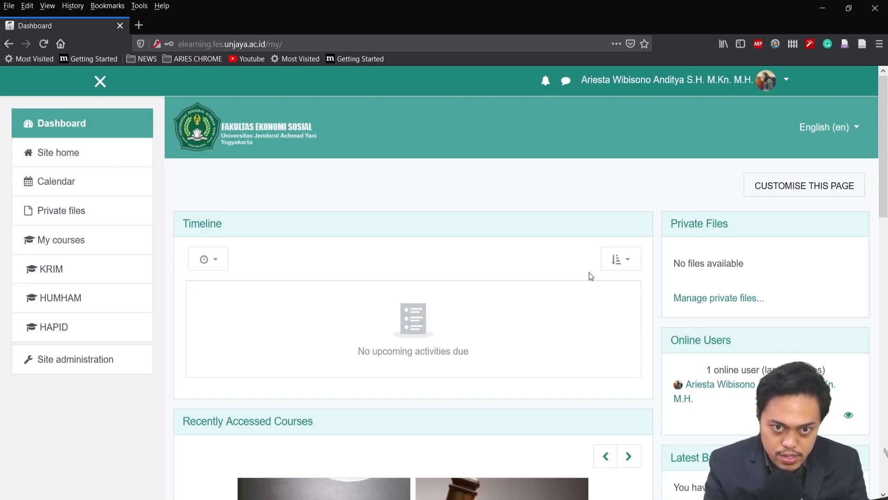
# Go to course and category management in site administration and start a new course in the Lain-lain category
pyautogui.click(68, 365)
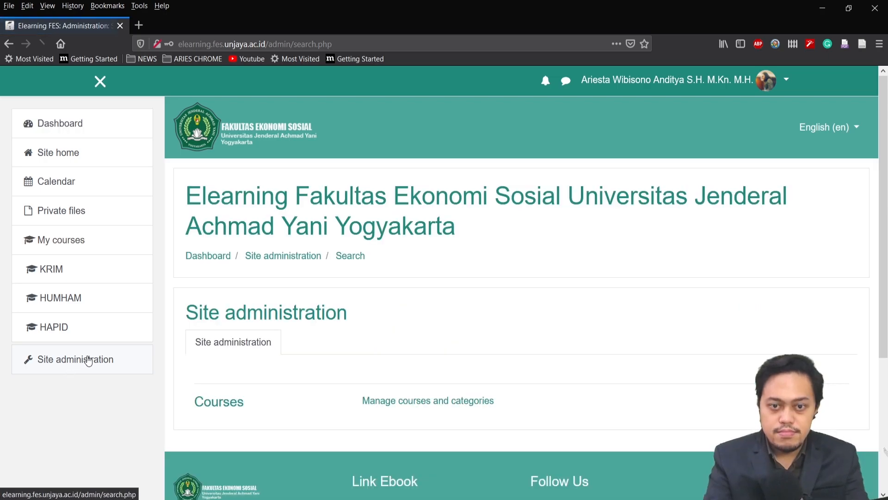
pyautogui.click(456, 408)
pyautogui.scroll(-3, 651, 218)
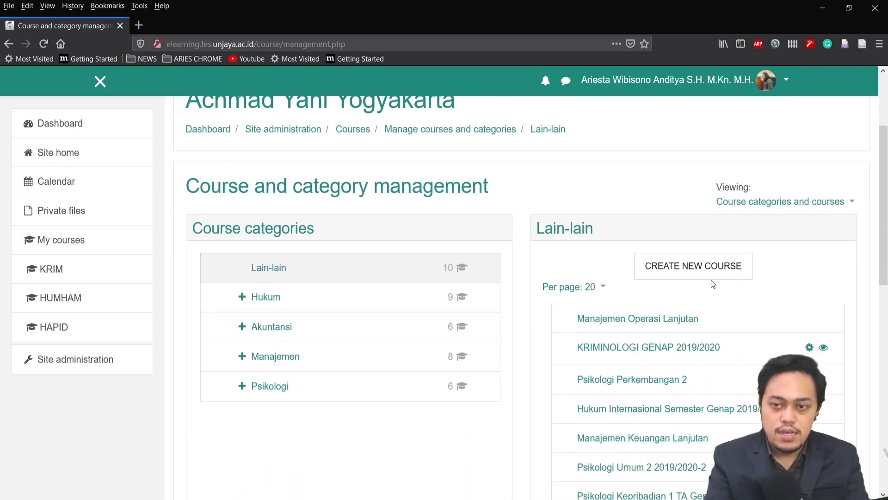
pyautogui.scroll(3, 796, 291)
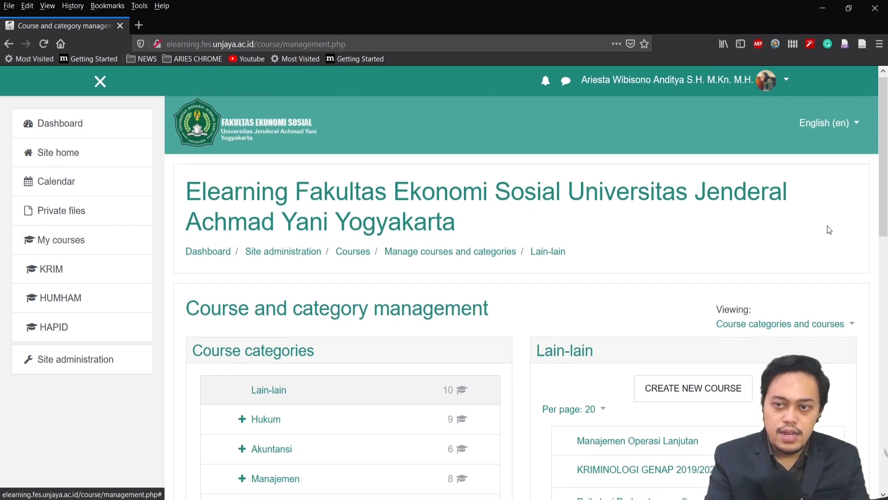
pyautogui.scroll(-3, 829, 224)
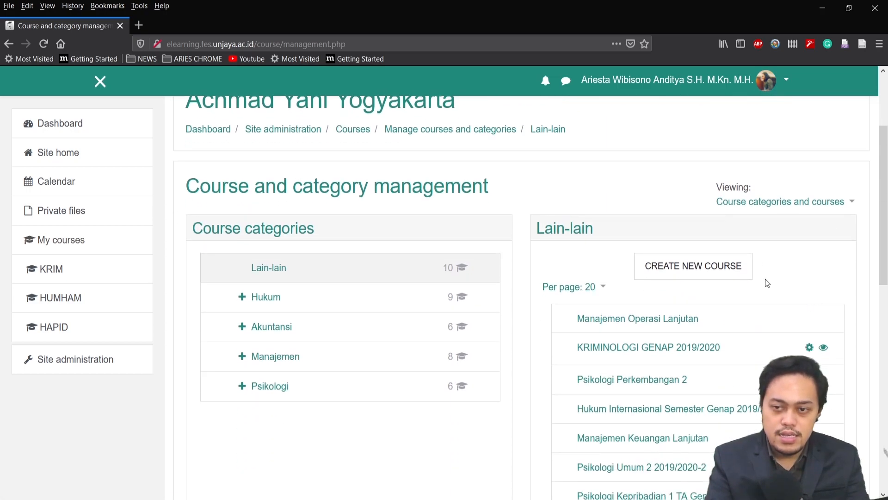
pyautogui.click(718, 274)
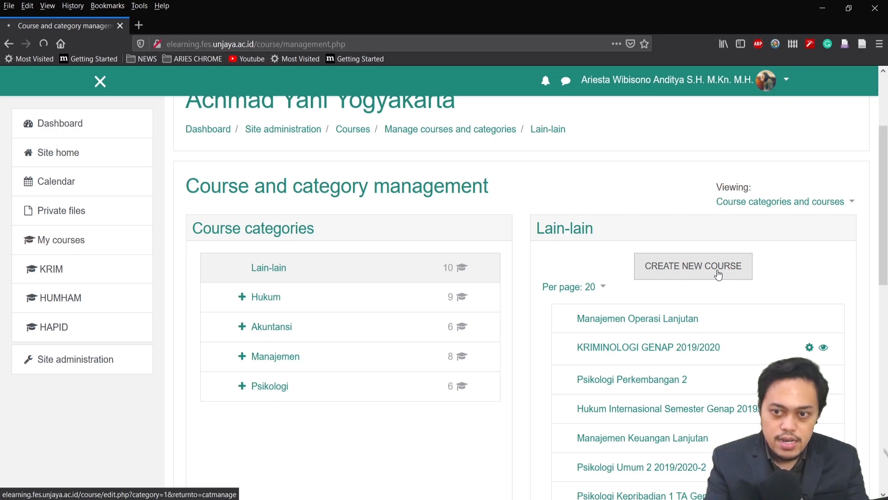
# Enter the full name HUKUM PIDANA INTERNASIONAL GENAP 2020 and short name PIDINTEL, and set the category to Hukum / TA 2019/2020 Genap
pyautogui.write('HUKUM PIDANA INTERNASIONAL GENAP 2020')
pyautogui.click(457, 309)
pyautogui.write('PIDINTEL')
pyautogui.press('Tab')
pyautogui.scroll(-2, 579, 331)
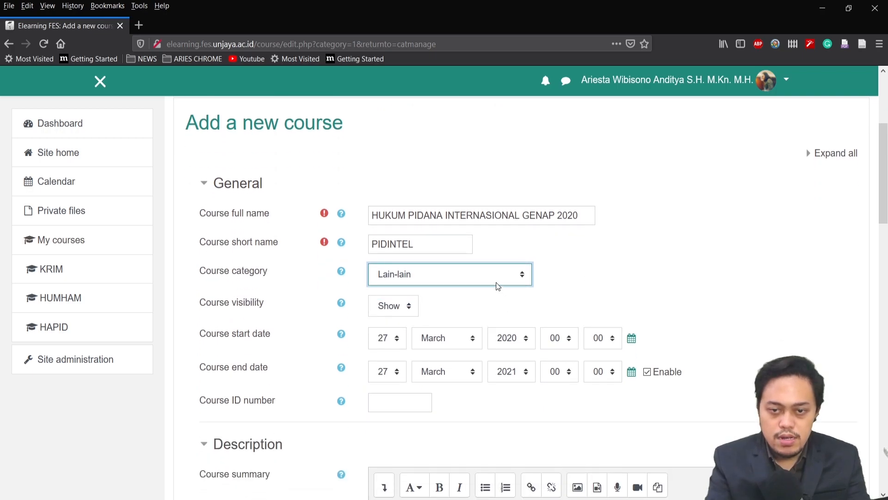
pyautogui.click(469, 312)
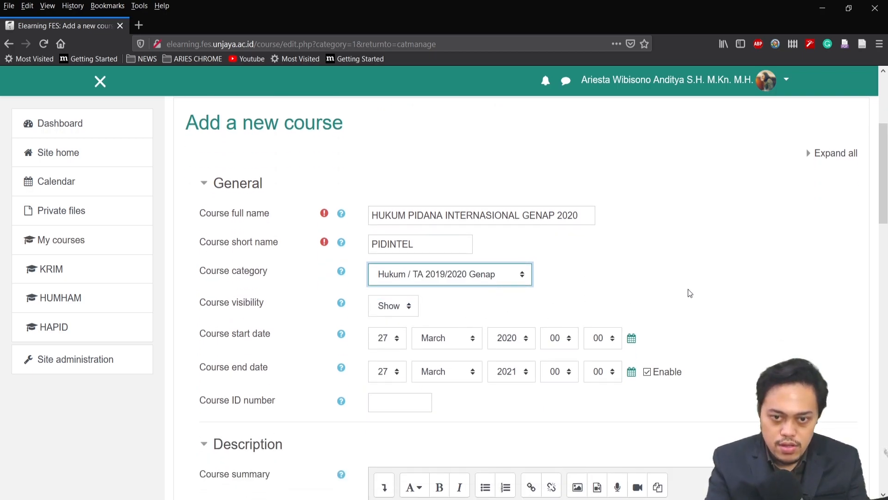
# Set the course start to 7 August 2020 08:00, the end to 7 January 2021 00:00, and the course ID number to HP039
pyautogui.scroll(-2, 656, 298)
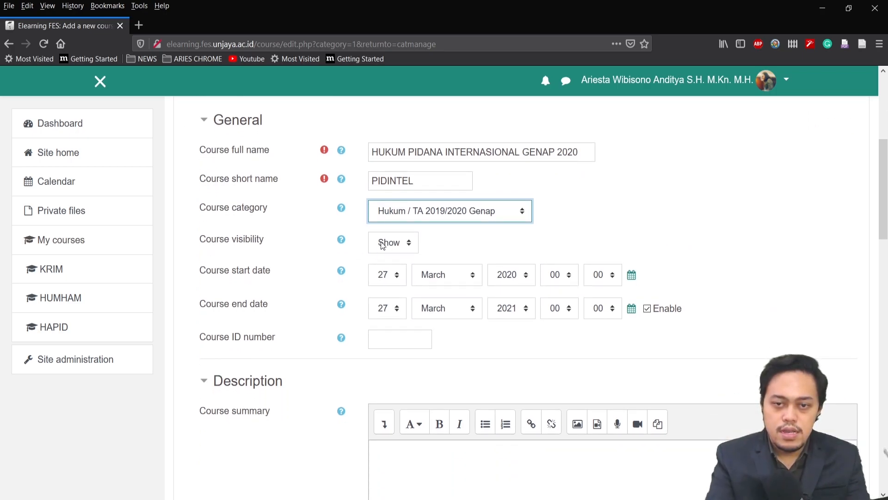
pyautogui.click(396, 276)
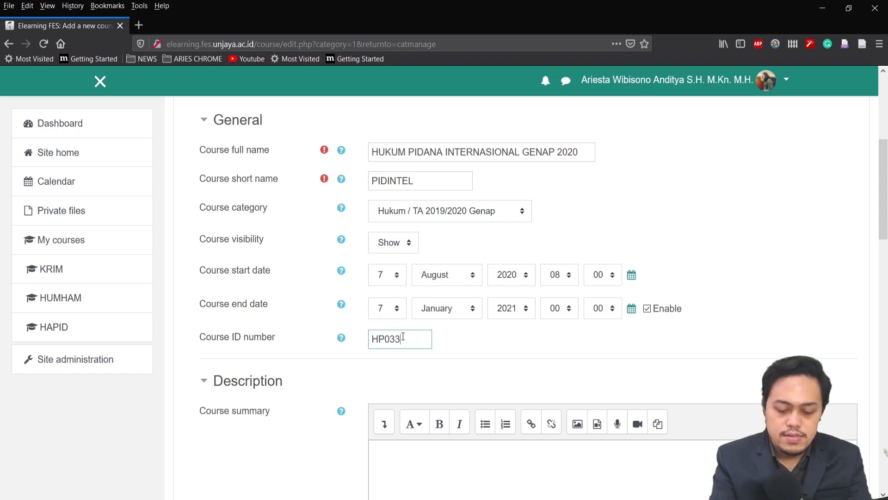
pyautogui.write('9')
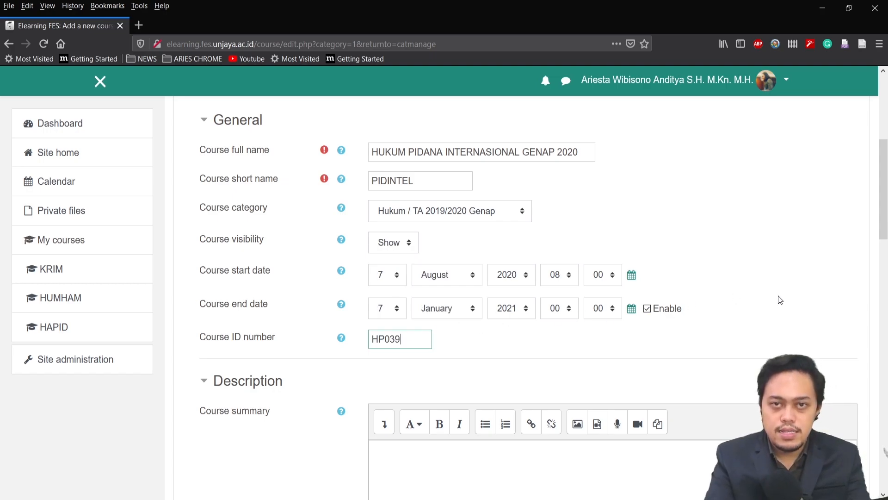
# Examine the course summary and course image fields in the Description section
pyautogui.scroll(-5, 572, 342)
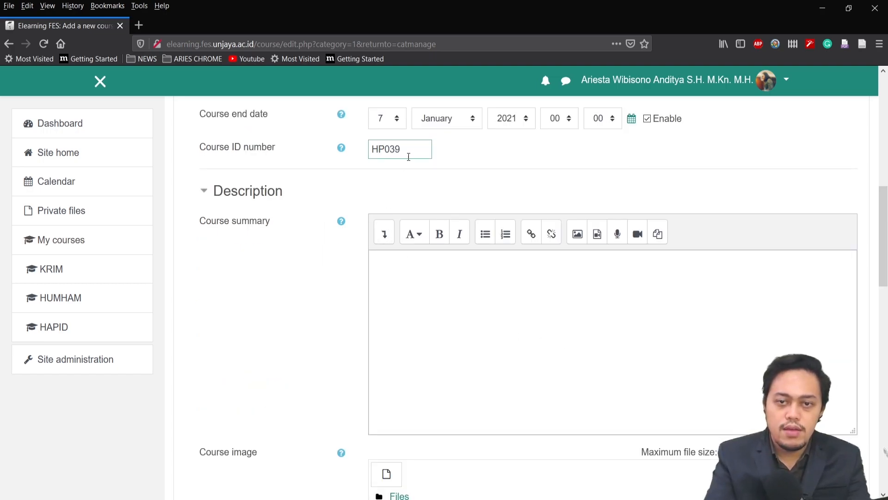
pyautogui.click(422, 267)
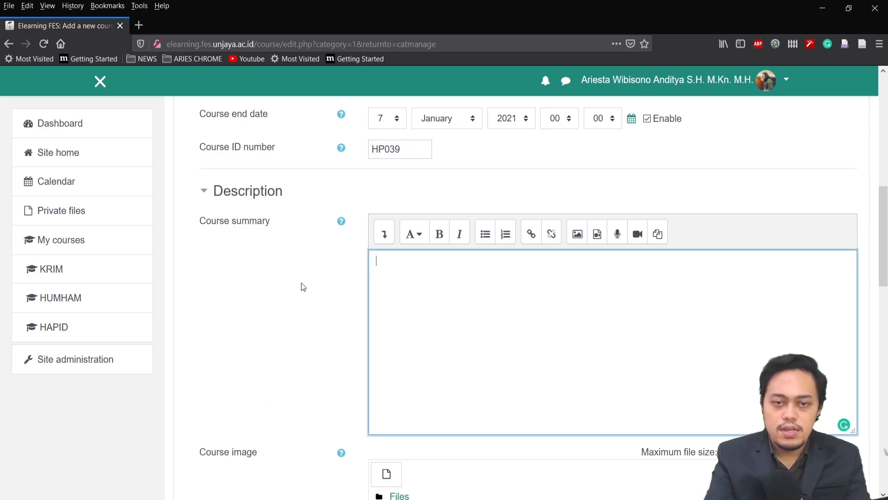
pyautogui.scroll(2, 306, 296)
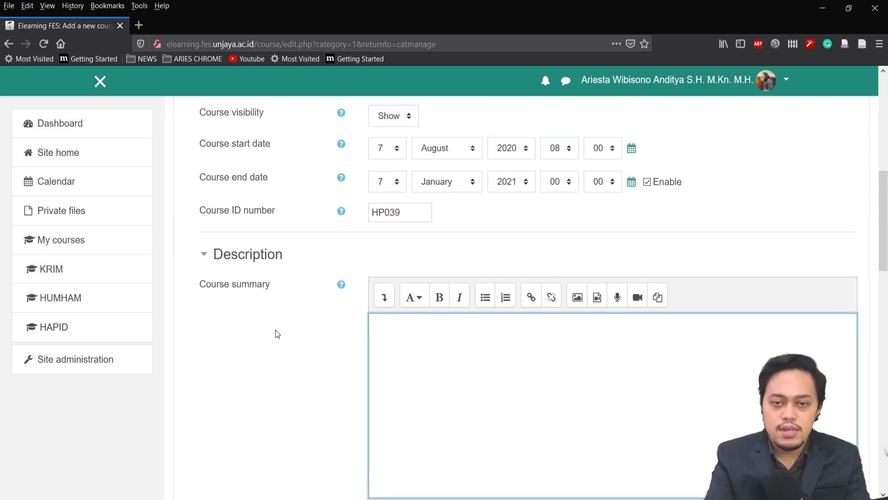
pyautogui.scroll(-2, 276, 329)
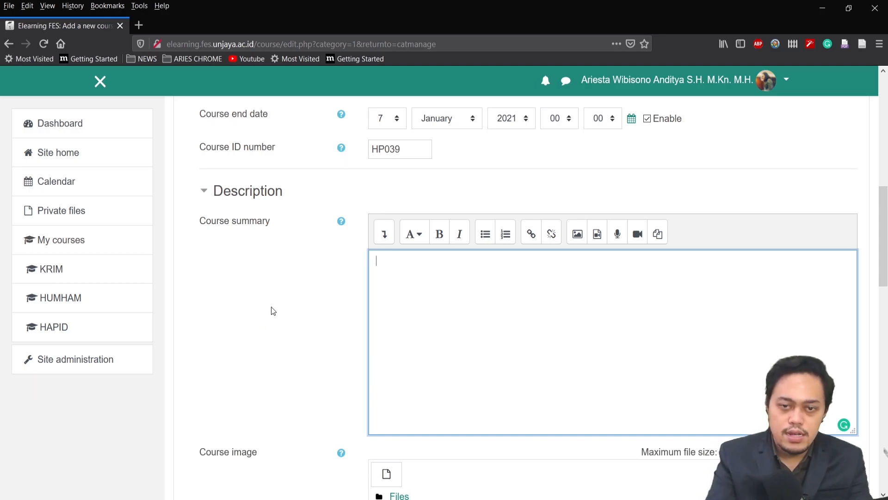
pyautogui.scroll(-5, 273, 311)
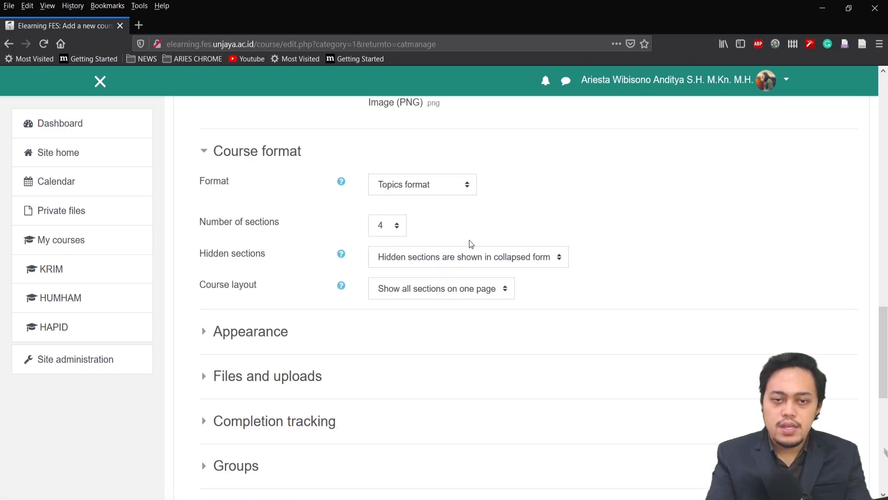
# Expand the Course format settings and set the number of sections to 14 in Topics format
pyautogui.scroll(-1, 402, 231)
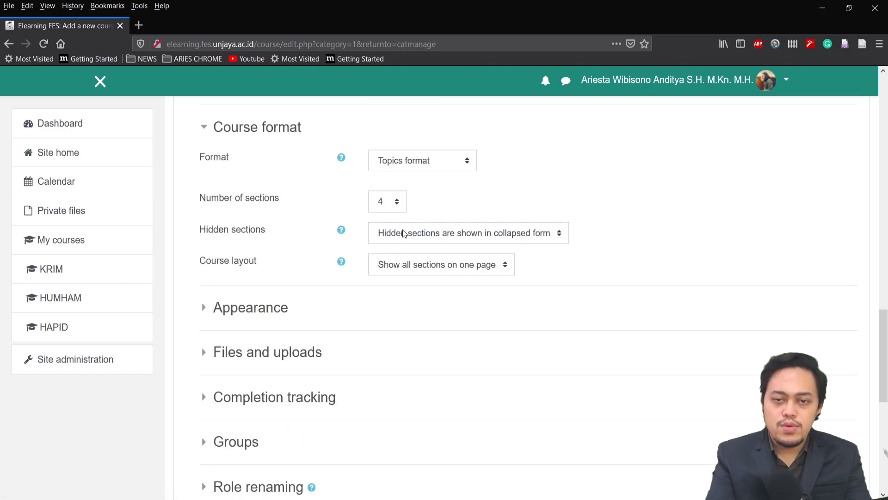
pyautogui.scroll(3, 205, 259)
pyautogui.click(205, 257)
pyautogui.click(206, 257)
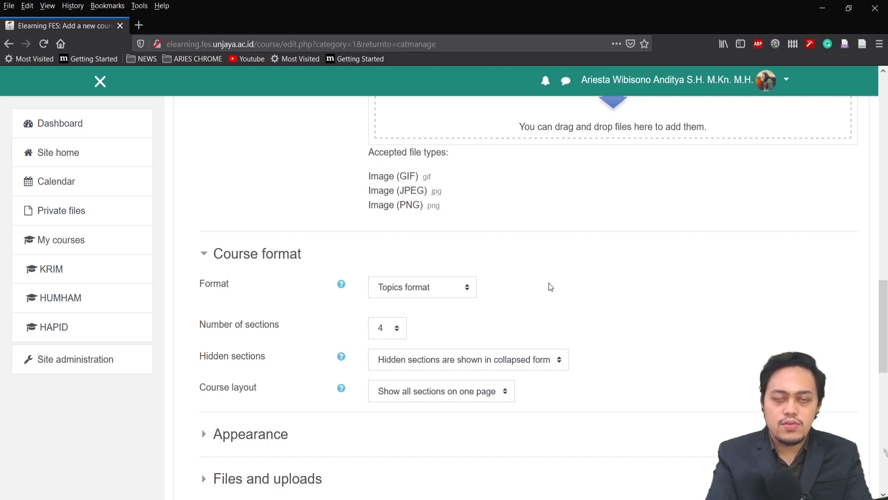
pyautogui.scroll(-3, 551, 287)
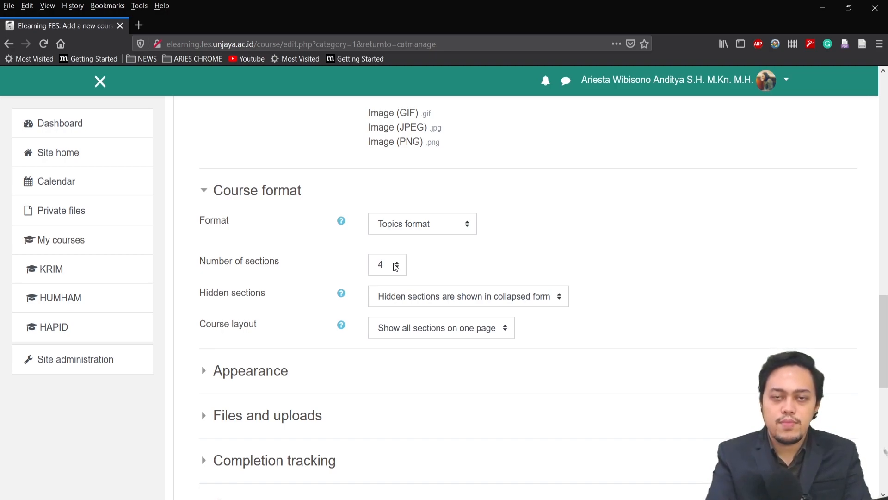
pyautogui.click(396, 267)
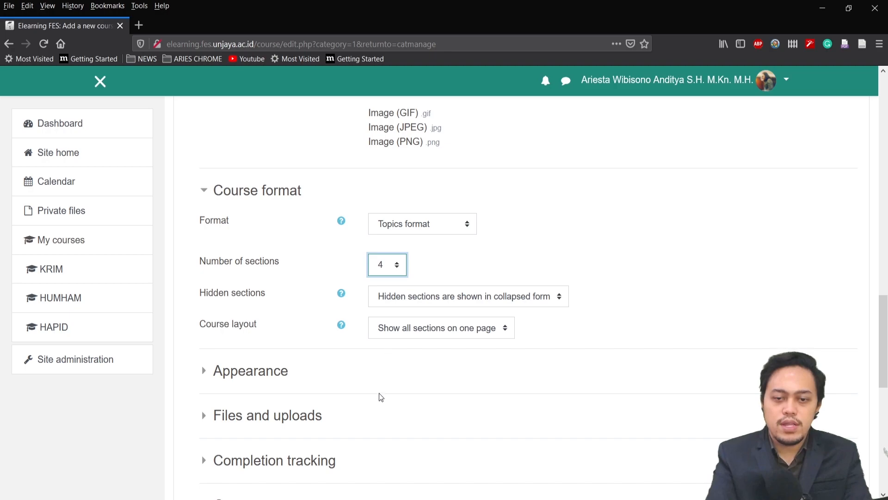
pyautogui.write('14')
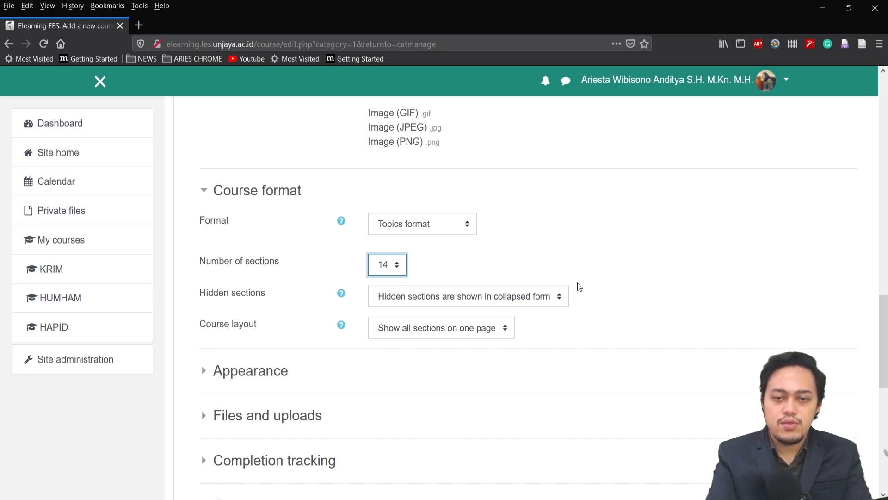
# Save the new course and display its page
pyautogui.scroll(-2, 541, 280)
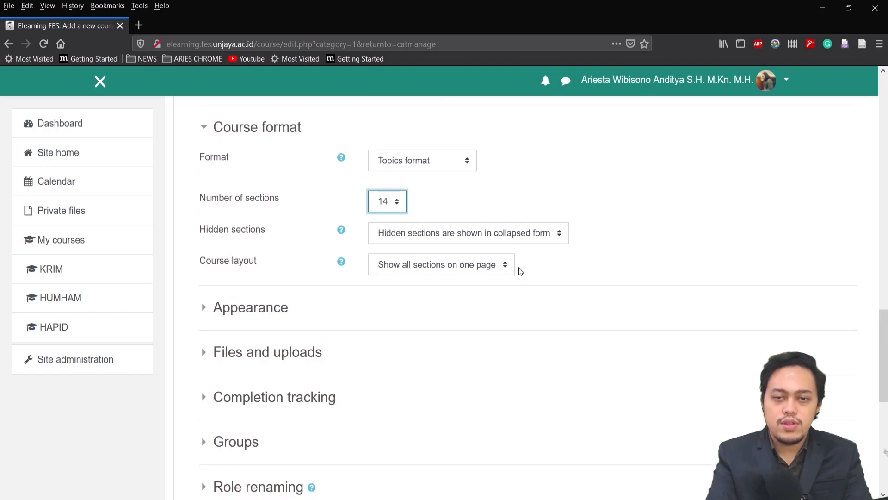
pyautogui.scroll(-2, 602, 238)
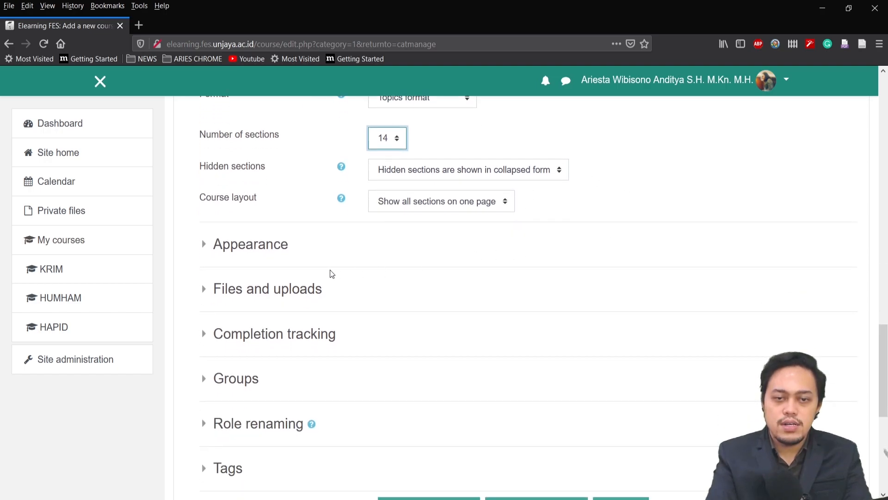
pyautogui.scroll(-4, 535, 380)
pyautogui.click(535, 380)
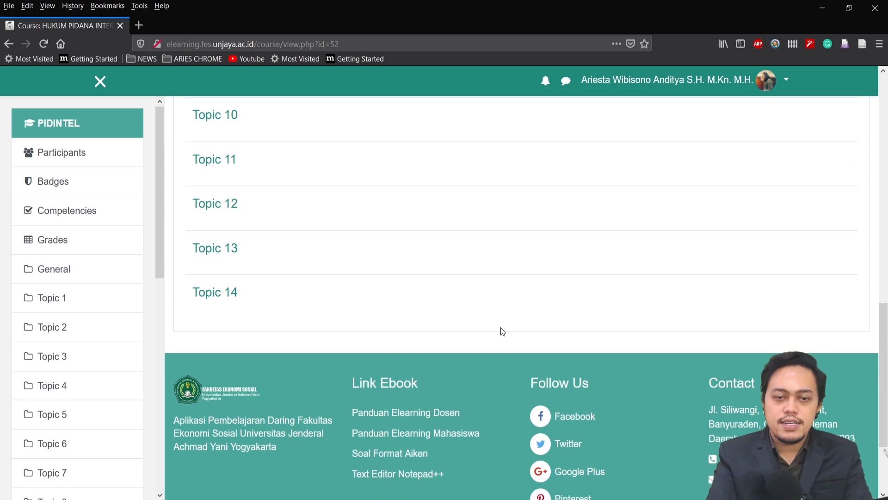
# Look over the topics on the new course page and turn editing on
pyautogui.scroll(10, 500, 326)
pyautogui.scroll(2, 503, 331)
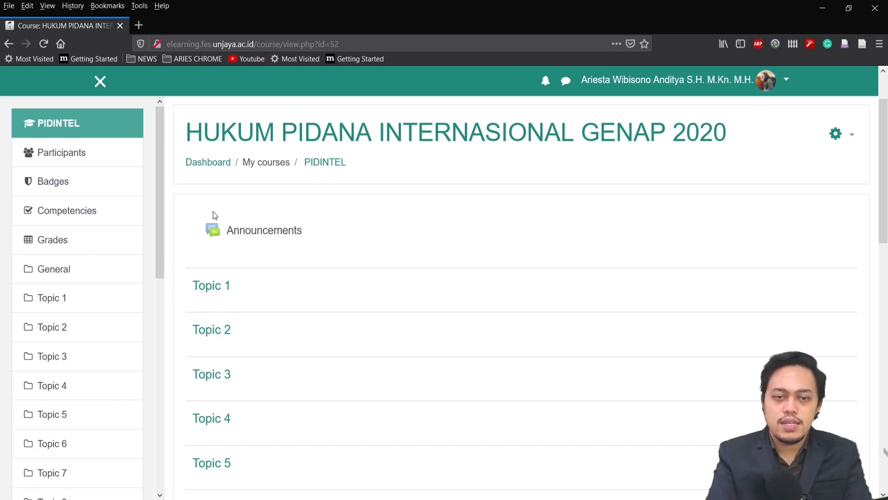
pyautogui.scroll(-2, 595, 232)
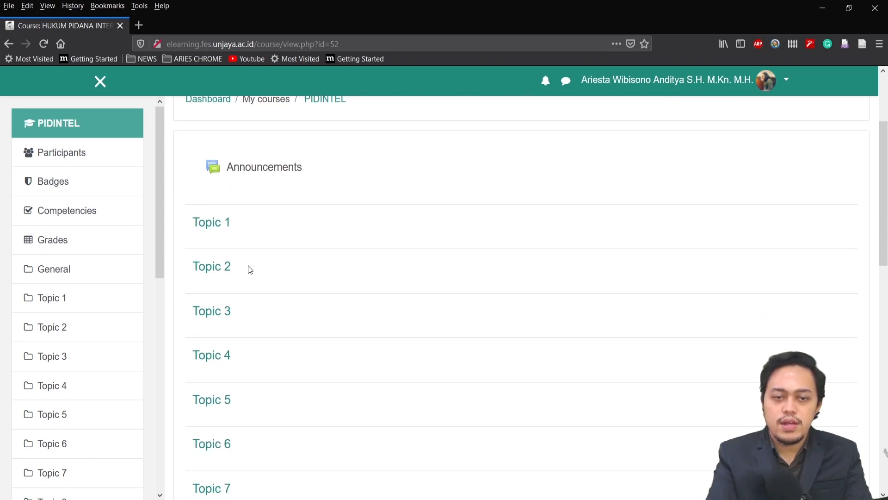
pyautogui.scroll(1, 503, 223)
pyautogui.scroll(3, 505, 228)
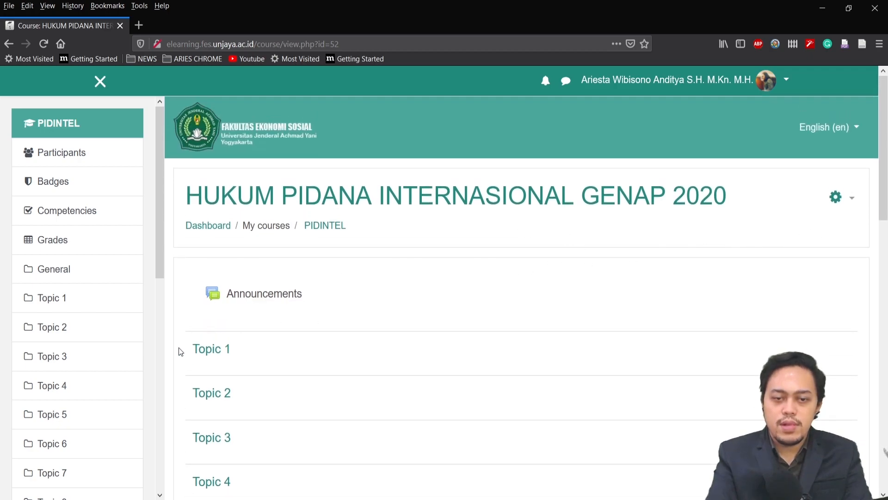
pyautogui.scroll(-2, 878, 278)
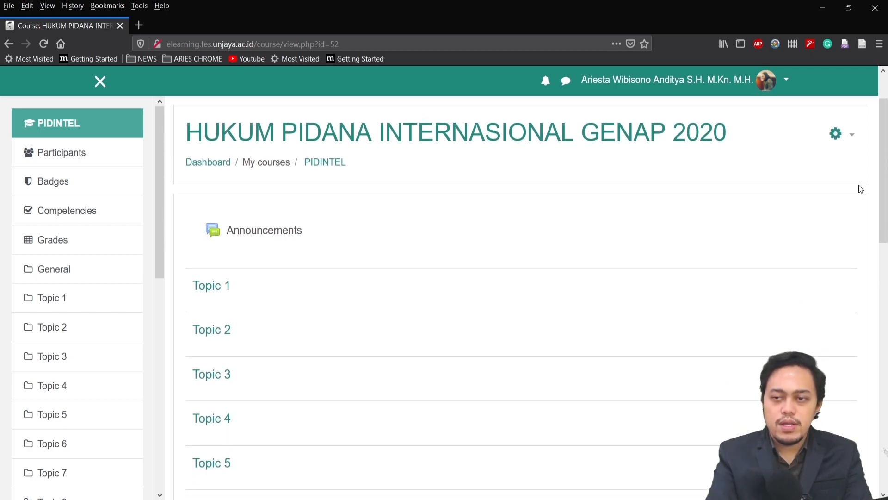
pyautogui.click(853, 137)
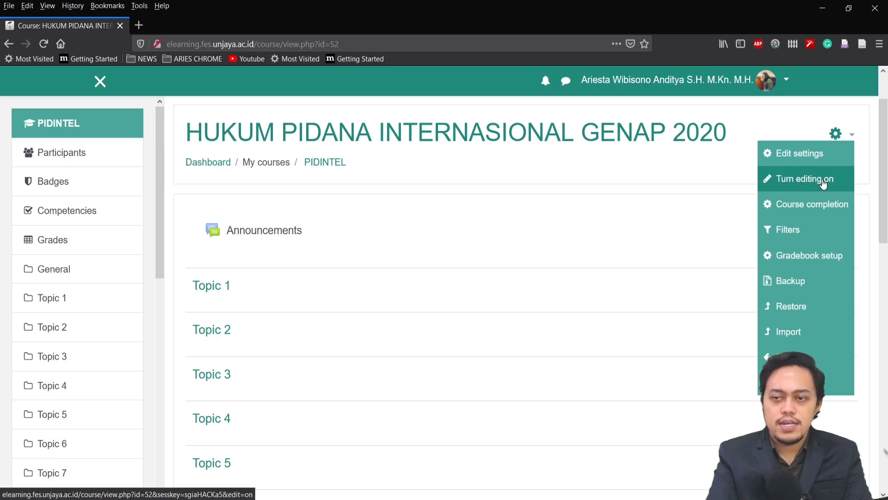
pyautogui.click(823, 183)
# Rename Announcements to PENGUMUMAN, MOHON BACA DAHULU and topics 1 to 14 to PERTEMUAN 1 to PERTEMUAN 14
pyautogui.scroll(3, 495, 260)
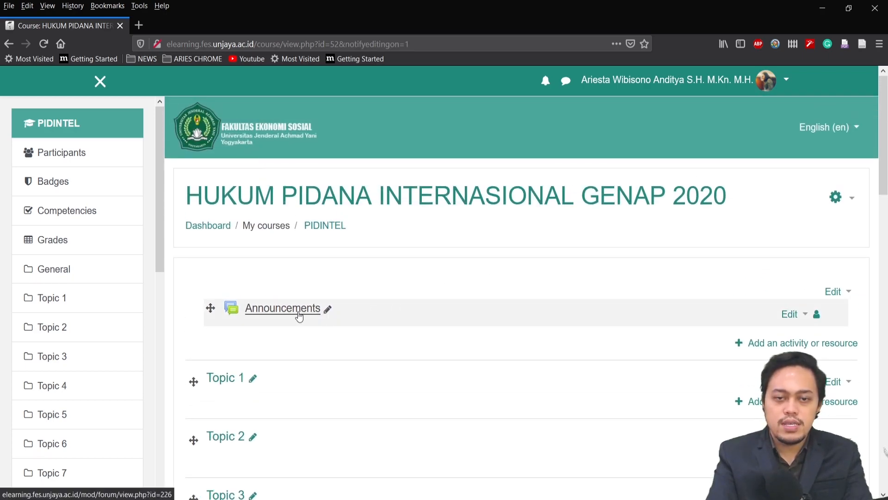
pyautogui.scroll(-2, 352, 270)
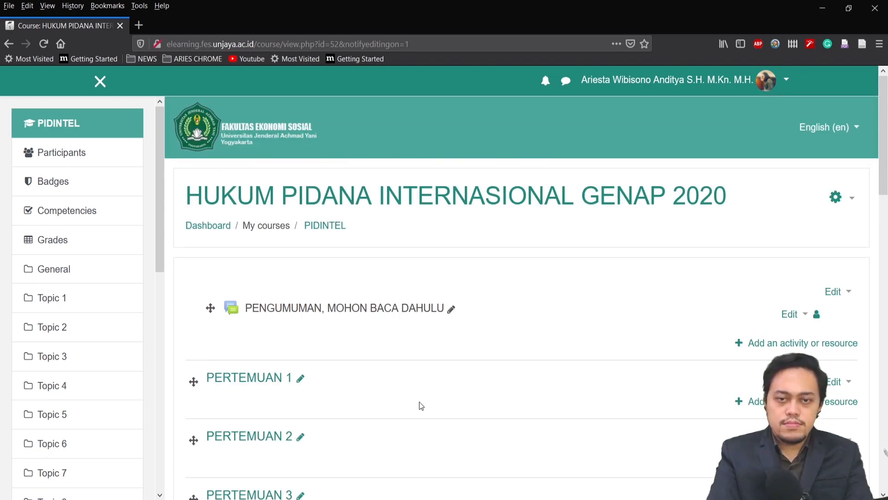
# Add 2 more topics to the course after PERTEMUAN 14
pyautogui.scroll(-12, 462, 353)
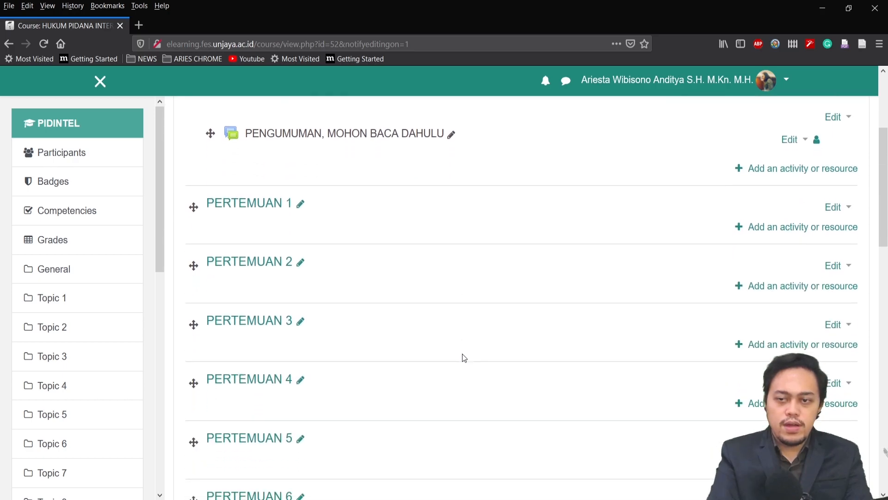
pyautogui.scroll(-4, 462, 354)
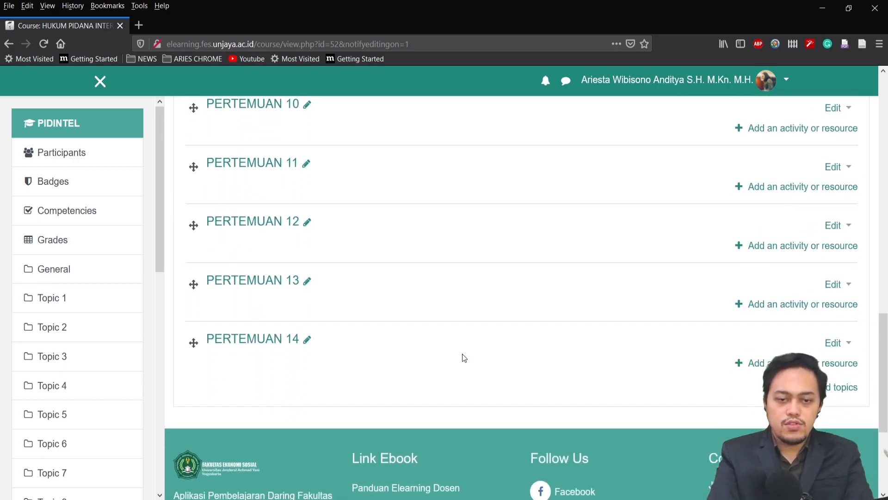
pyautogui.scroll(7, 462, 354)
pyautogui.scroll(-8, 462, 353)
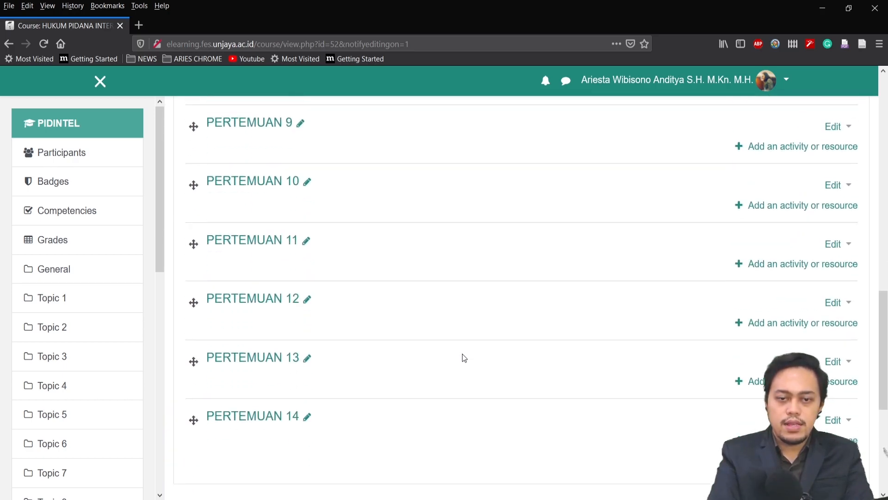
pyautogui.scroll(2, 462, 353)
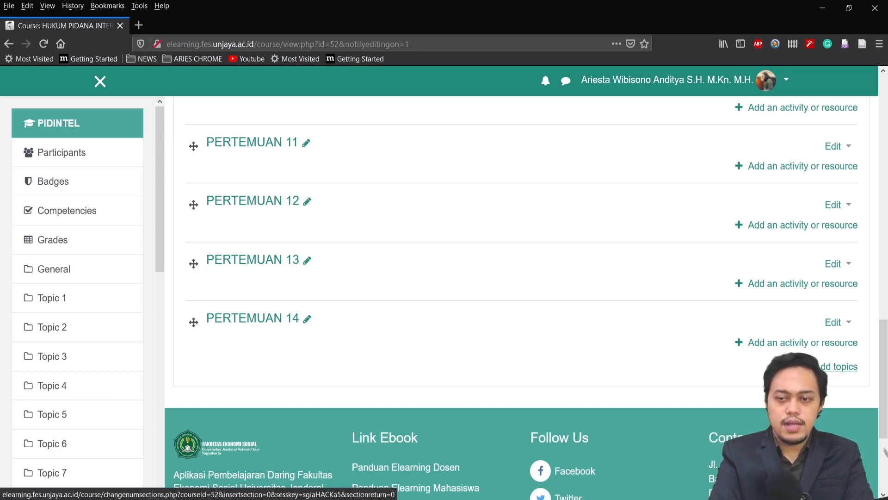
pyautogui.click(840, 366)
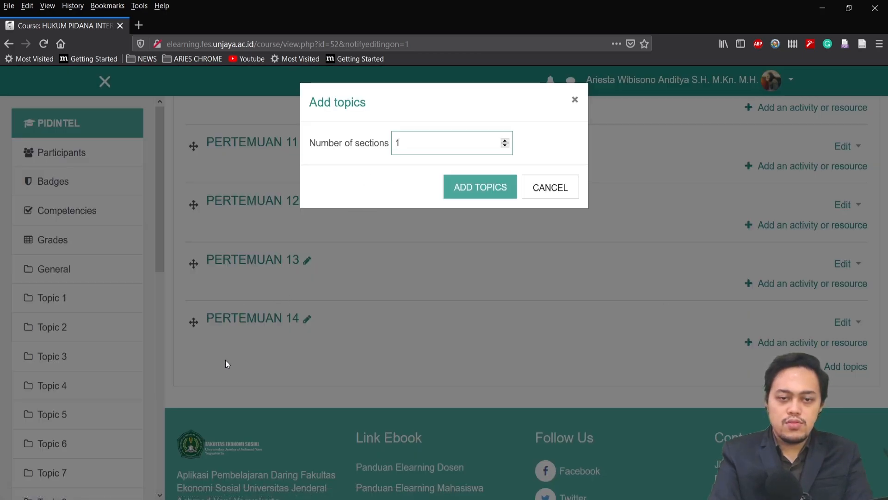
pyautogui.press('Up')
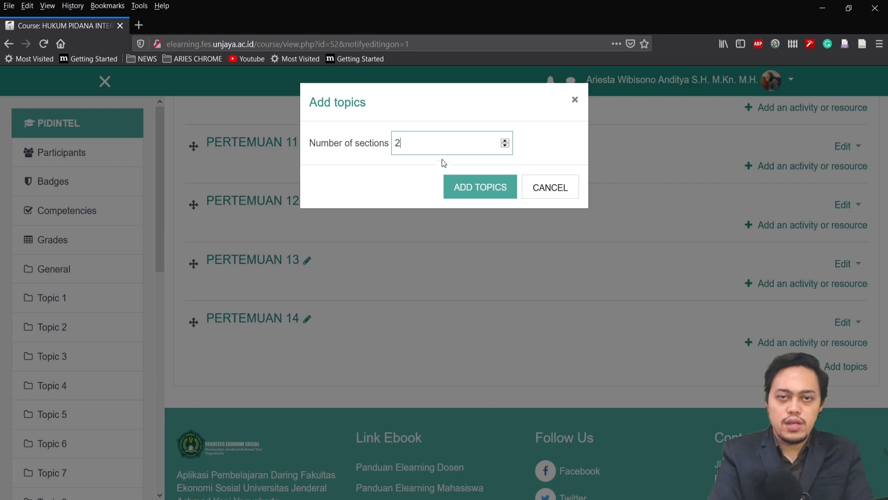
pyautogui.click(457, 190)
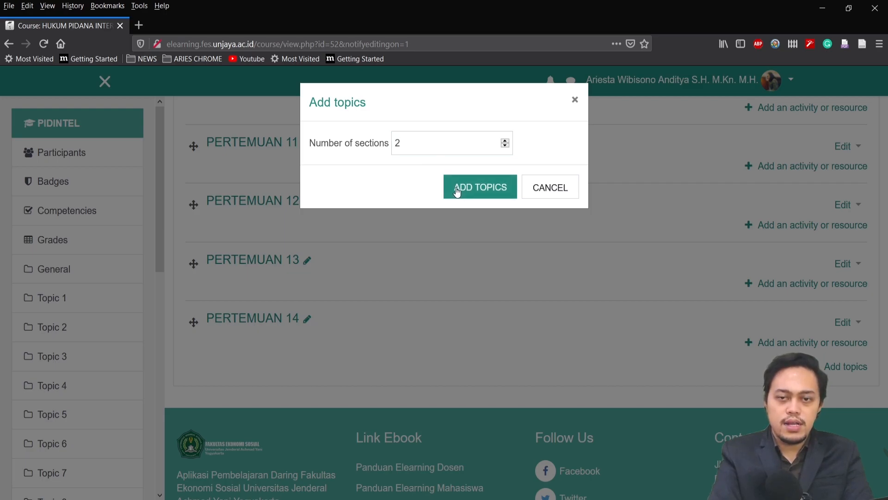
# Rename the first added topic to UTS and the second, Topic 16, to UAS
pyautogui.click(260, 239)
pyautogui.write('uts')
pyautogui.press('Return')
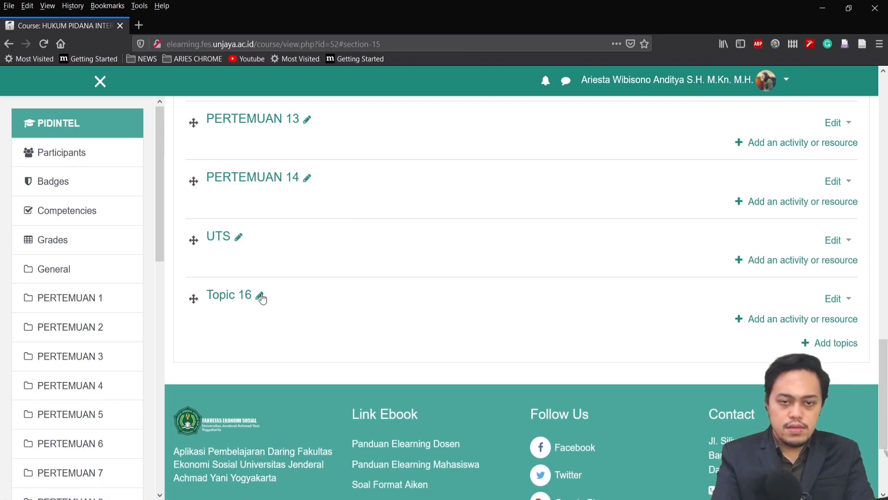
pyautogui.click(259, 295)
pyautogui.write('UAS')
pyautogui.press('Return')
# Move the UTS section between PERTEMUAN 7 and PERTEMUAN 8
pyautogui.scroll(3, 456, 362)
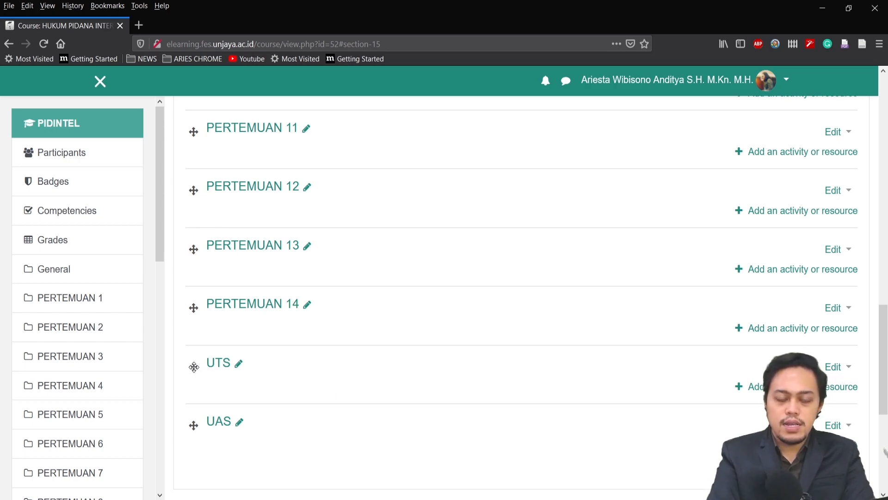
pyautogui.moveTo(193, 367); pyautogui.dragTo(196, 233)
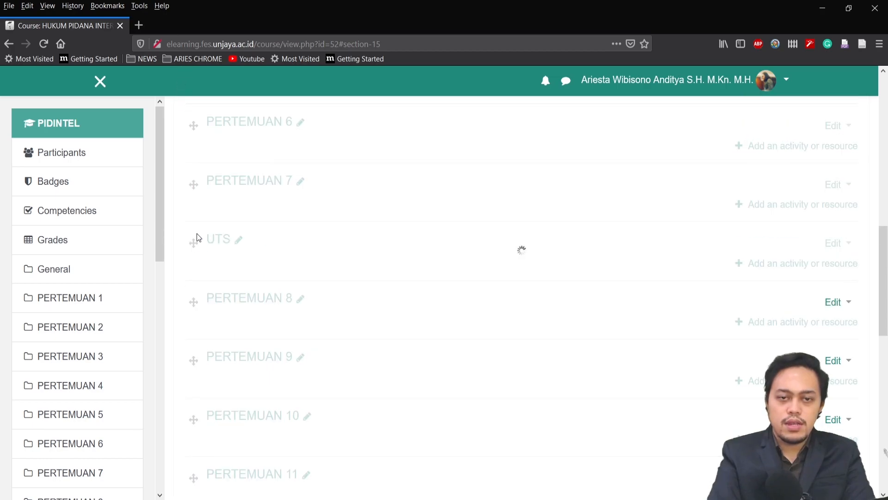
pyautogui.scroll(-5, 390, 325)
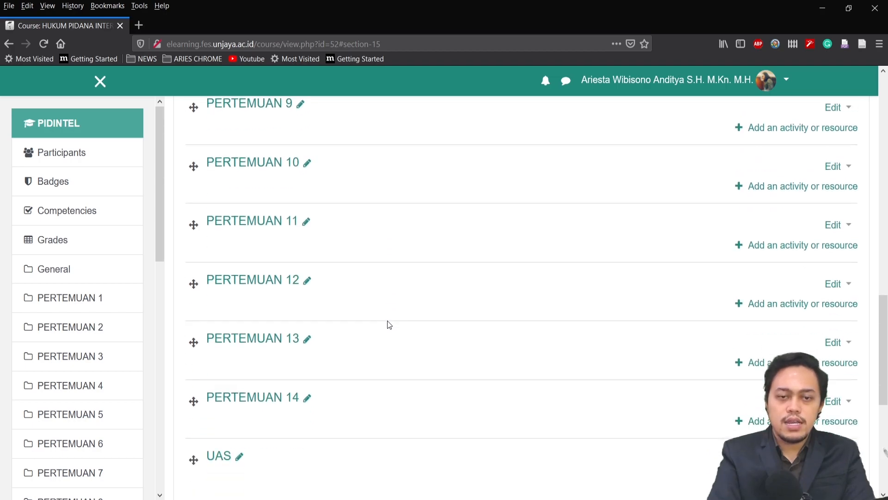
pyautogui.scroll(10, 364, 412)
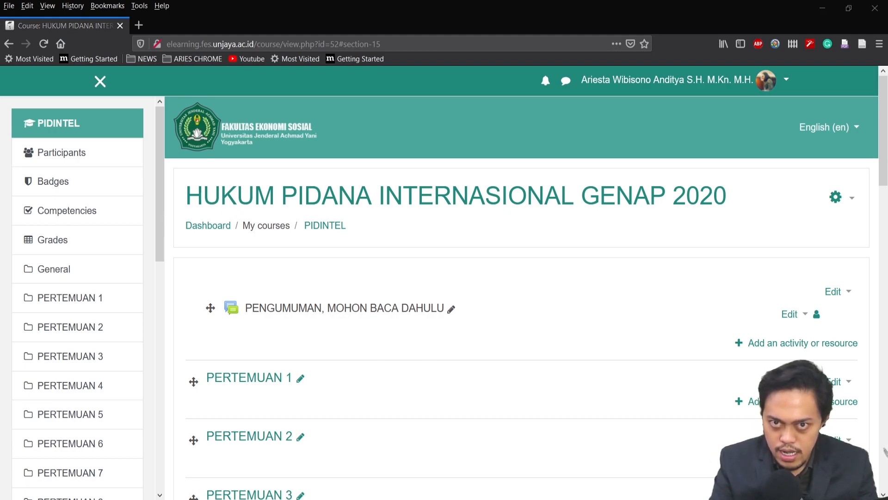
# Start adding an Attendance activity to the PERTEMUAN 1 section
pyautogui.scroll(-2, 664, 321)
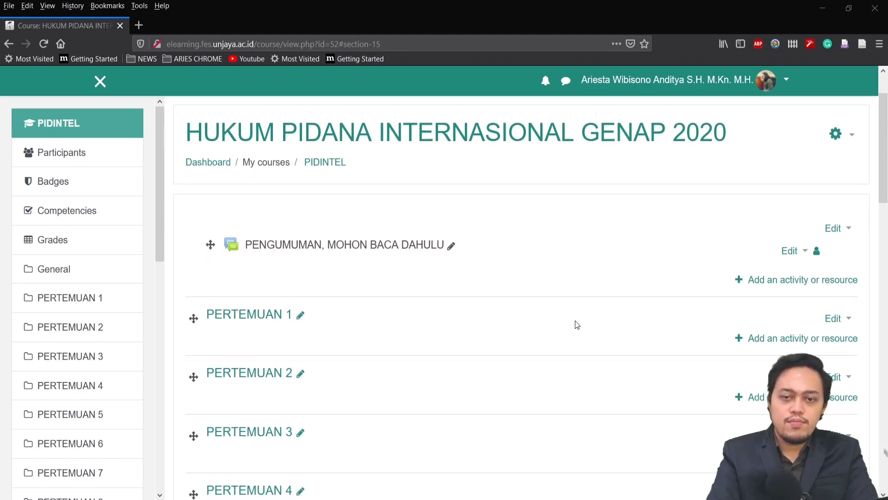
pyautogui.scroll(-4, 262, 328)
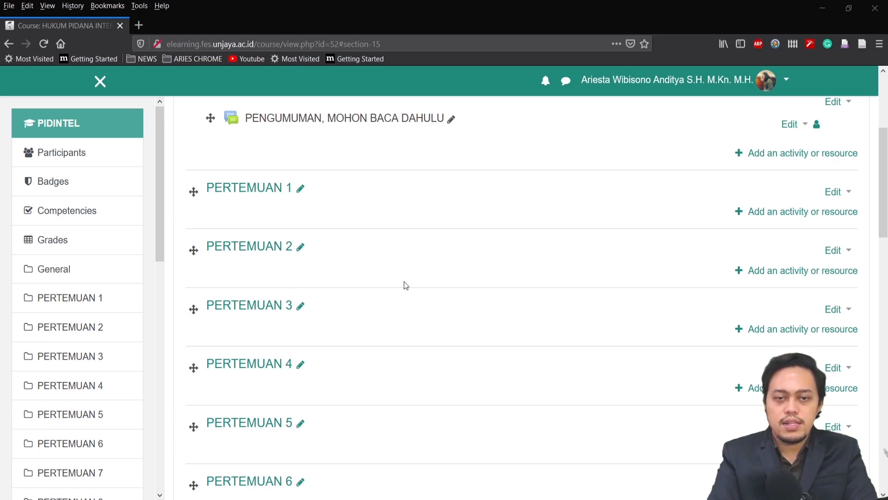
pyautogui.scroll(6, 430, 298)
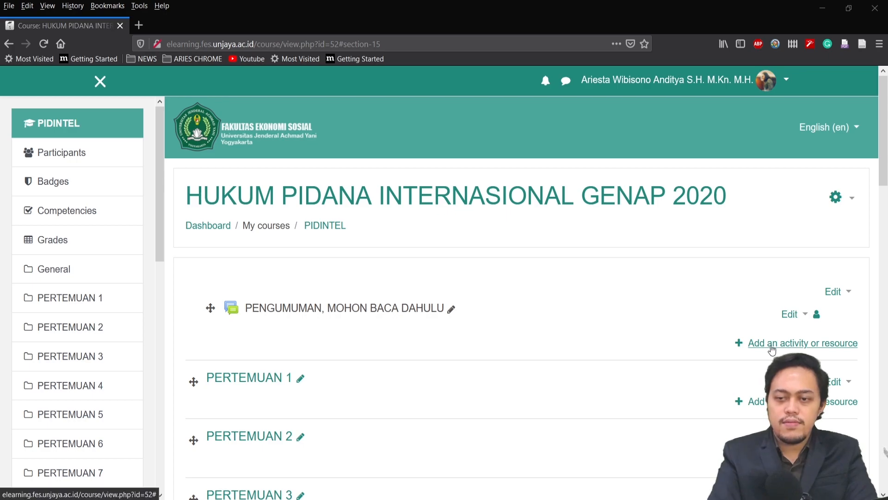
pyautogui.scroll(-1, 634, 326)
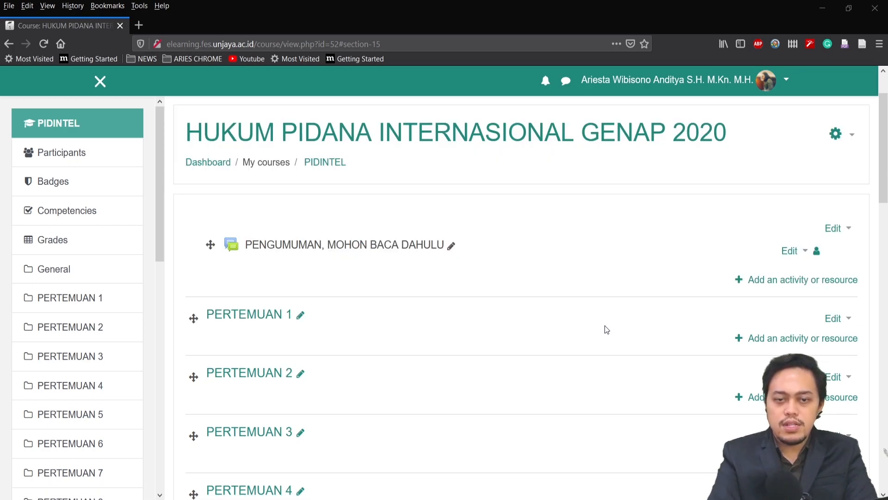
pyautogui.click(792, 338)
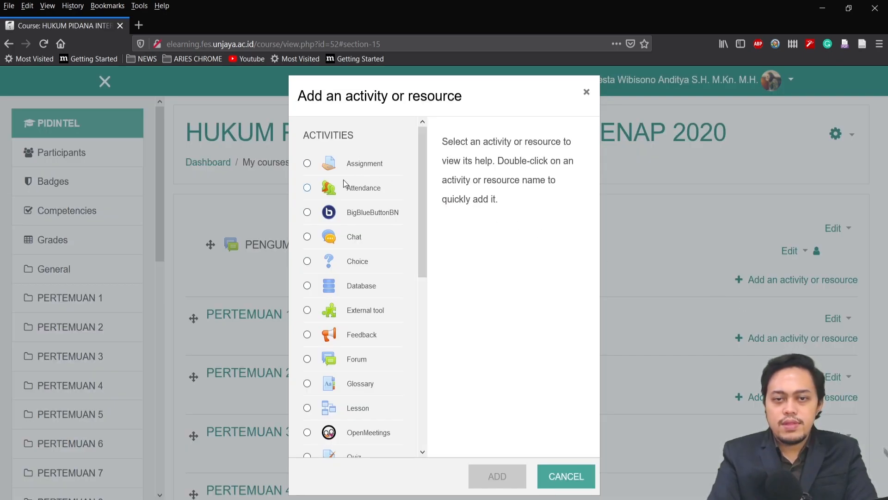
pyautogui.scroll(-6, 365, 208)
pyautogui.scroll(6, 365, 247)
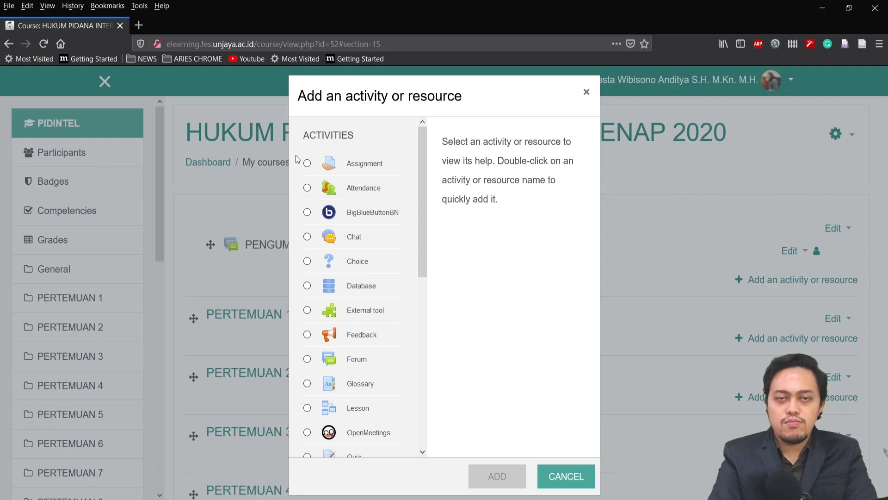
pyautogui.moveTo(421, 159); pyautogui.dragTo(423, 180)
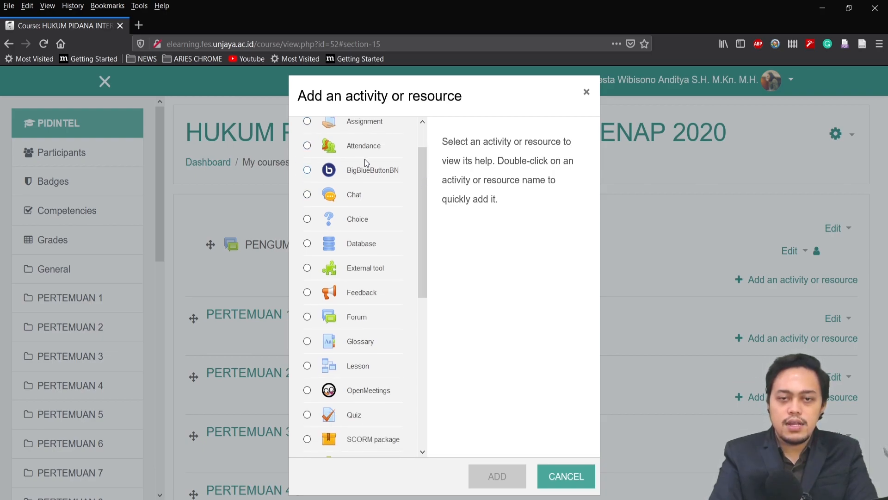
pyautogui.moveTo(421, 180); pyautogui.dragTo(424, 315)
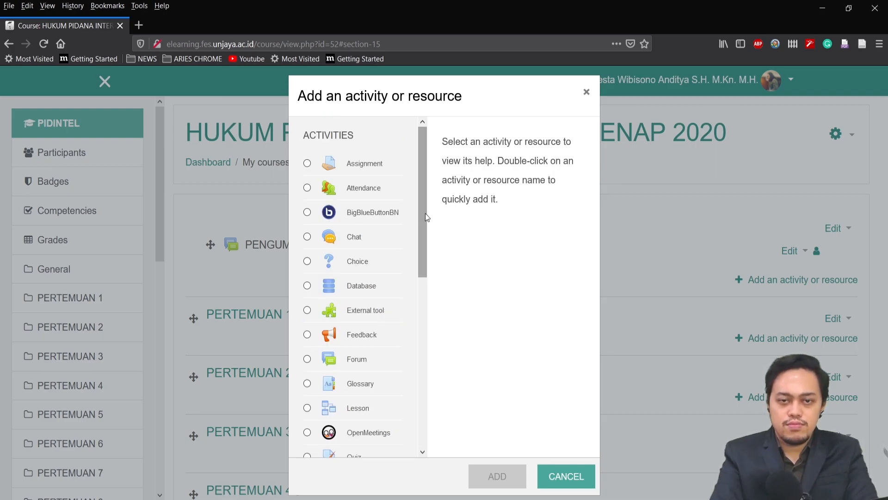
pyautogui.click(364, 187)
pyautogui.click(495, 477)
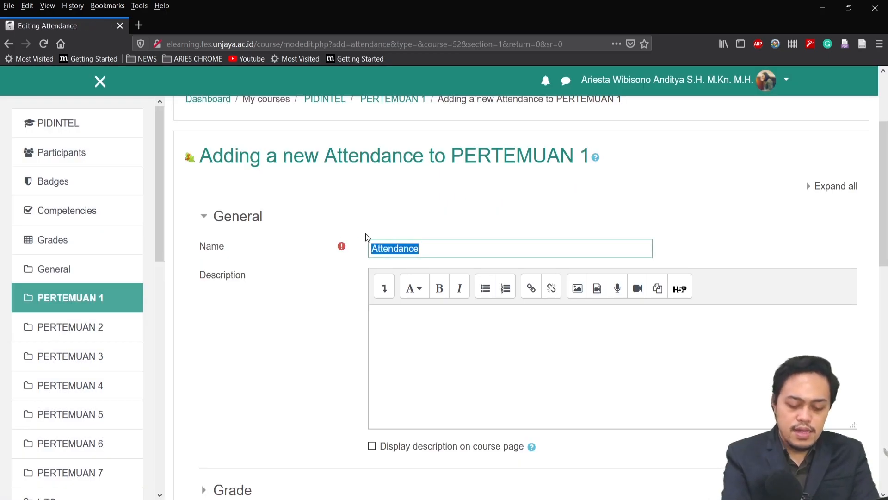
# Name the attendance ABSENSI PERTEMUAN 1, describe it as "Ini adalah presensi siswa untuk pertemuan 1 mata kuliah Hukum Pidana Internasional" and display the description on the course page
pyautogui.write('ABSENSI PERTEM')
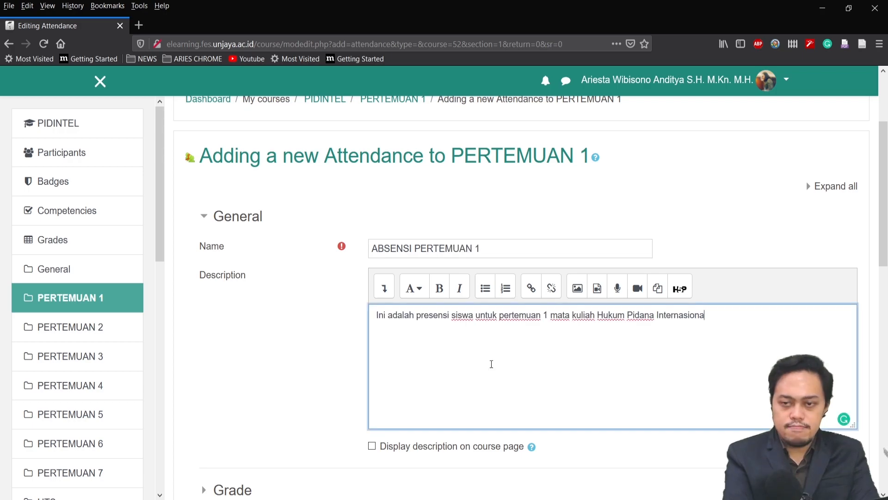
pyautogui.write('l')
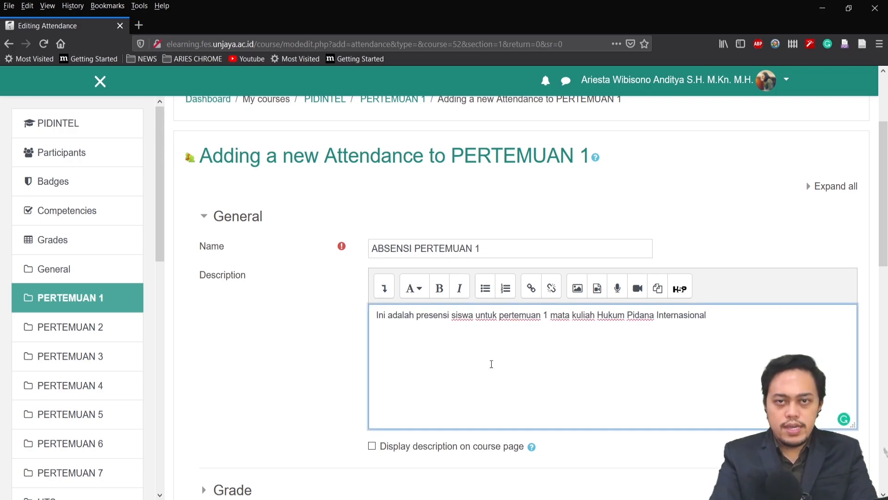
pyautogui.scroll(-1, 332, 363)
pyautogui.scroll(-2, 299, 312)
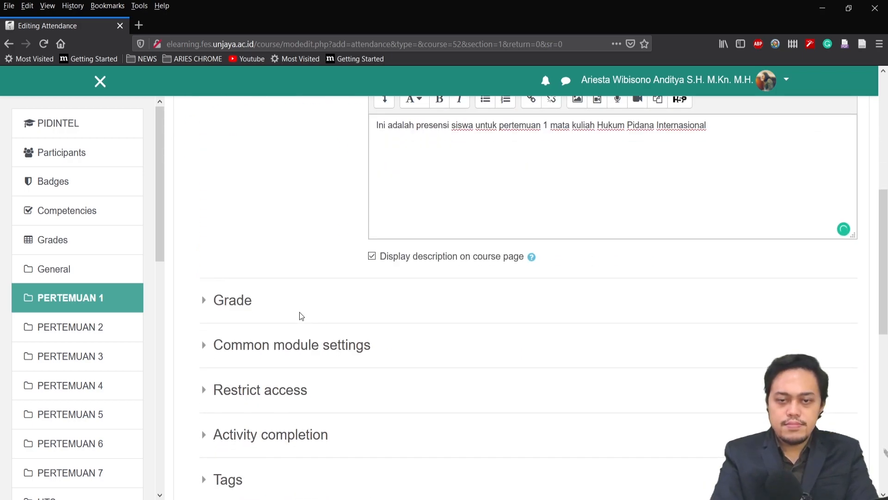
pyautogui.scroll(1, 299, 312)
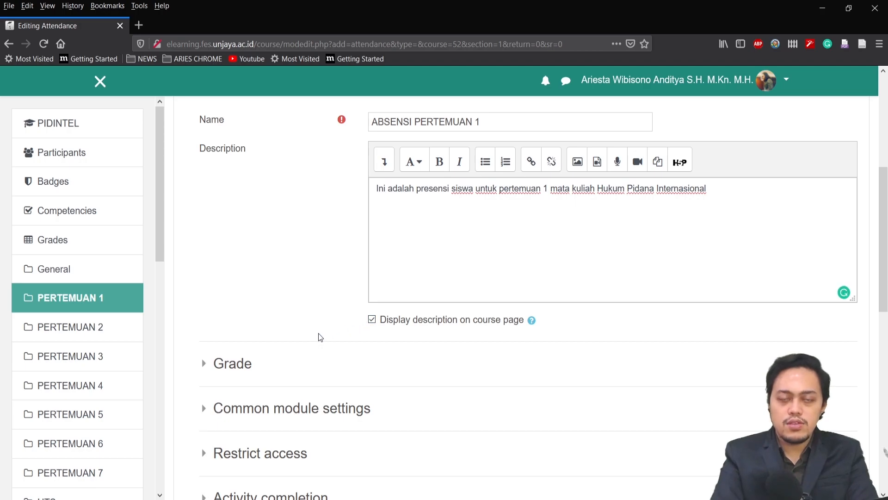
# Add a date access restriction from 26 March 2020, 00:00, to the attendance activity, and save and display it
pyautogui.scroll(-4, 349, 308)
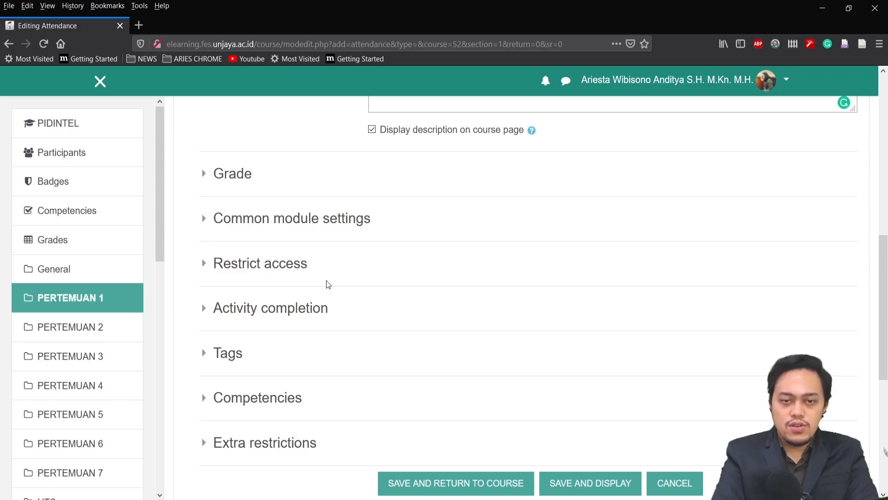
pyautogui.click(319, 264)
pyautogui.click(464, 334)
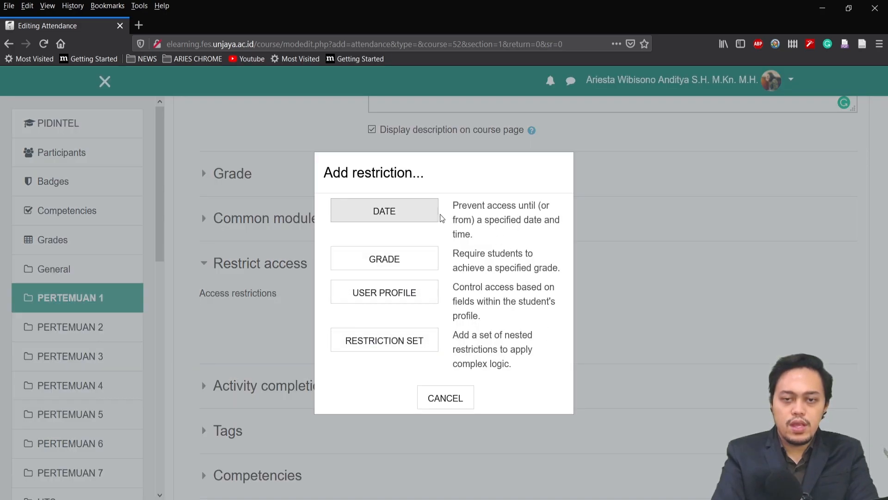
pyautogui.click(416, 217)
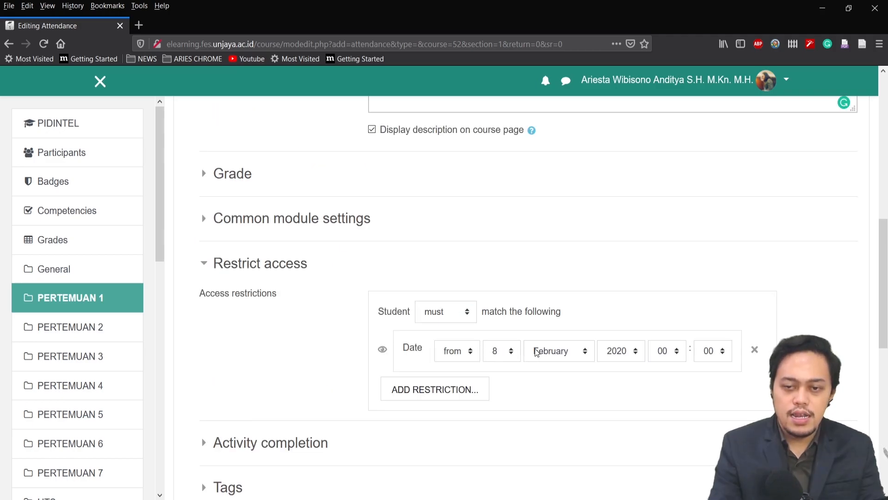
pyautogui.click(540, 352)
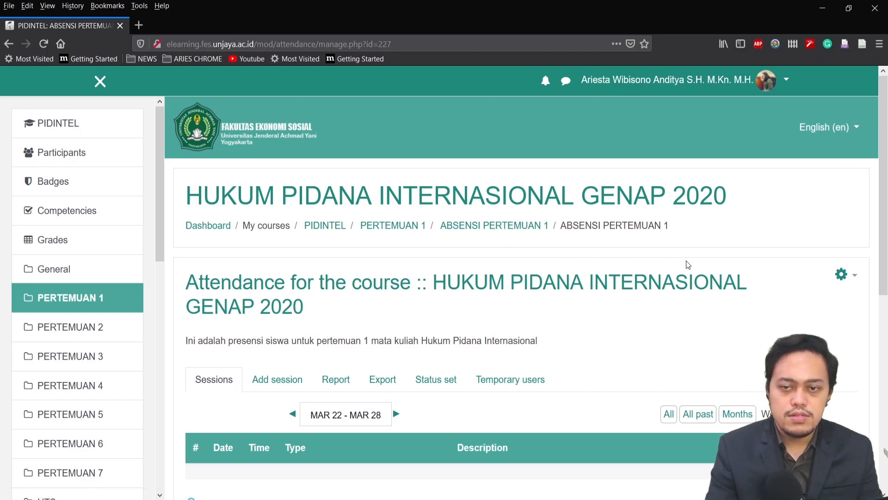
# Start adding an attendance session to ABSENSI PERTEMUAN 1 and describe it as "Presensi Mata Kuliah Hukum Pidana Internasional Pertemuan 1"
pyautogui.scroll(-3, 692, 260)
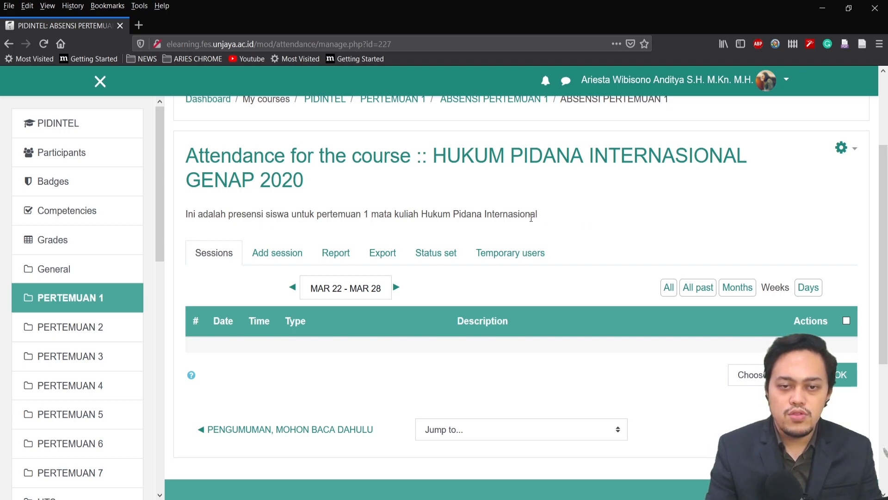
pyautogui.click(280, 252)
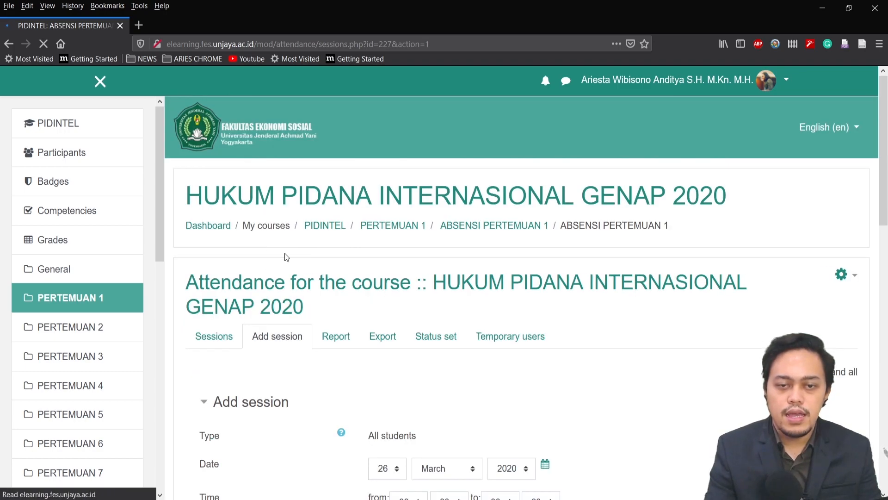
pyautogui.scroll(-4, 509, 324)
pyautogui.click(463, 376)
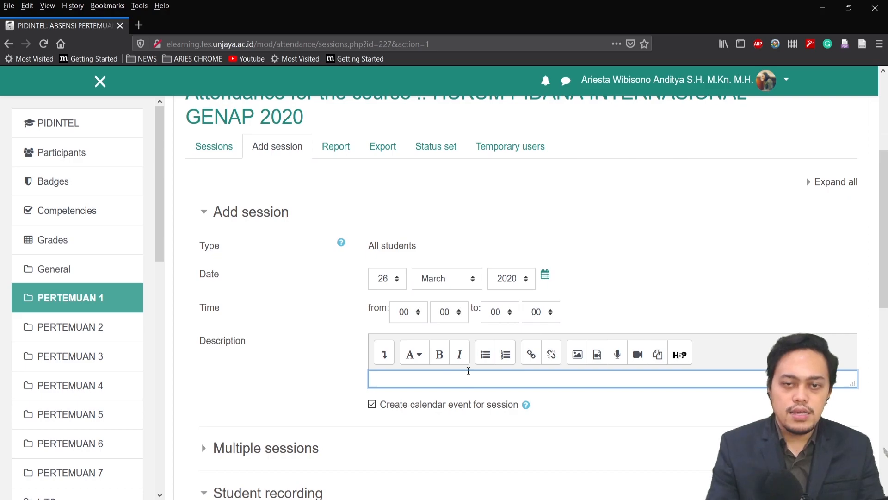
pyautogui.write('Presensi Mata Kuliah Hukum Pidana Internasional Pertemuan 1')
pyautogui.scroll(-3, 416, 300)
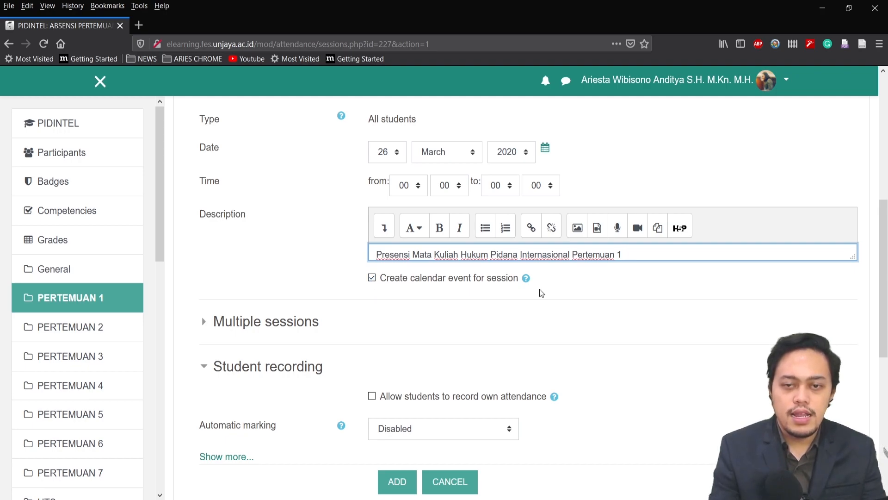
pyautogui.scroll(4, 543, 288)
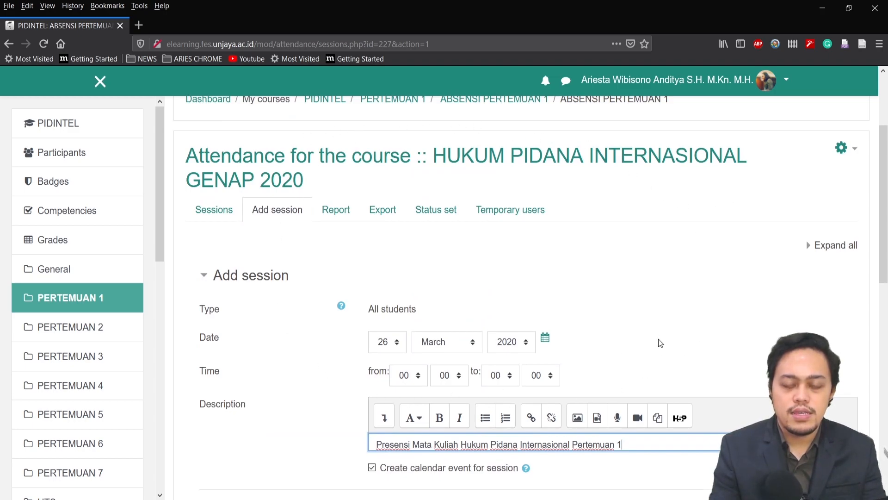
pyautogui.scroll(-4, 654, 342)
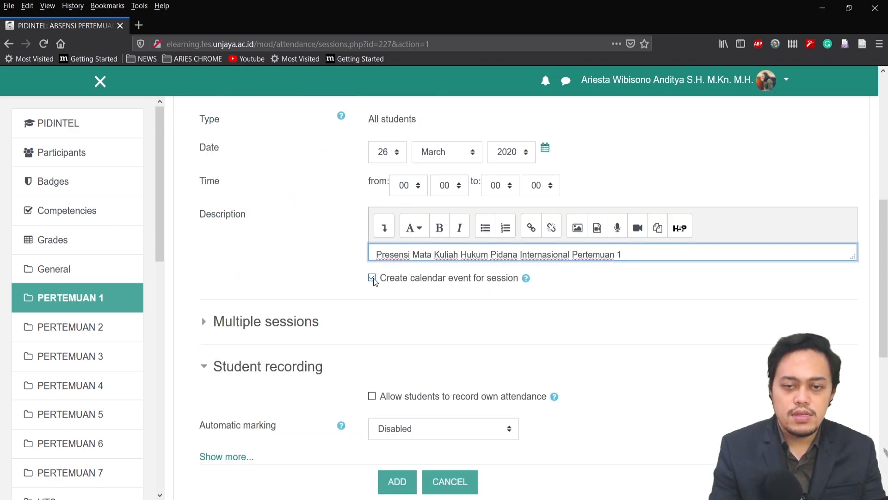
pyautogui.scroll(-4, 281, 285)
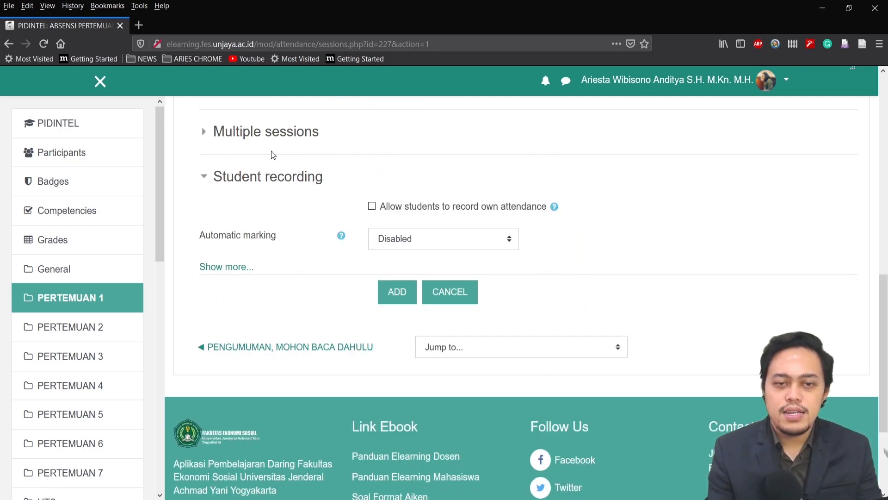
pyautogui.click(372, 207)
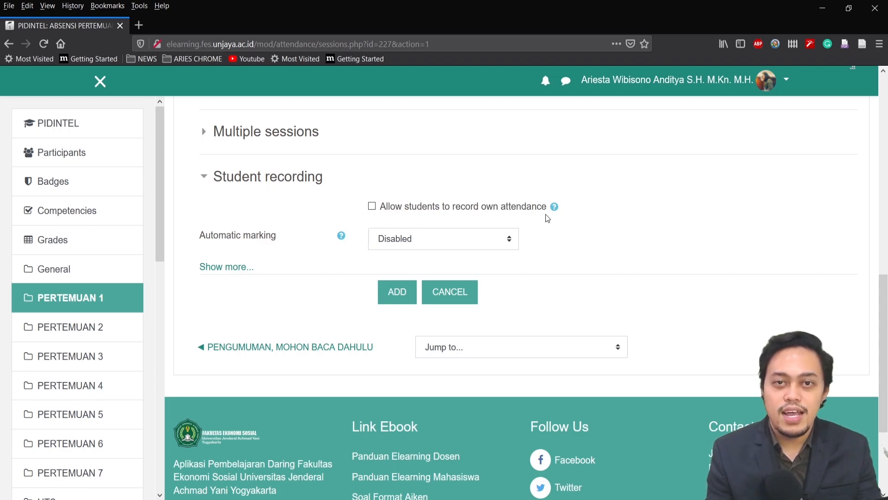
pyautogui.click(371, 206)
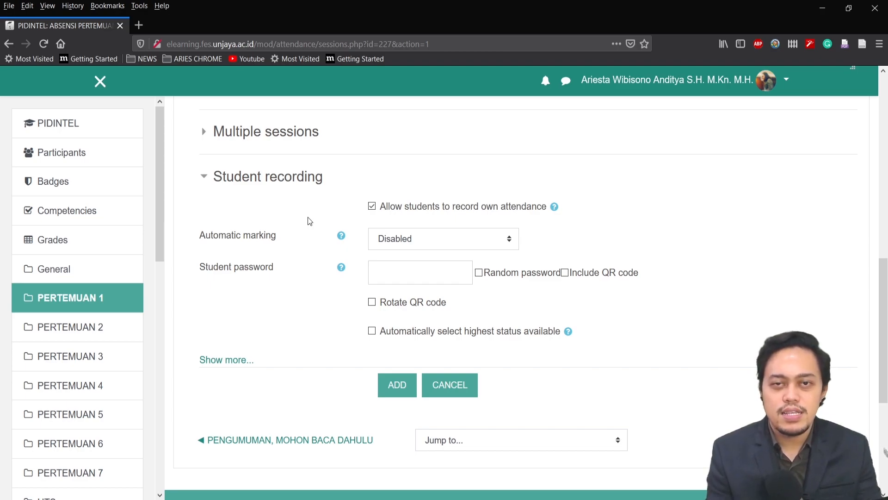
pyautogui.click(372, 207)
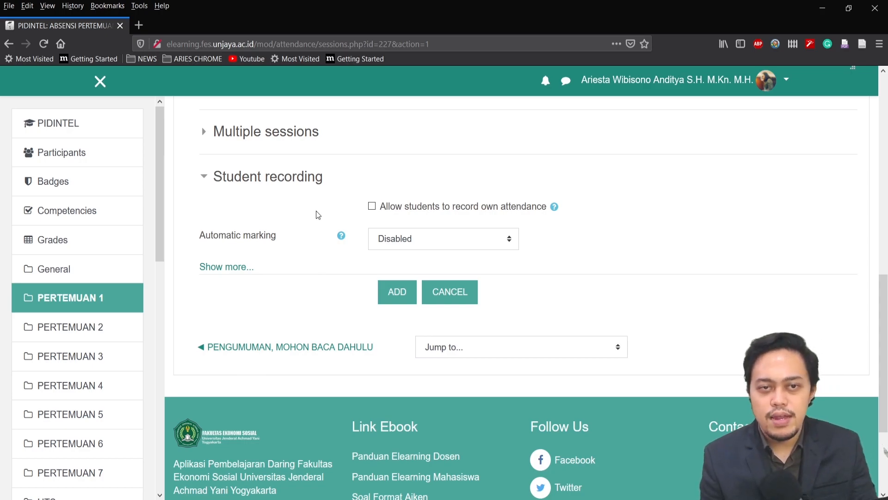
# Set the session date to 8 August 2020 and its time from 8:00 to 9:40, and add the session
pyautogui.click(390, 297)
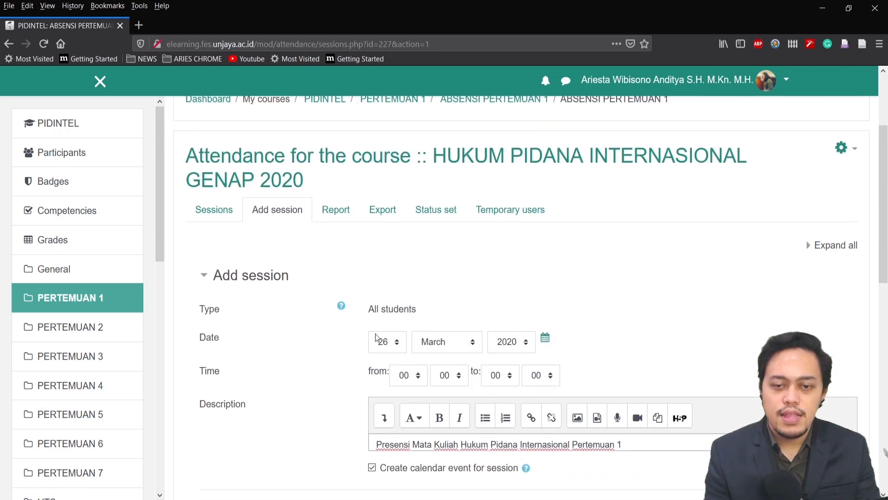
pyautogui.click(395, 343)
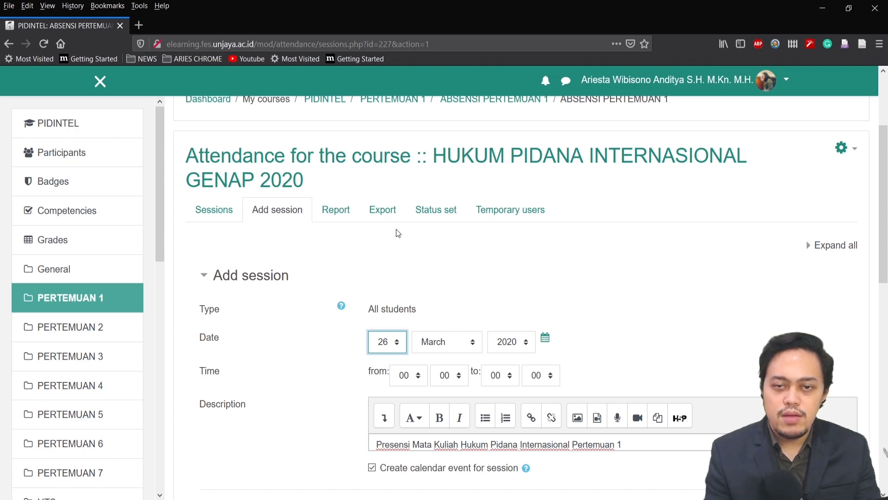
pyautogui.click(381, 144)
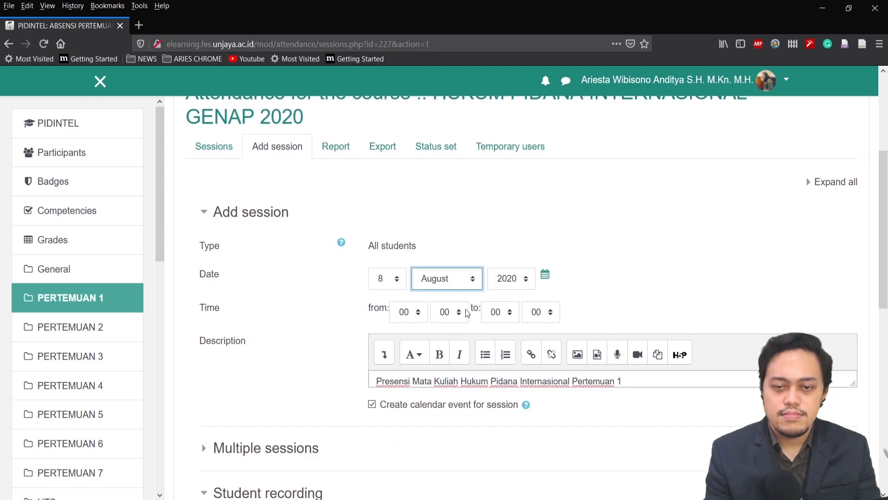
pyautogui.click(404, 312)
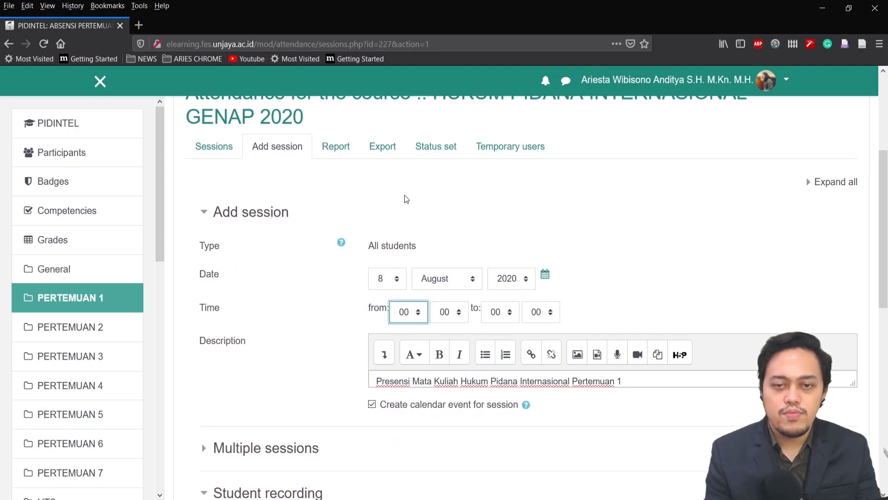
pyautogui.scroll(-7, 422, 197)
pyautogui.click(396, 291)
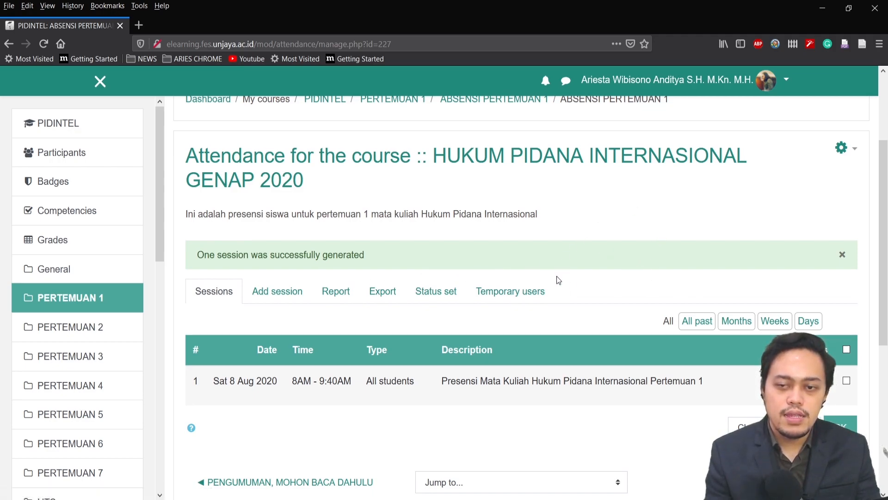
# Open the attendance-taking list of the new session and examine its student rows and status options
pyautogui.scroll(-2, 564, 279)
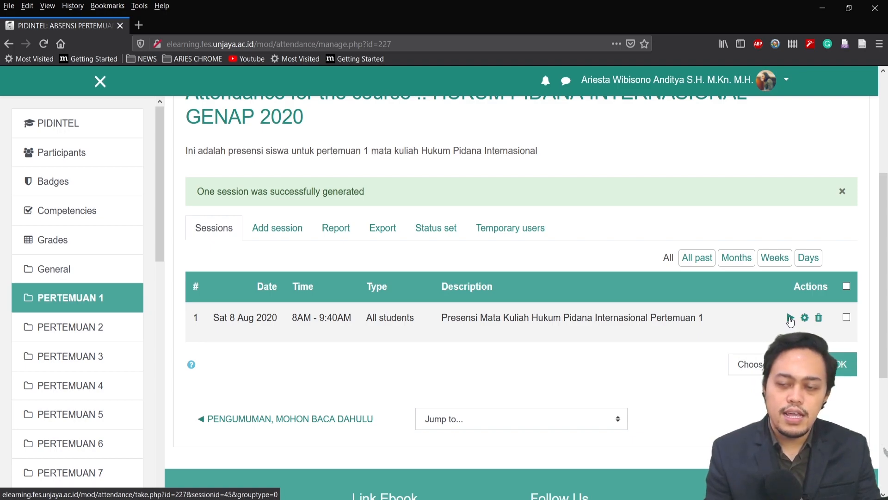
pyautogui.click(790, 319)
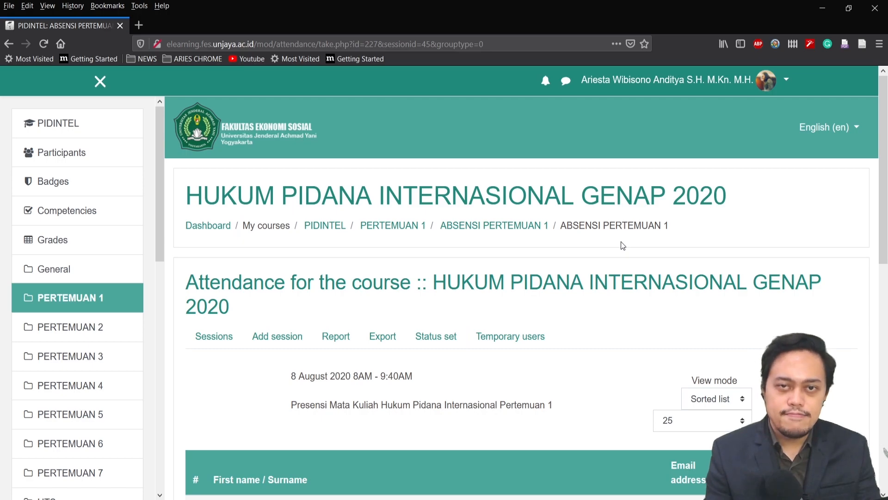
pyautogui.scroll(-4, 850, 385)
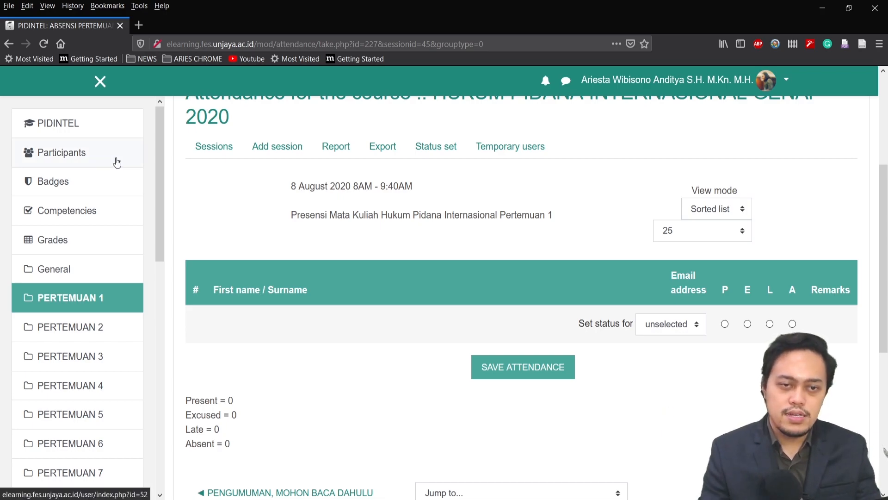
# Enrol four users in the course with the Student role and review the participants list
pyautogui.click(81, 163)
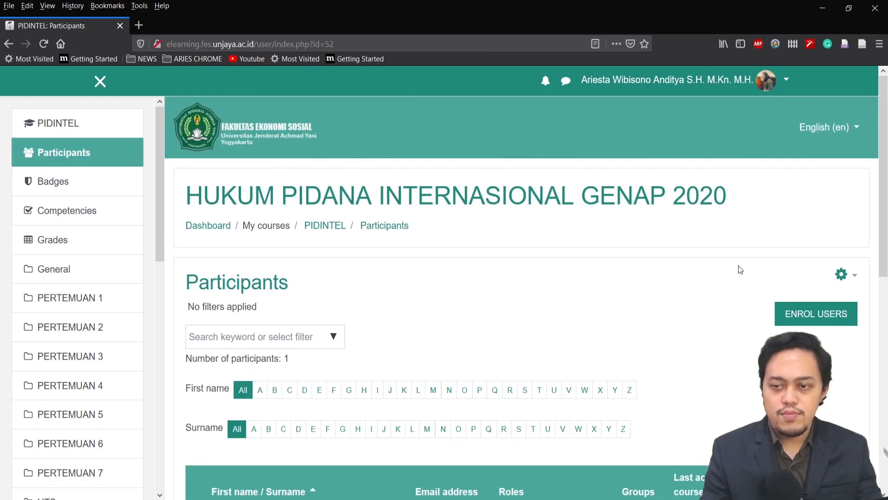
pyautogui.scroll(-3, 737, 267)
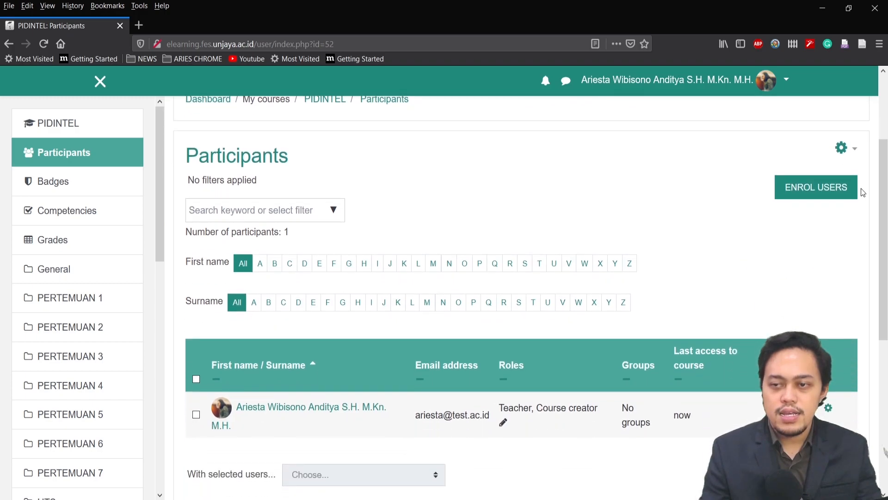
pyautogui.click(833, 191)
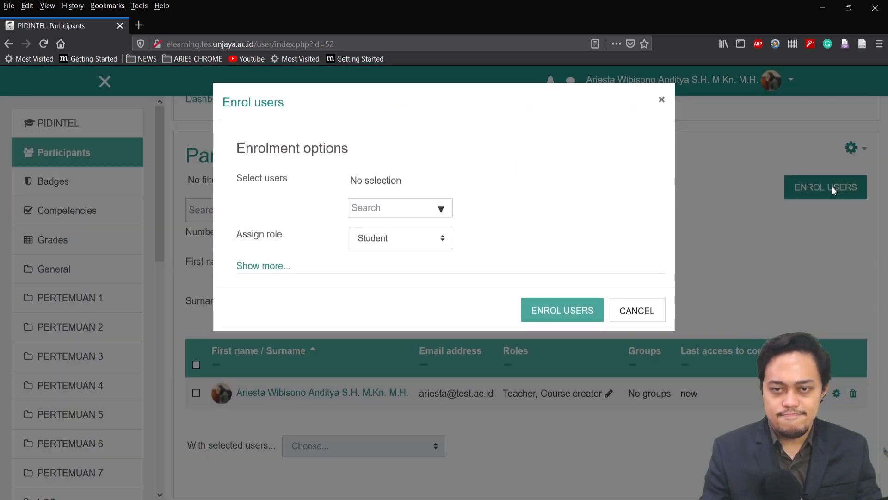
pyautogui.click(382, 205)
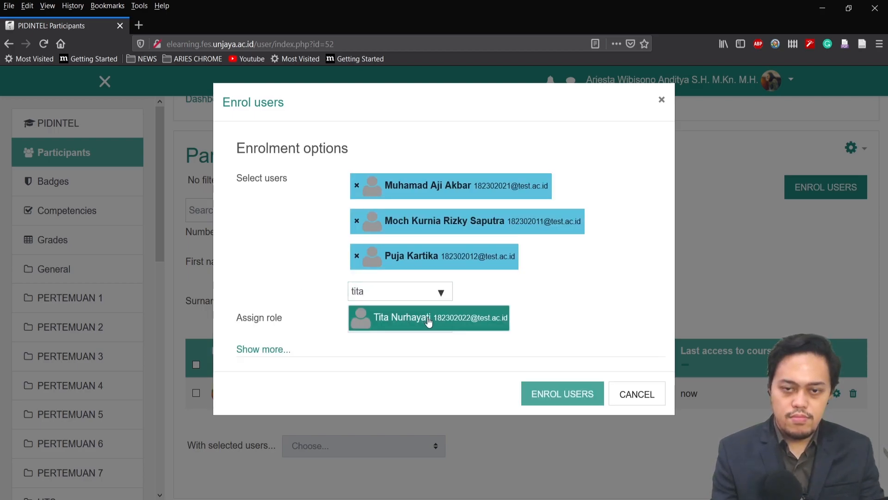
pyautogui.click(427, 318)
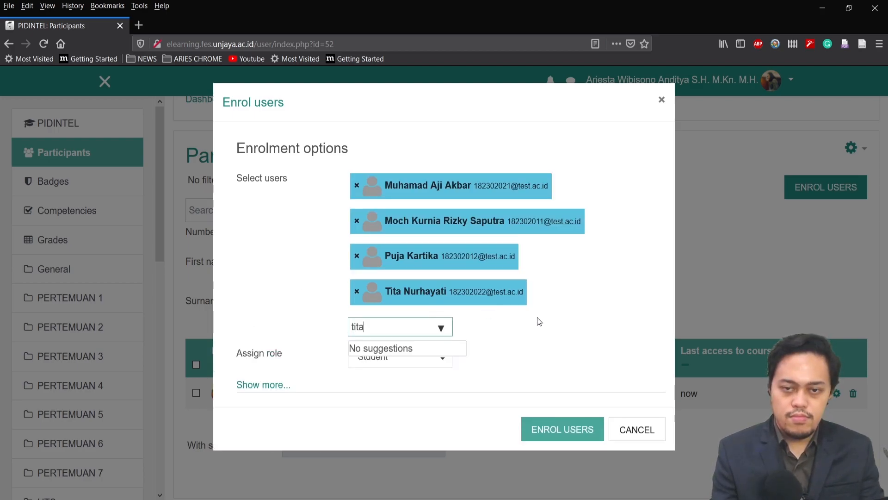
pyautogui.click(636, 332)
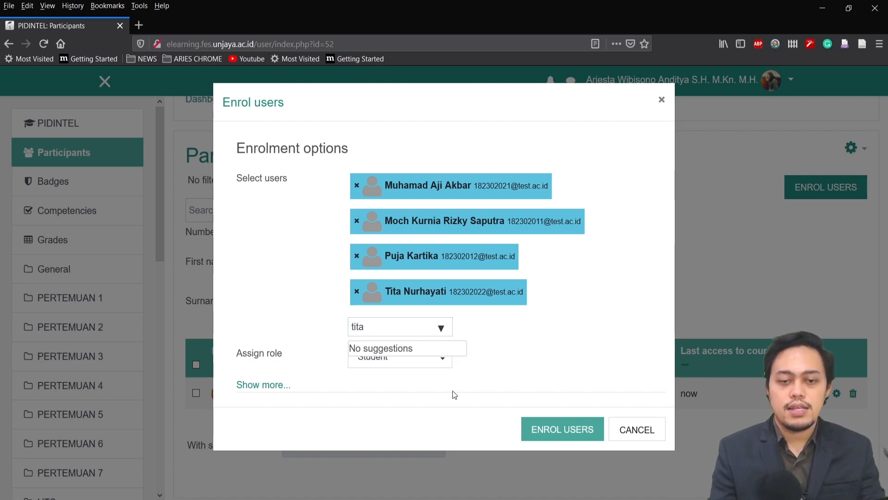
pyautogui.click(559, 438)
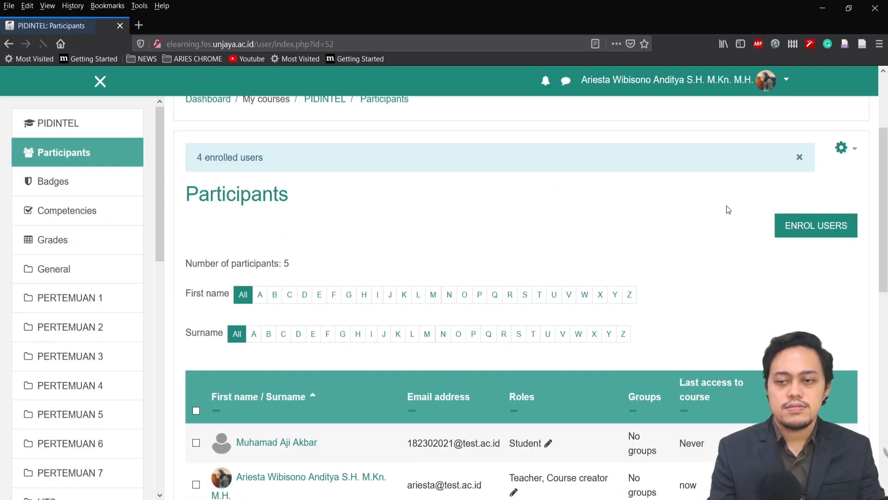
pyautogui.scroll(-4, 726, 205)
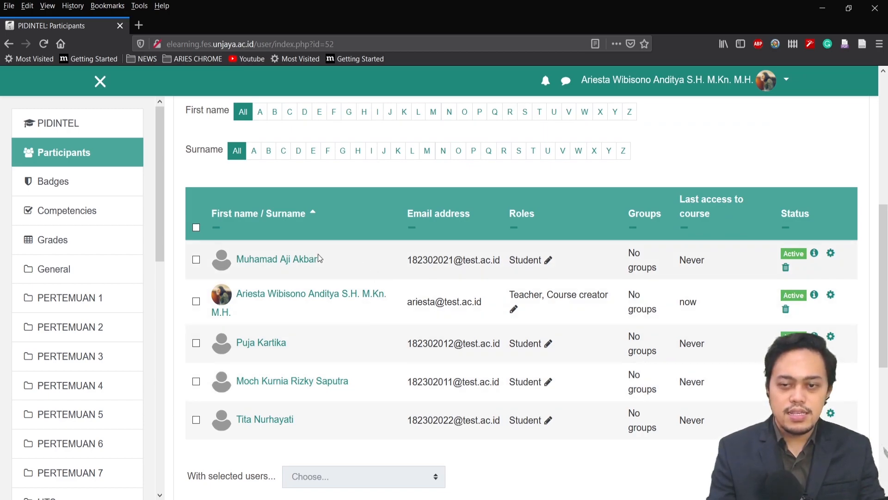
pyautogui.scroll(4, 743, 260)
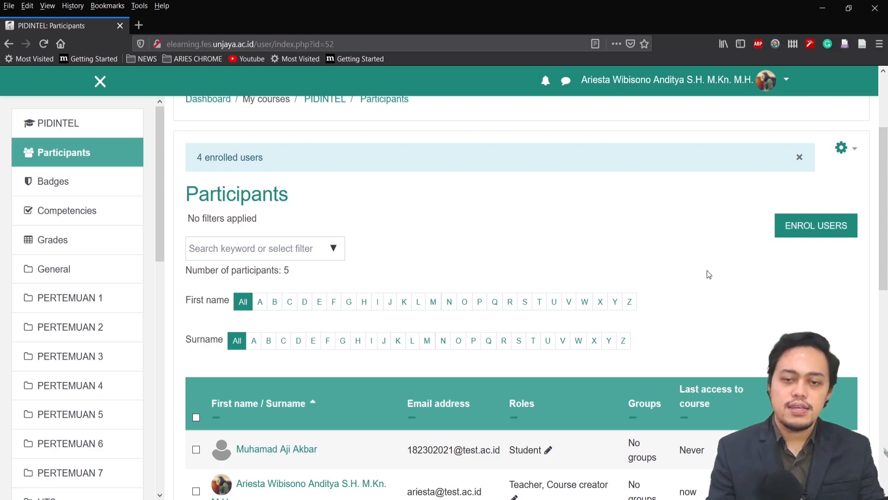
pyautogui.scroll(-4, 707, 262)
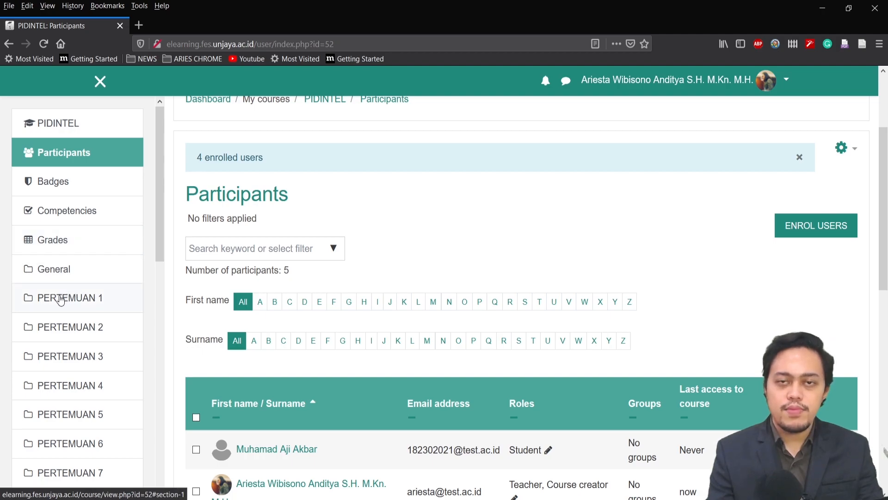
# Open the attendance-taking list for the 8 August 2020 session of ABSENSI PERTEMUAN 1
pyautogui.click(78, 304)
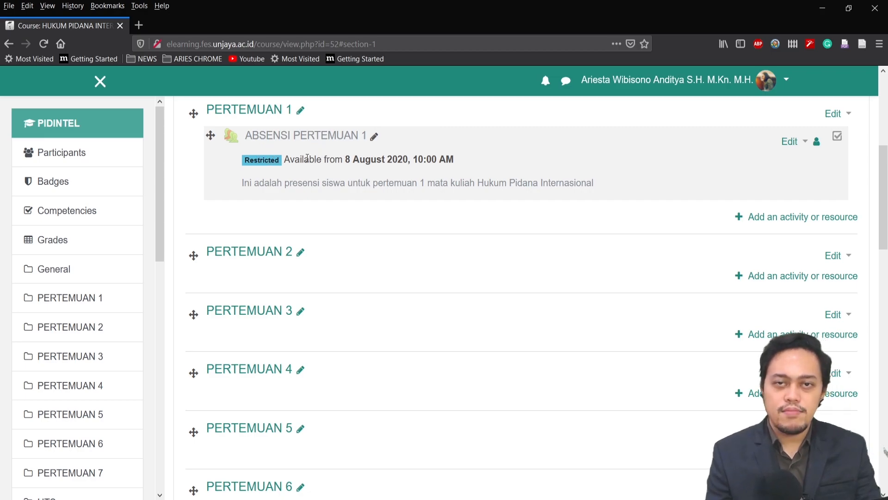
pyautogui.click(322, 139)
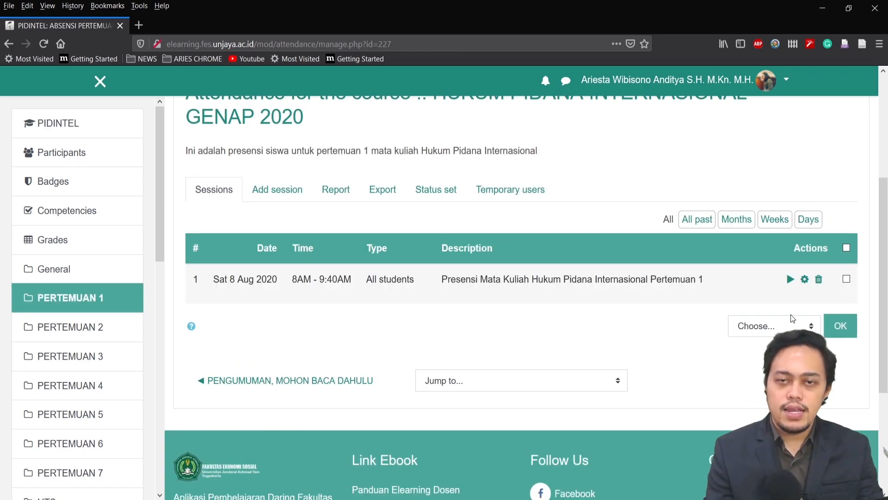
pyautogui.click(790, 279)
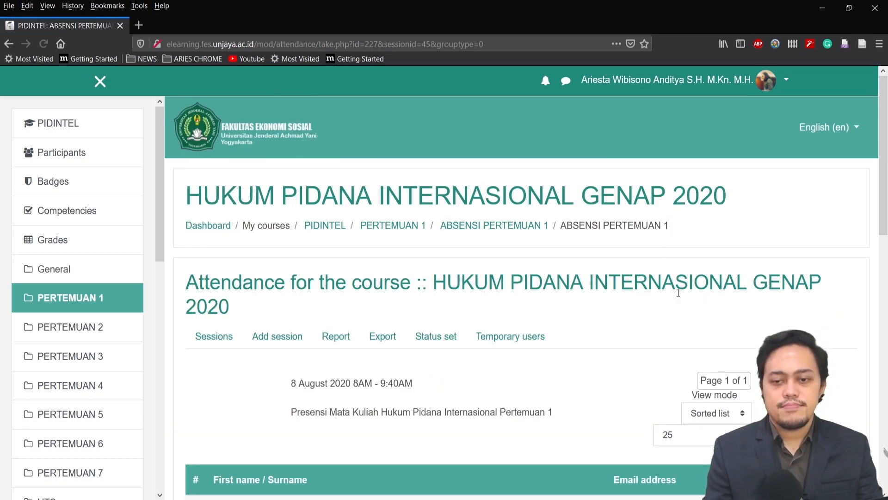
pyautogui.scroll(-5, 678, 301)
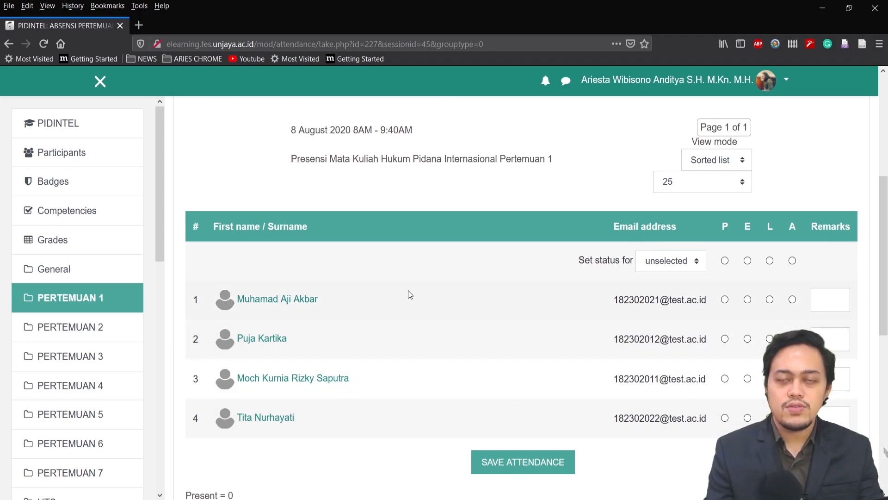
# Mark the first, second and fourth students as present (P) and the third student as late (L)
pyautogui.click(724, 300)
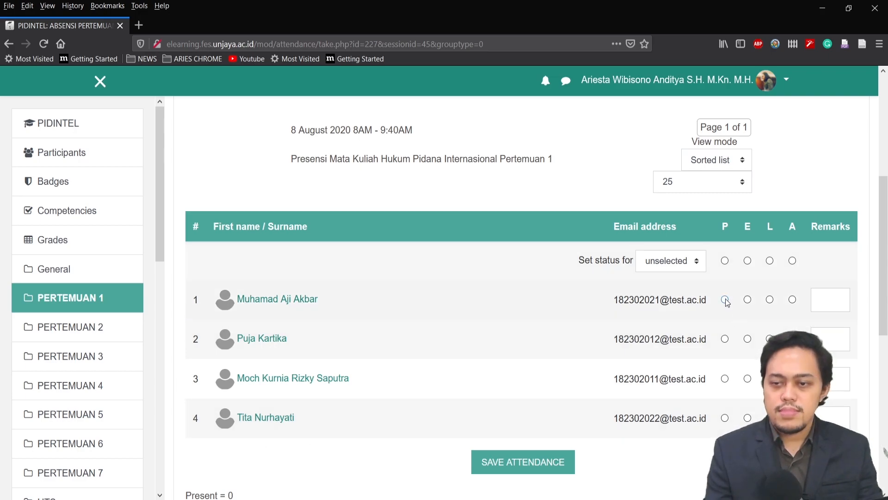
pyautogui.click(725, 339)
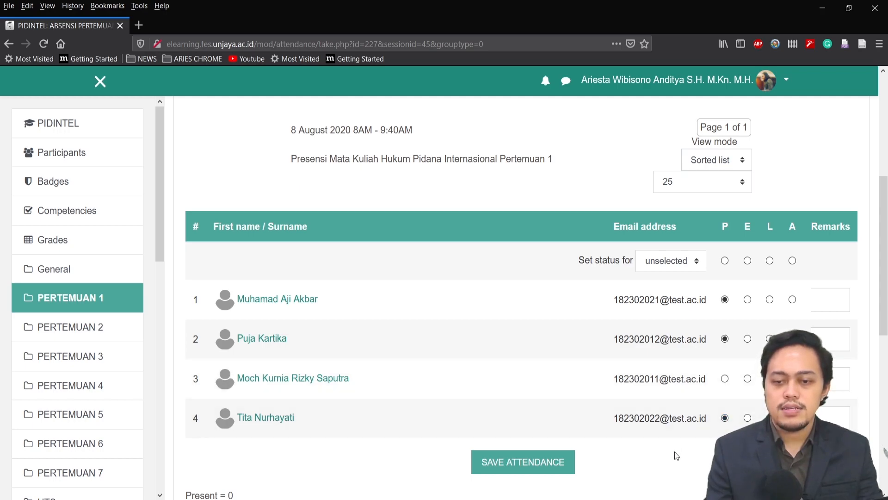
pyautogui.scroll(-1, 676, 456)
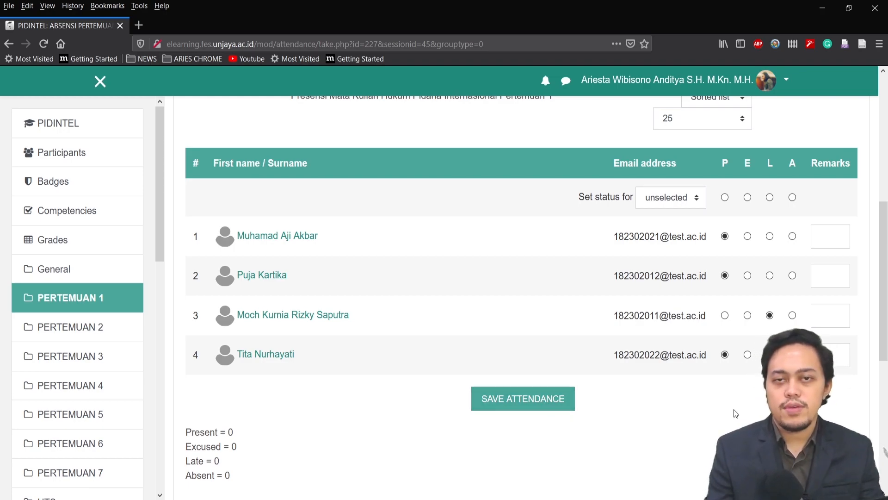
pyautogui.scroll(1, 614, 454)
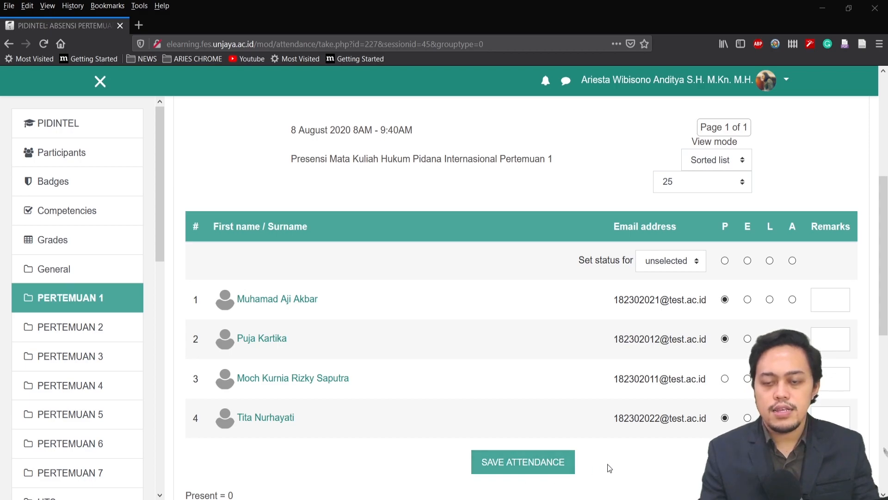
# Open the attendance export settings for ABSENSI PERTEMUAN 1 and examine the available user, identification and session options
pyautogui.scroll(3, 606, 469)
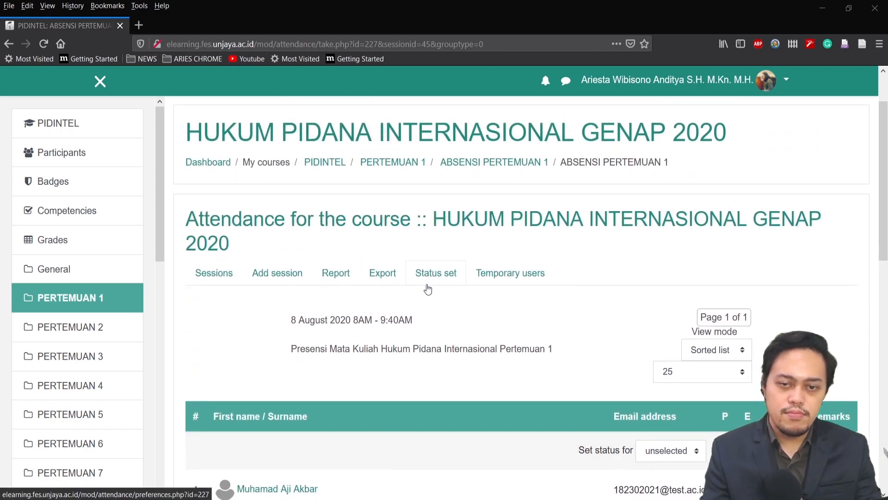
pyautogui.click(378, 276)
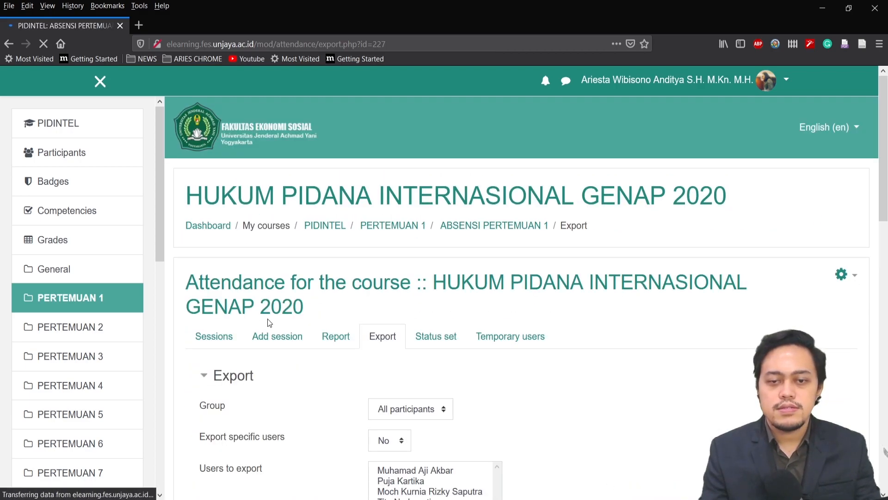
pyautogui.scroll(-4, 670, 327)
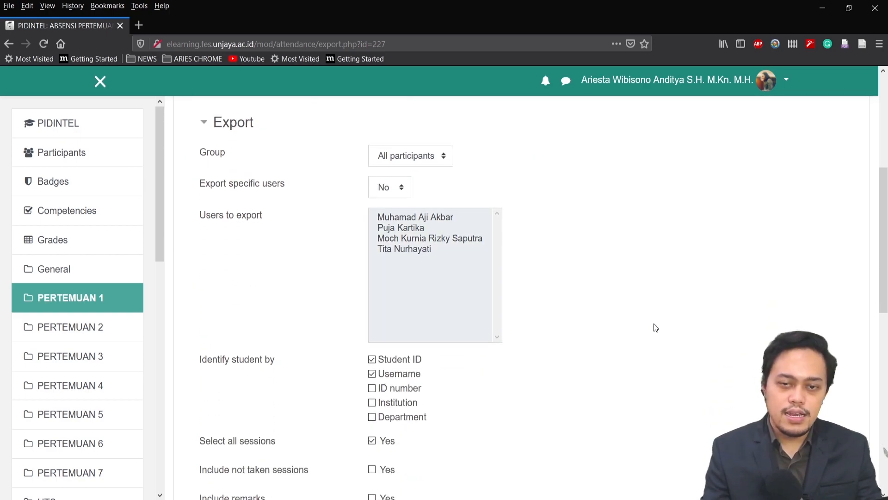
pyautogui.scroll(-6, 652, 325)
pyautogui.scroll(1, 401, 356)
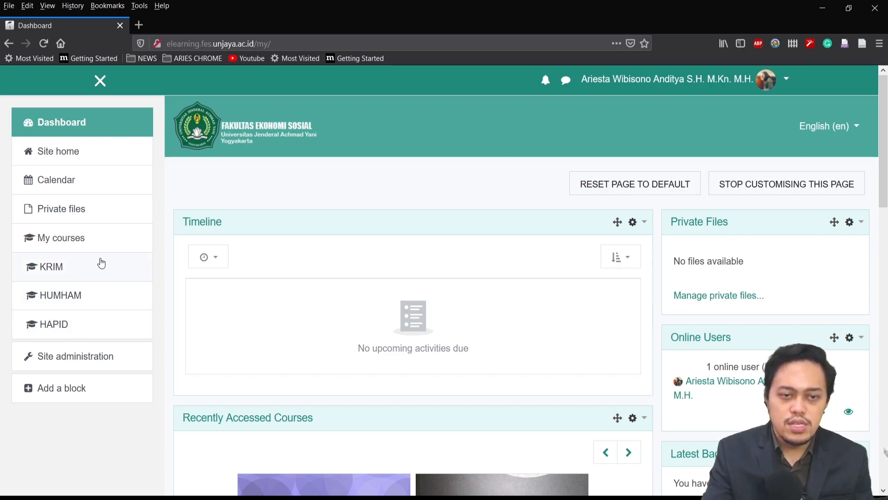
# Open the HUKUM PIDANA INTERNASIONAL GENAP 2020 course from the dashboard
pyautogui.scroll(-5, 95, 268)
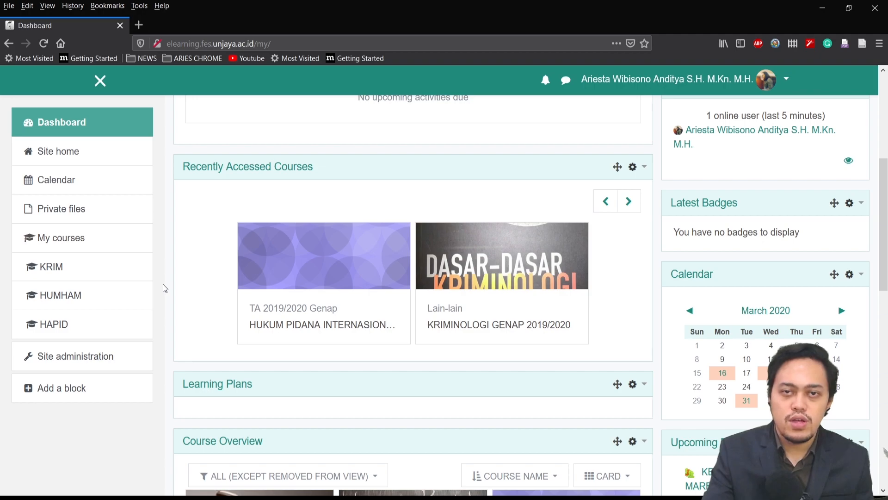
pyautogui.scroll(5, 101, 274)
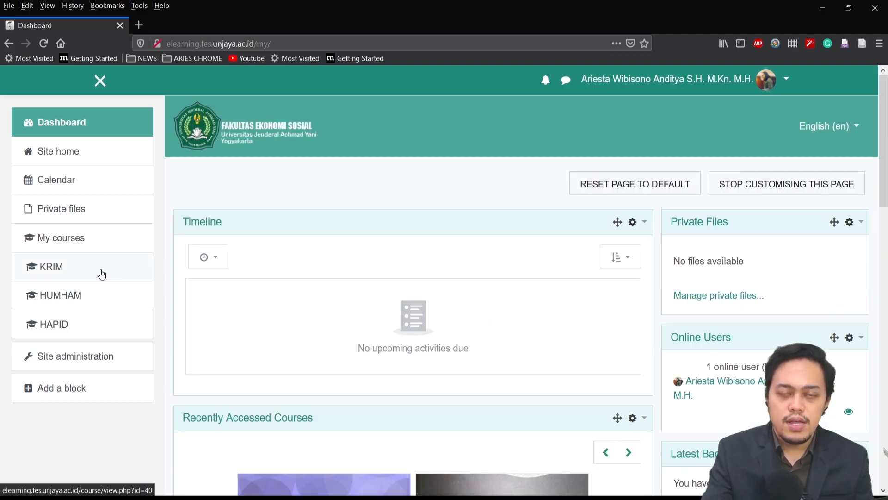
pyautogui.scroll(-5, 168, 260)
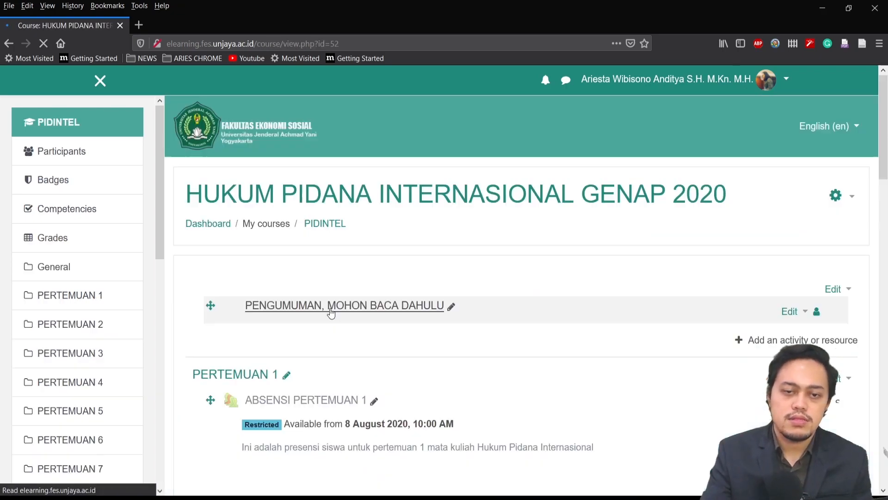
# Start adding an Assignment activity to the PERTEMUAN 1 section
pyautogui.scroll(-4, 666, 271)
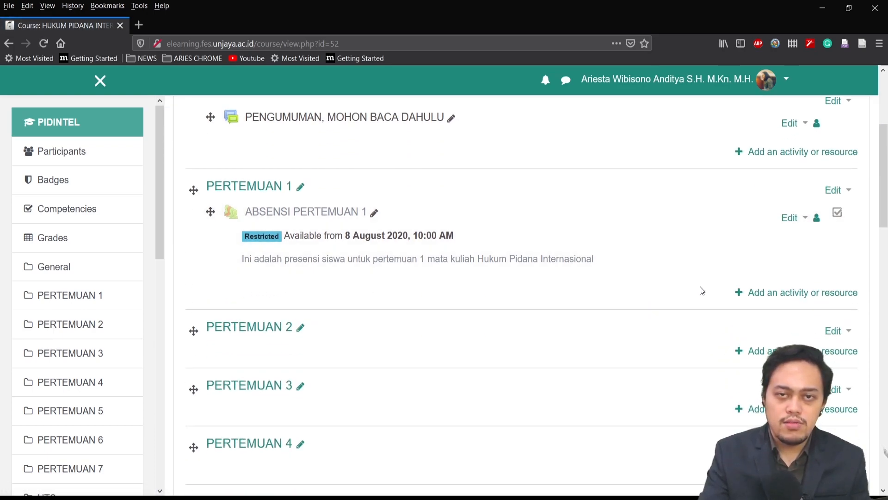
pyautogui.click(776, 294)
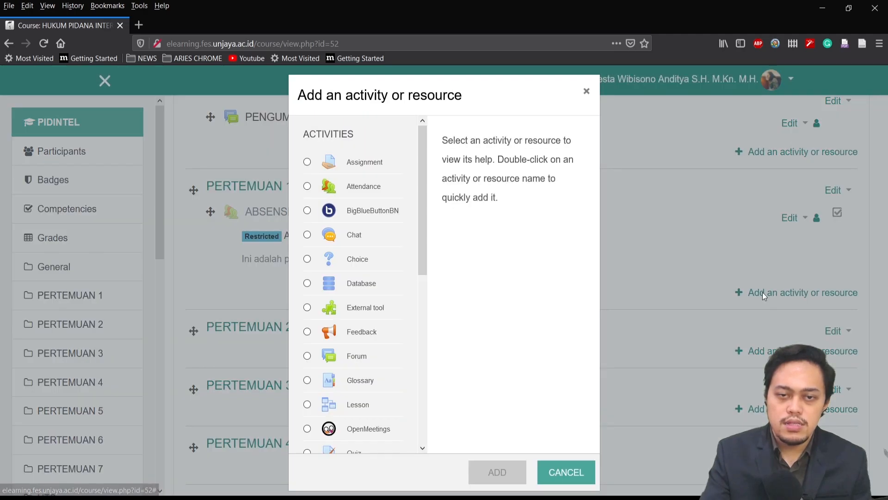
pyautogui.doubleClick(309, 168)
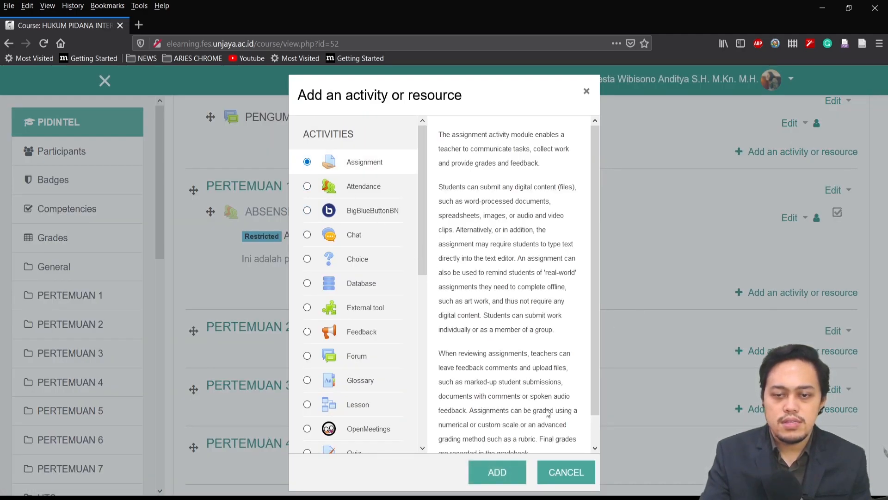
# Name the assignment "TUGAS PERTEMUAN 1", describe it as "Ini adalah tugas untuk pertemuan 1" and display the description on the course page
pyautogui.scroll(-3, 398, 220)
pyautogui.click(398, 184)
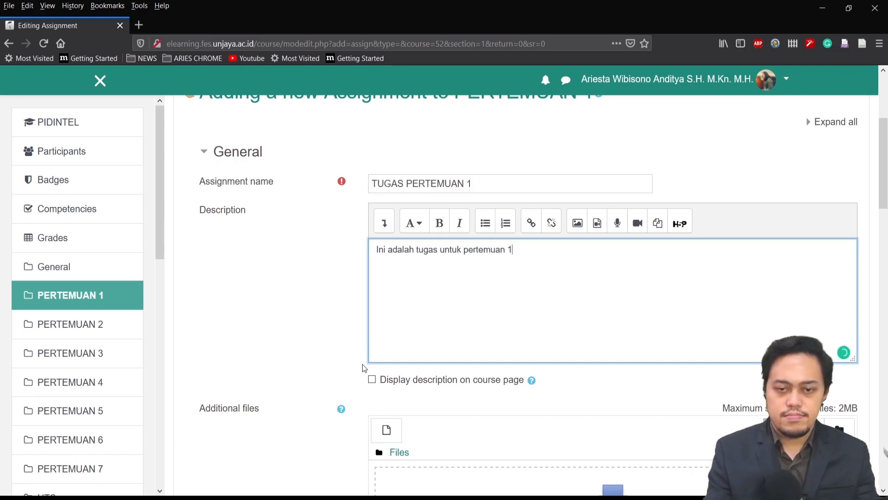
pyautogui.click(372, 380)
# Allow submissions from 8 August 2020 at 10:00 and set the due date to 16 August 2020 at 23:59
pyautogui.scroll(-2, 343, 333)
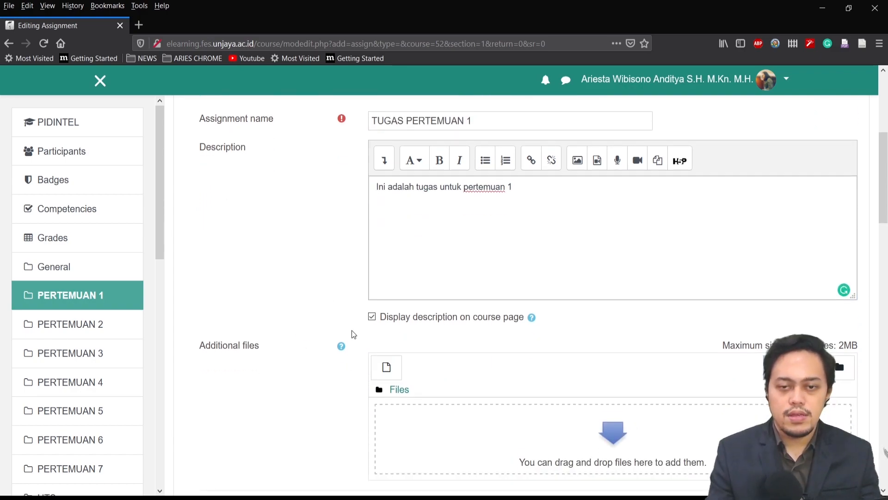
pyautogui.scroll(-2, 323, 329)
pyautogui.scroll(-2, 317, 325)
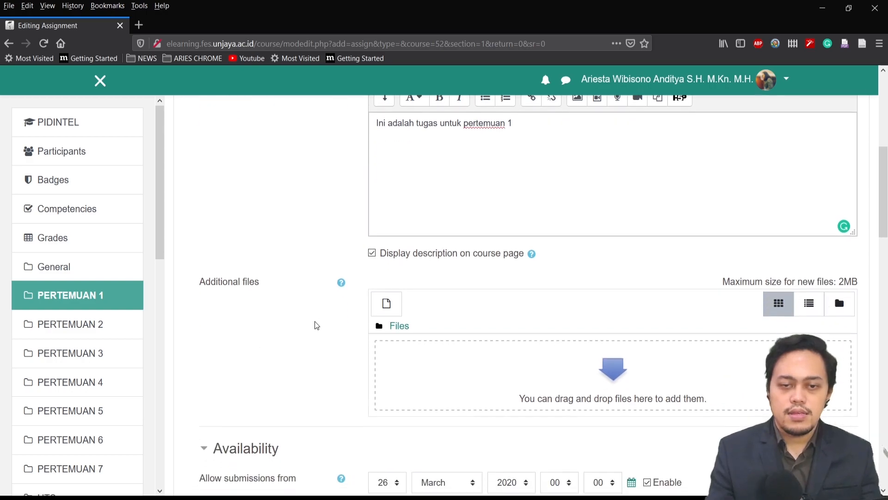
pyautogui.scroll(-5, 409, 312)
pyautogui.click(387, 232)
pyautogui.scroll(-3, 411, 359)
pyautogui.scroll(3, 406, 203)
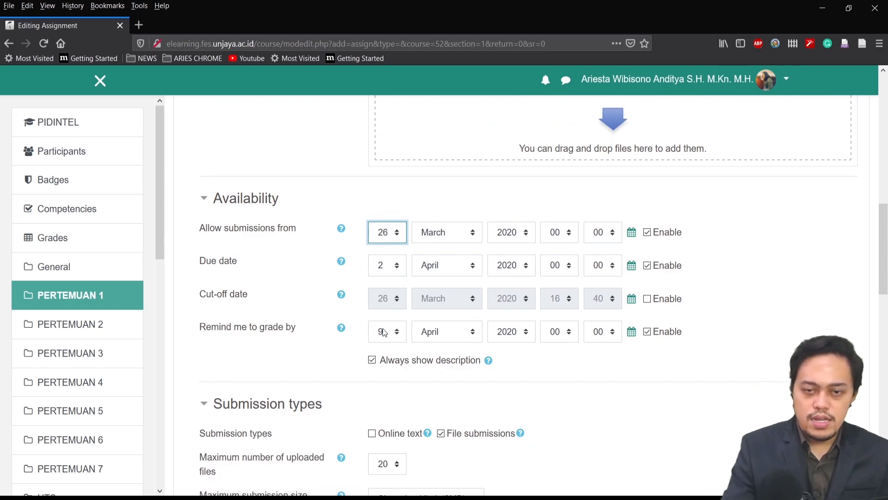
pyautogui.press('Tab')
pyautogui.click(423, 359)
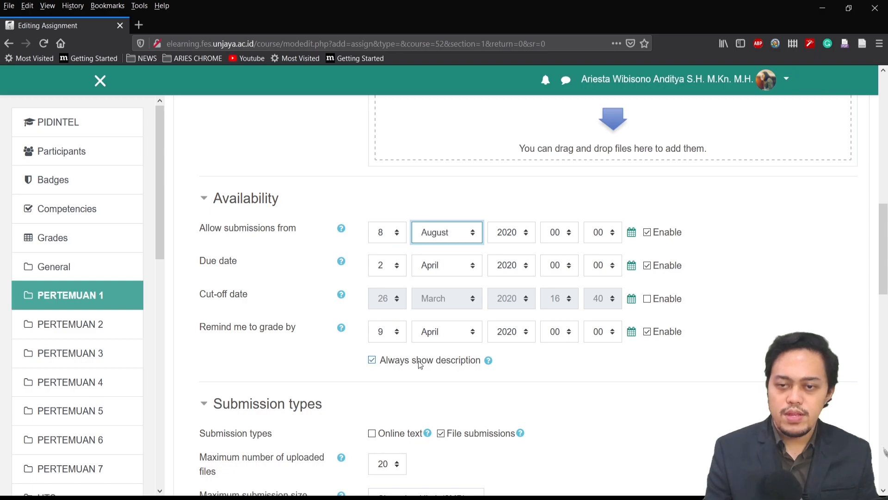
pyautogui.click(558, 238)
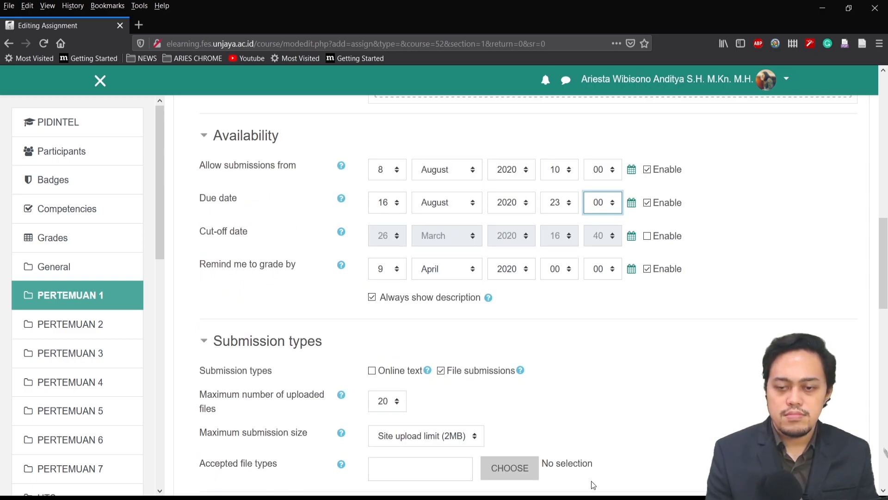
pyautogui.write('59')
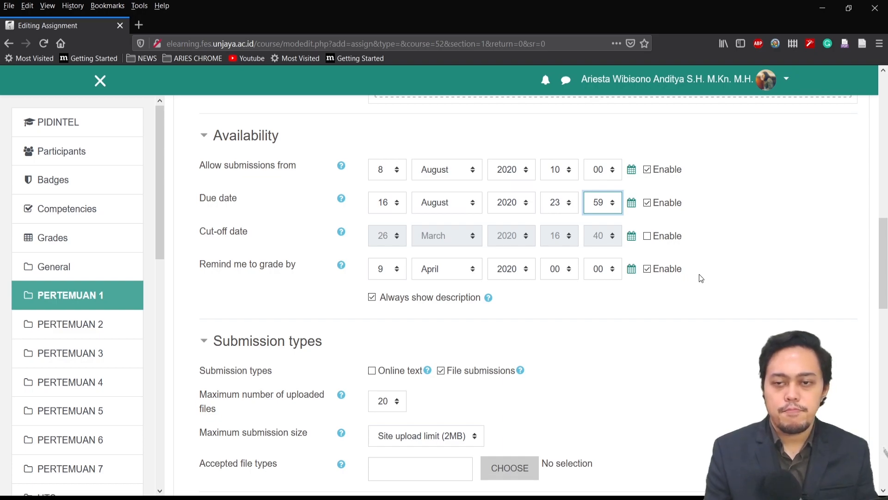
# Set the assignment's maximum number of uploaded files to 1
pyautogui.scroll(-3, 184, 317)
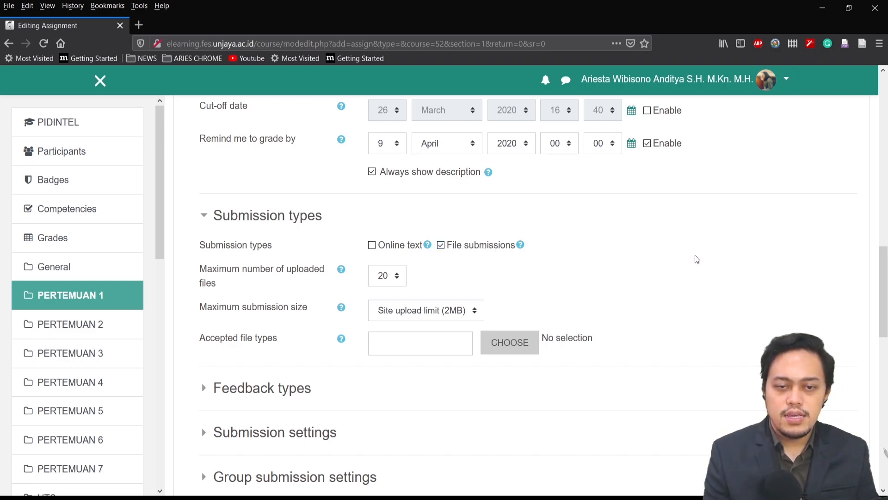
pyautogui.scroll(-3, 688, 257)
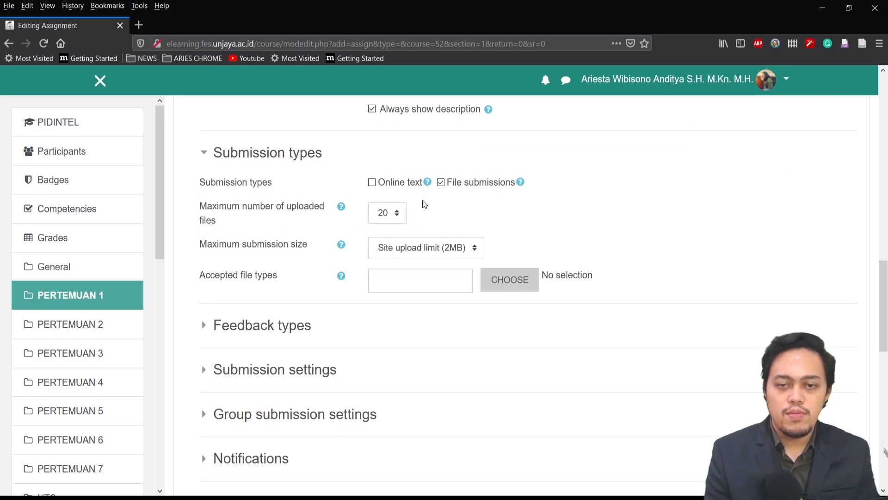
pyautogui.click(397, 220)
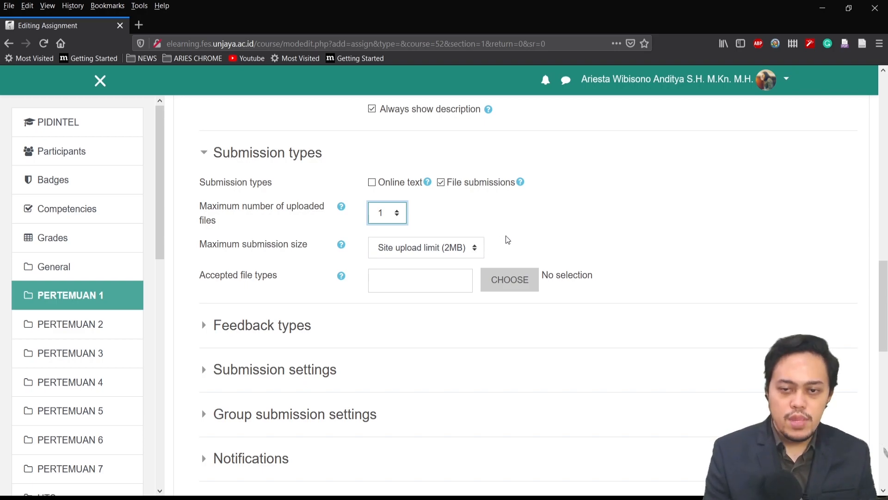
# Restrict the assignment's accepted file types to Document files and save the selection
pyautogui.click(507, 281)
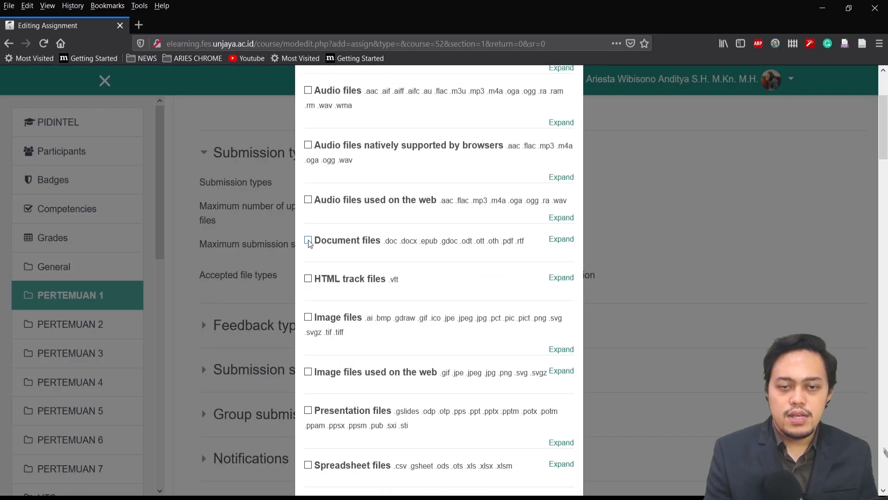
pyautogui.click(308, 241)
pyautogui.scroll(-2, 538, 326)
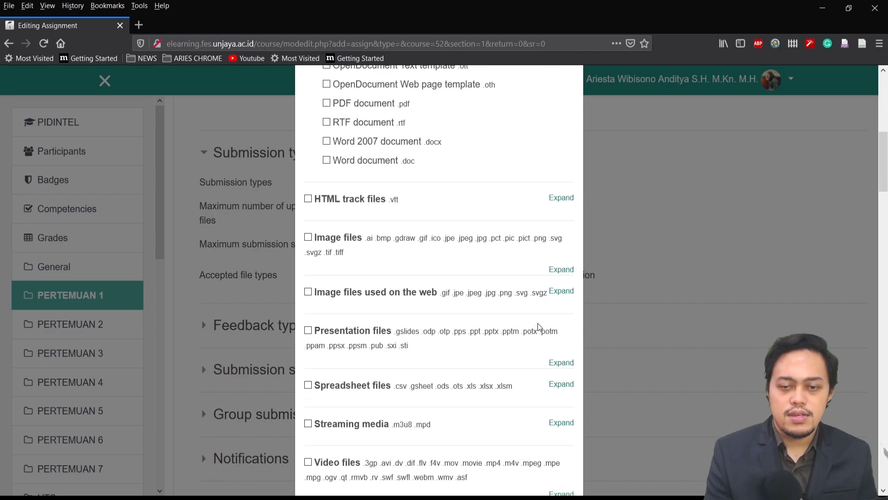
pyautogui.scroll(-20, 538, 326)
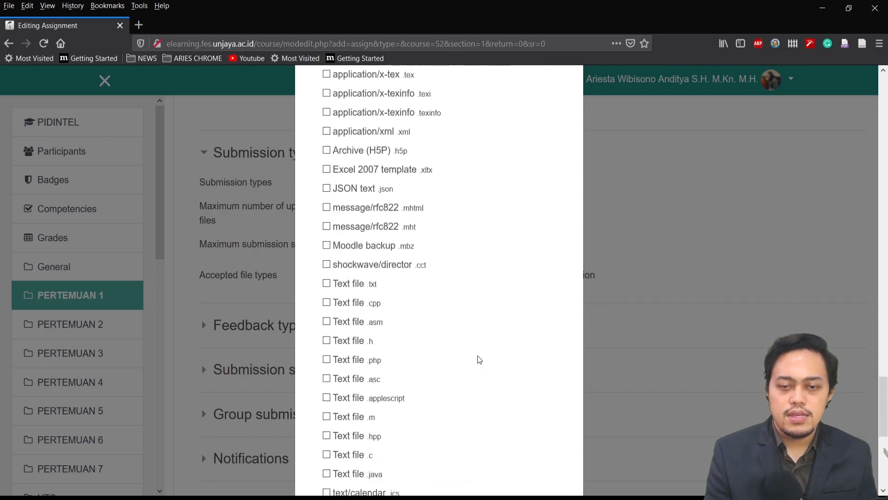
pyautogui.scroll(-8, 478, 360)
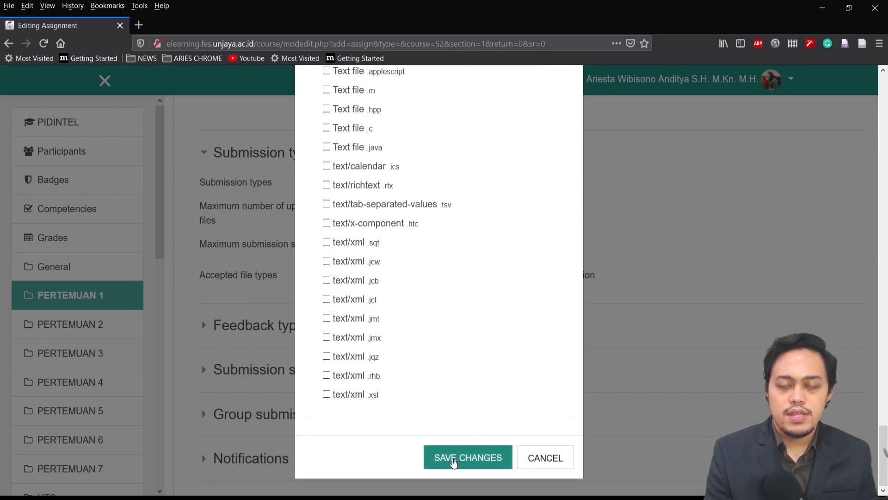
pyautogui.click(453, 461)
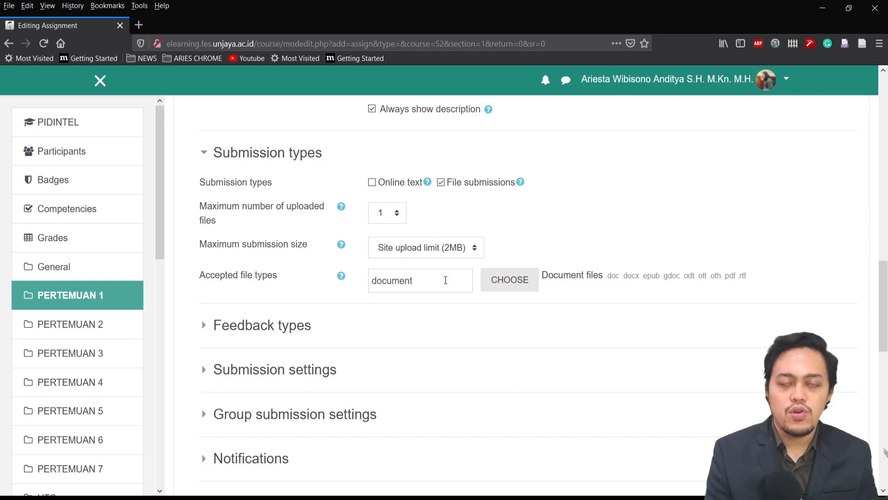
pyautogui.scroll(15, 754, 313)
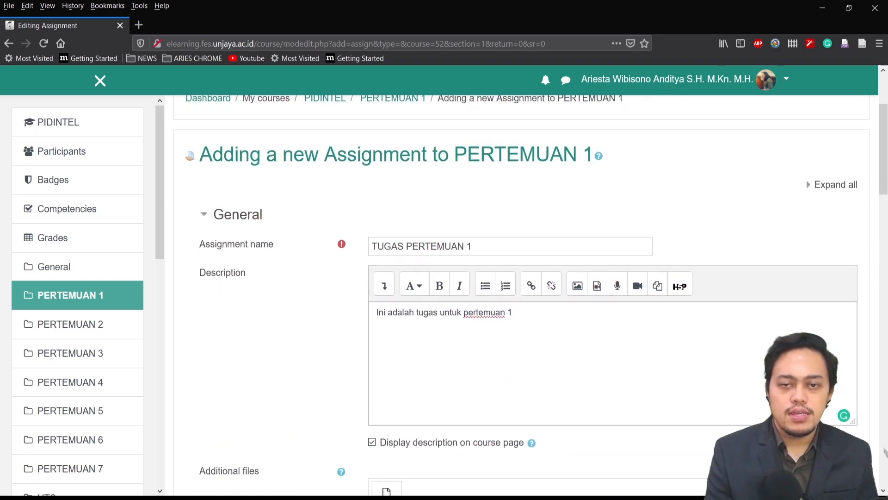
pyautogui.scroll(-15, 204, 109)
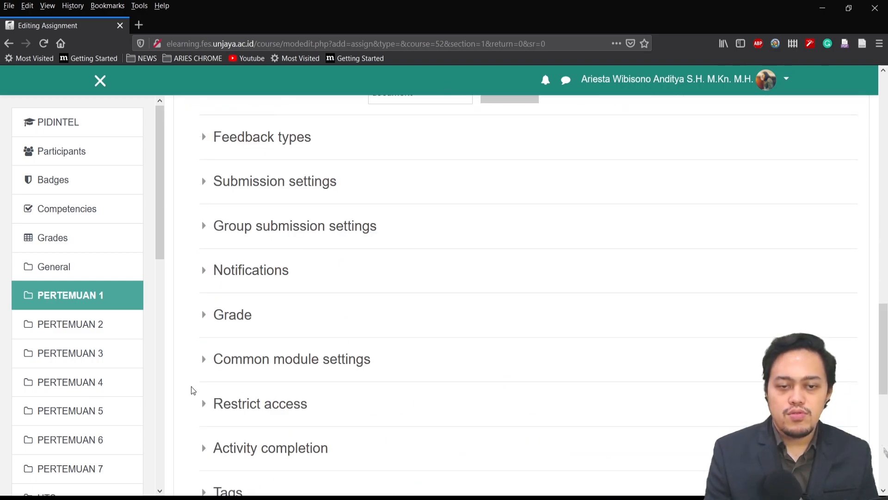
# Examine the assignment's remaining settings sections, from the submission types through to the access restrictions
pyautogui.scroll(-3, 192, 398)
pyautogui.scroll(-1, 192, 406)
pyautogui.scroll(5, 182, 238)
pyautogui.scroll(-5, 182, 288)
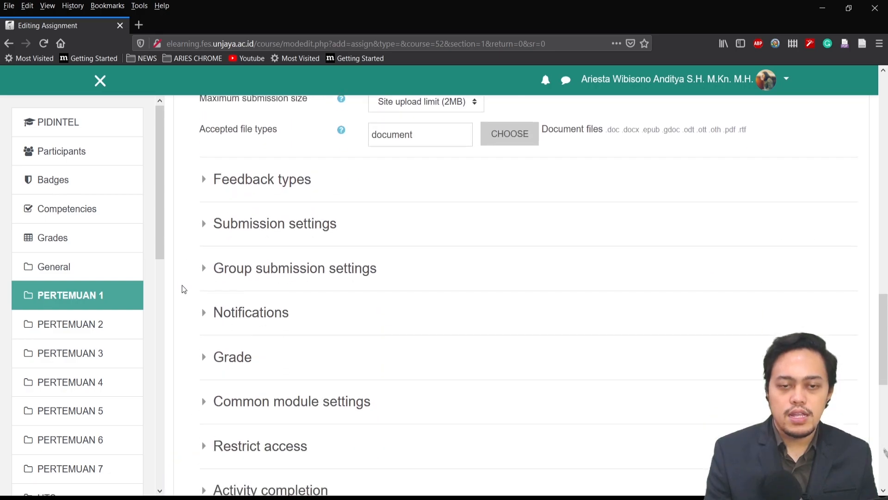
pyautogui.scroll(6, 418, 370)
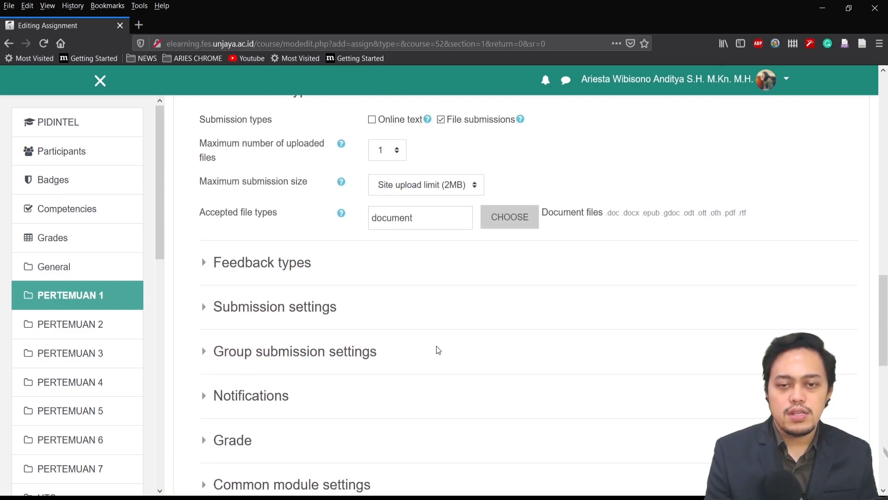
pyautogui.scroll(6, 194, 237)
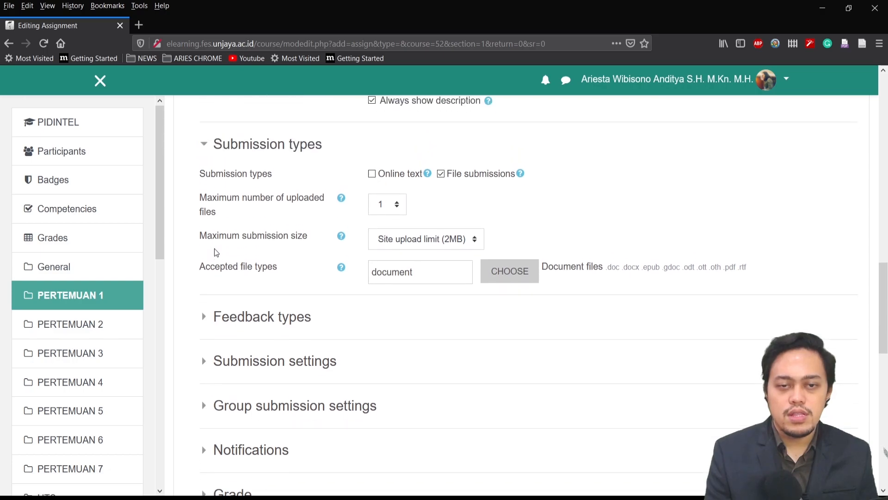
pyautogui.scroll(-7, 193, 271)
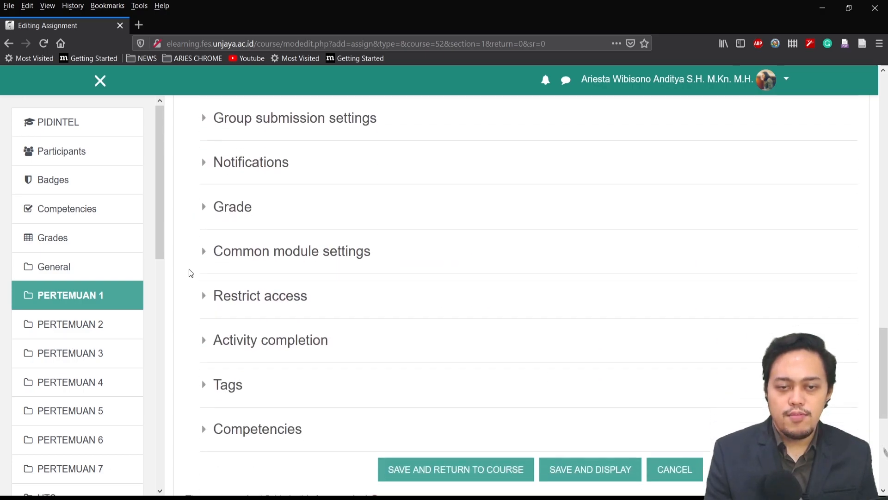
pyautogui.scroll(2, 194, 267)
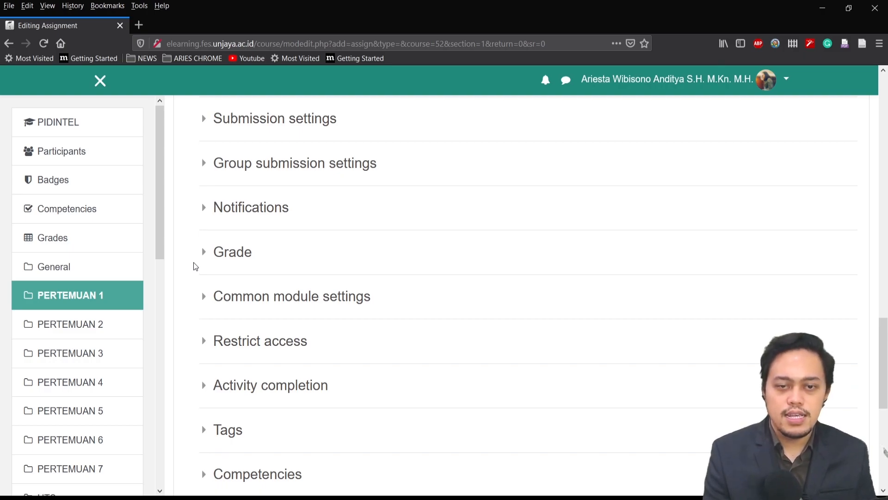
pyautogui.scroll(-2, 195, 266)
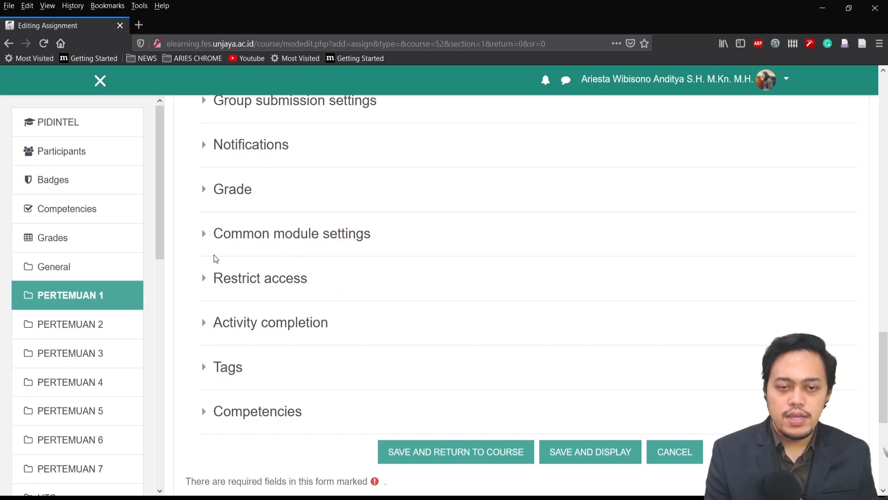
pyautogui.scroll(-4, 393, 222)
pyautogui.click(464, 157)
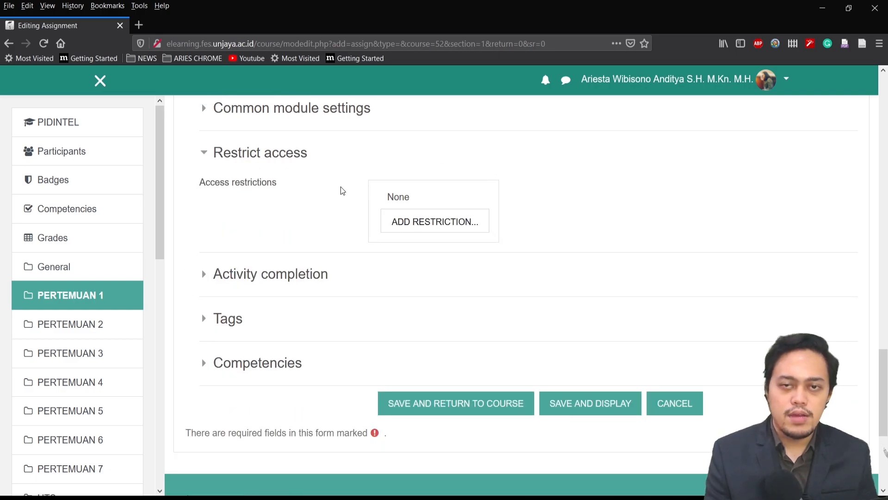
# Set the day of the assignment's grading reminder to 24, past the due date, and save and display the assignment
pyautogui.click(579, 399)
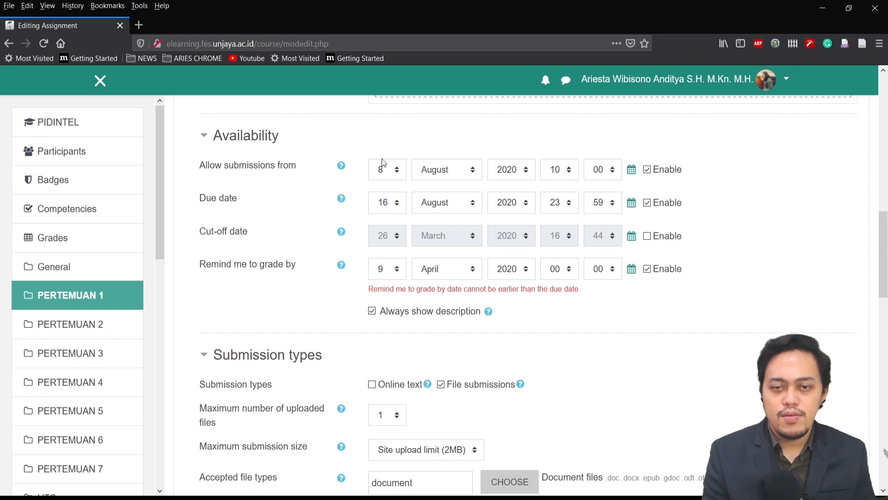
pyautogui.click(389, 273)
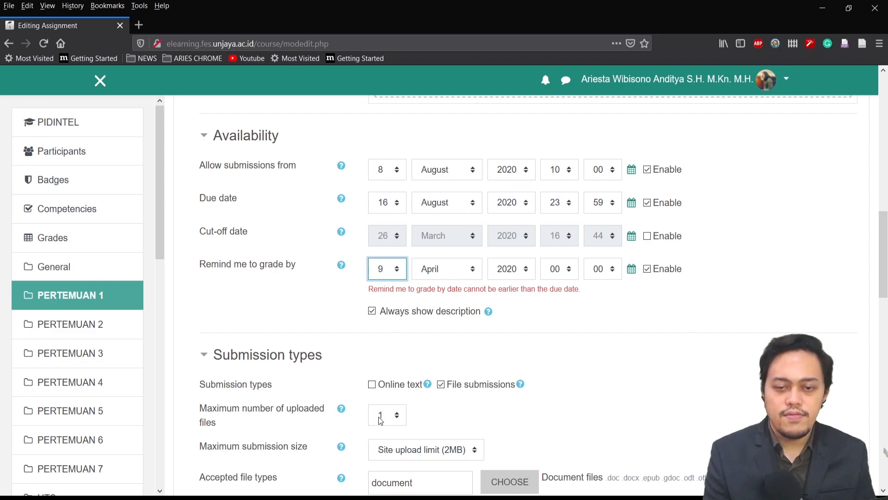
pyautogui.write('24')
pyautogui.press('Tab')
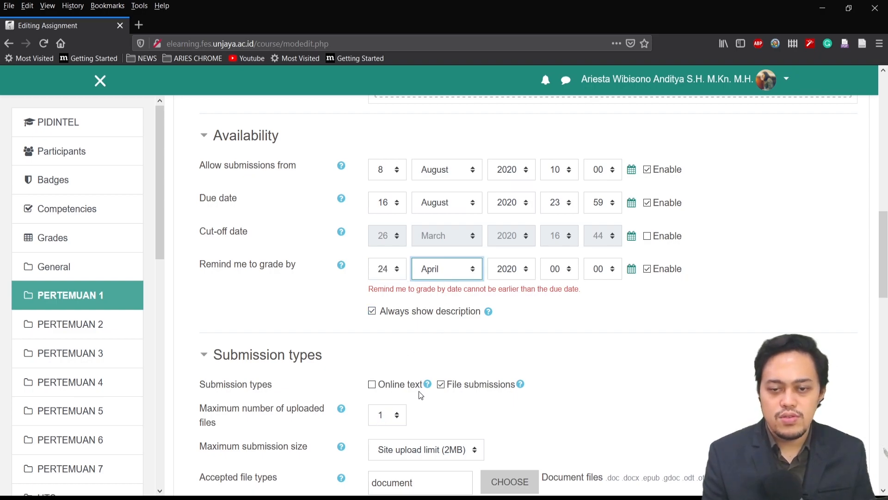
pyautogui.scroll(-15, 419, 389)
pyautogui.click(586, 300)
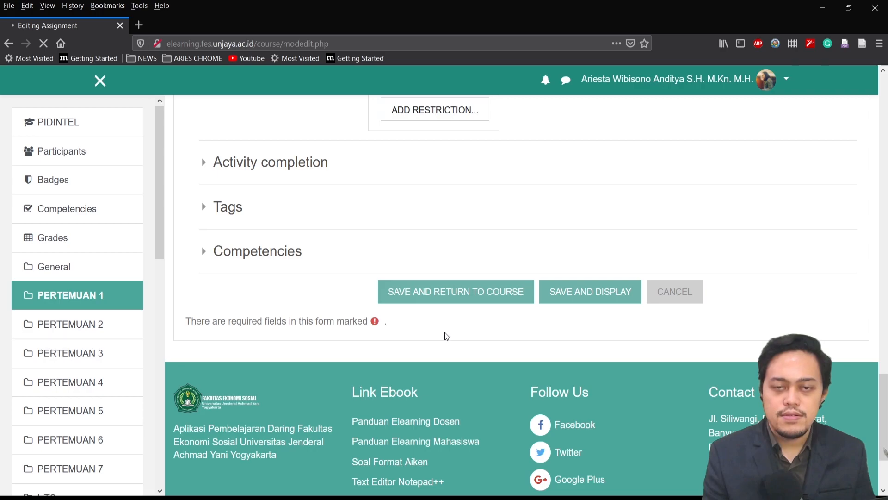
# Review the grading summary of TUGAS PERTEMUAN 1 and view all of its submissions
pyautogui.scroll(-5, 594, 312)
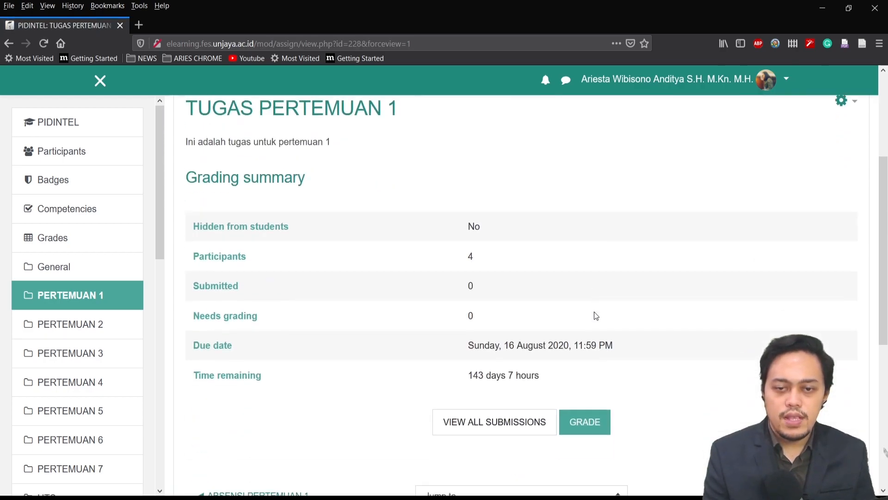
pyautogui.scroll(1, 365, 426)
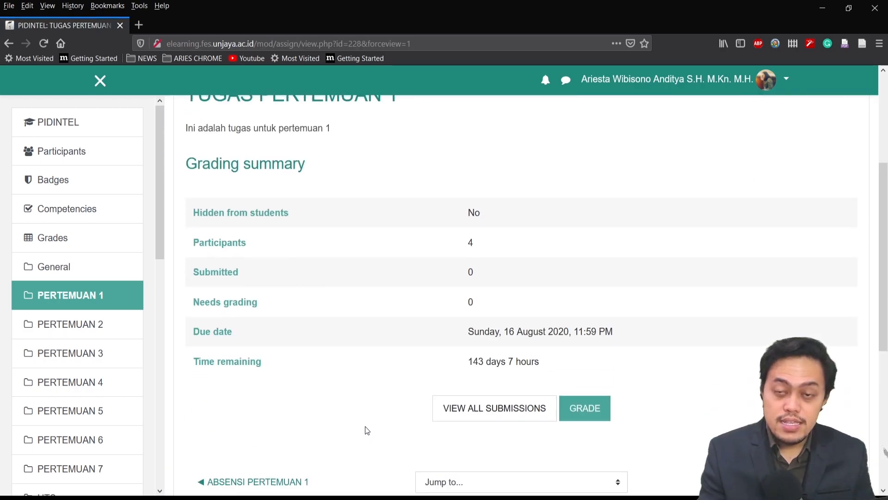
pyautogui.scroll(3, 381, 420)
pyautogui.scroll(-1, 383, 423)
pyautogui.scroll(-1, 383, 424)
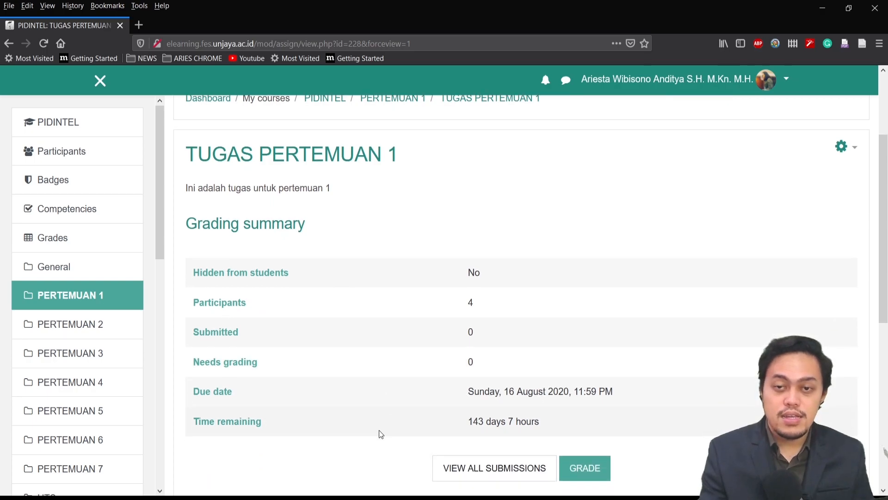
pyautogui.scroll(-3, 391, 412)
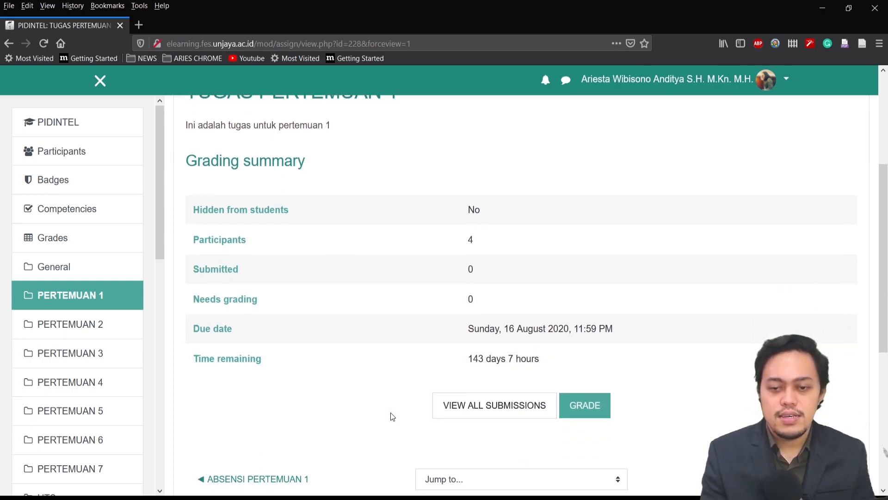
pyautogui.click(495, 407)
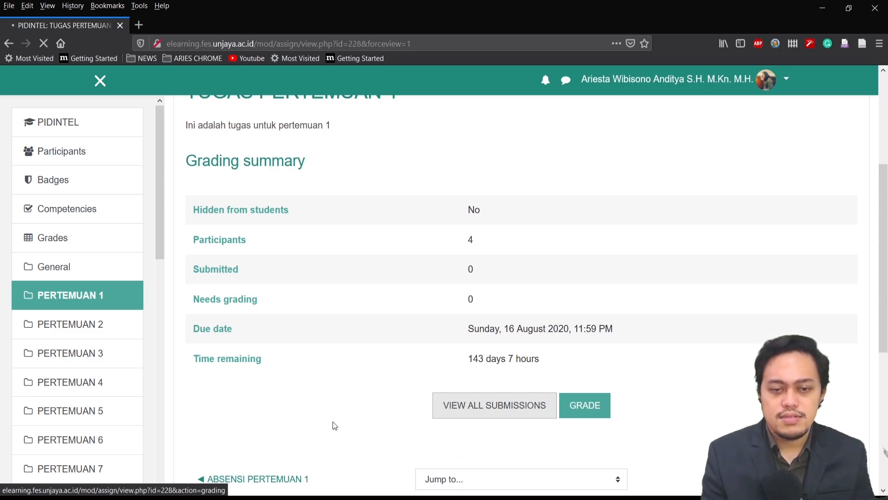
pyautogui.scroll(-6, 351, 410)
pyautogui.scroll(1, 700, 219)
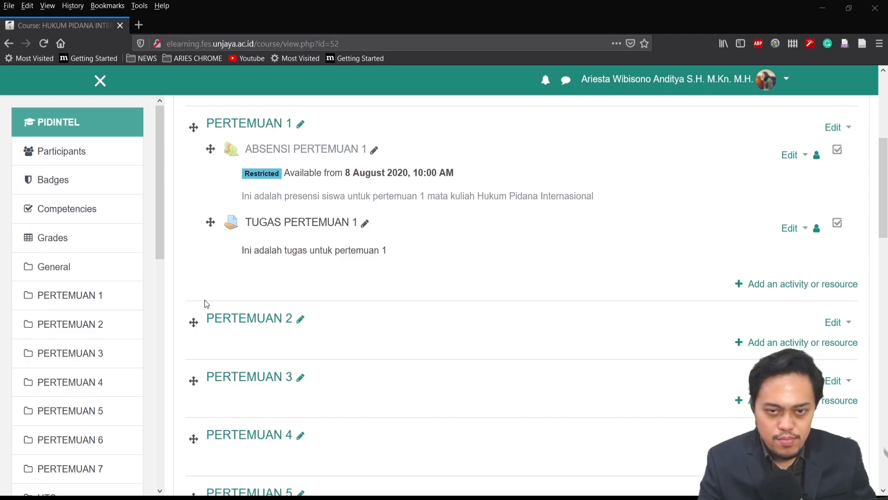
# Add a new Quiz activity to the PERTEMUAN 1 section of the course
pyautogui.click(761, 286)
pyautogui.scroll(-4, 354, 363)
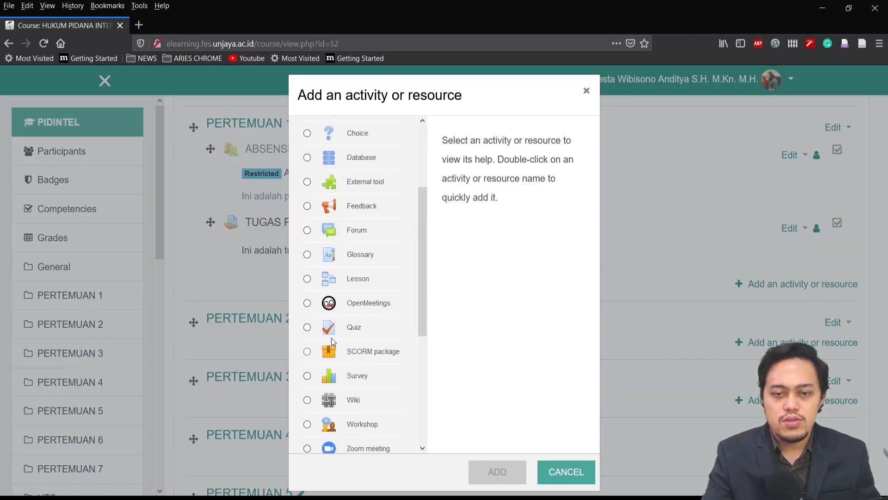
pyautogui.click(354, 326)
pyautogui.click(509, 475)
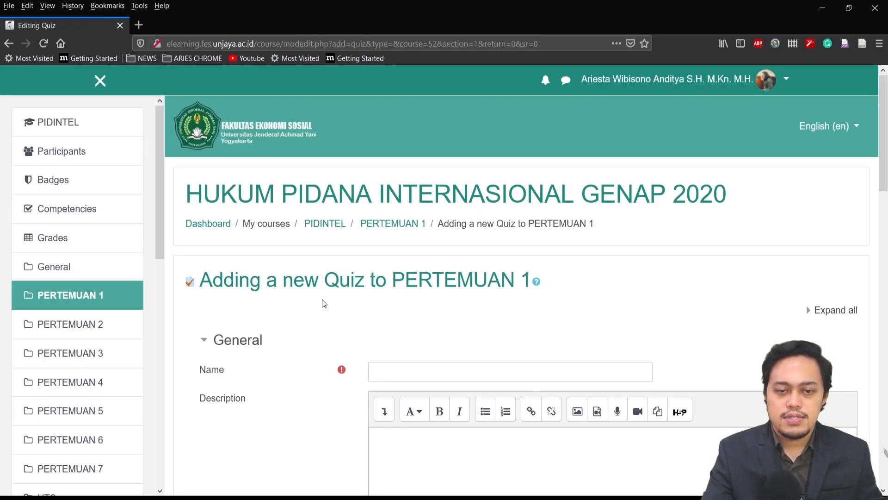
pyautogui.scroll(-5, 323, 304)
# Name the quiz "Quiz Pertemuan 1" and describe it as "Ini adalah kuis untuk pertemuan 1"
pyautogui.click(606, 247)
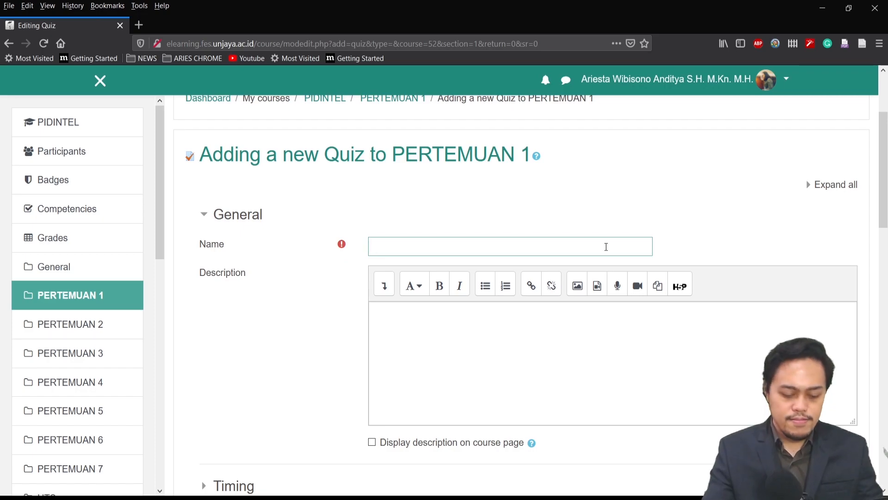
pyautogui.write('Quiz Pertemuan 1')
pyautogui.click(561, 344)
pyautogui.write('Ini adalah kuis untuk pertemuan 1')
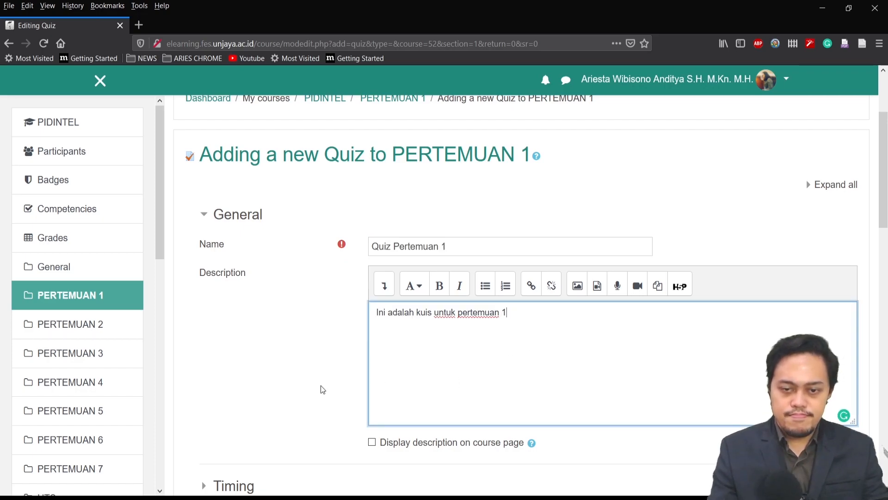
# Add a date restriction so that students can access the quiz only from 8 August 2020 at 08:00
pyautogui.scroll(-4, 342, 380)
pyautogui.click(372, 254)
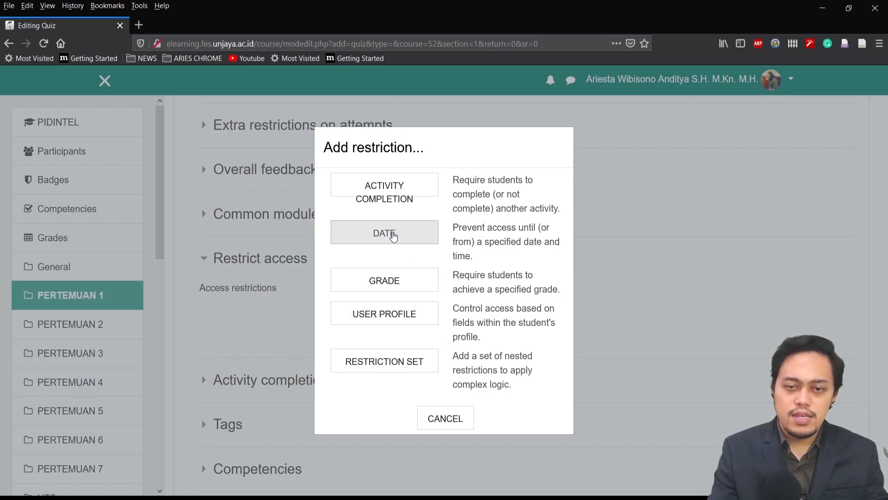
pyautogui.click(394, 233)
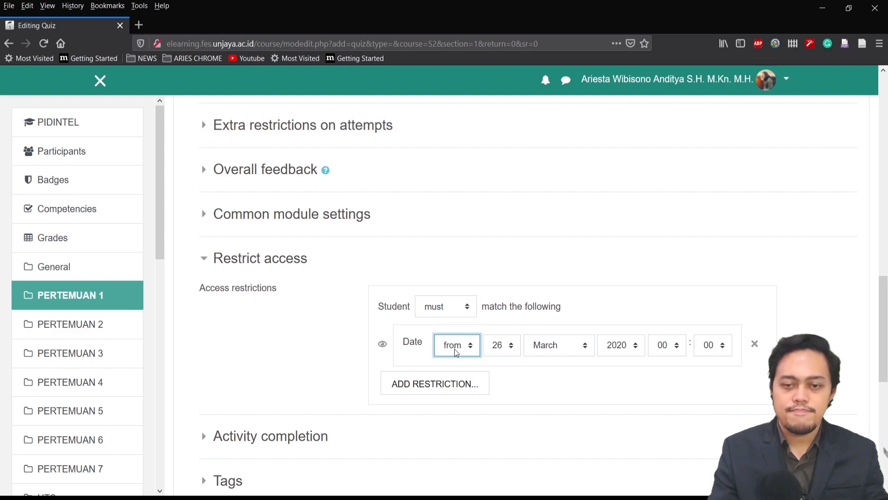
pyautogui.click(492, 346)
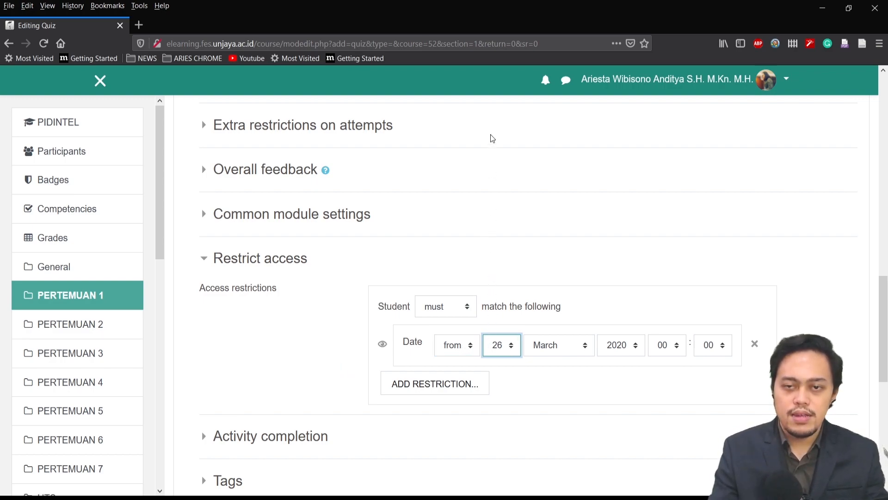
pyautogui.press('8')
pyautogui.press('Tab')
pyautogui.click(546, 268)
pyautogui.click(662, 350)
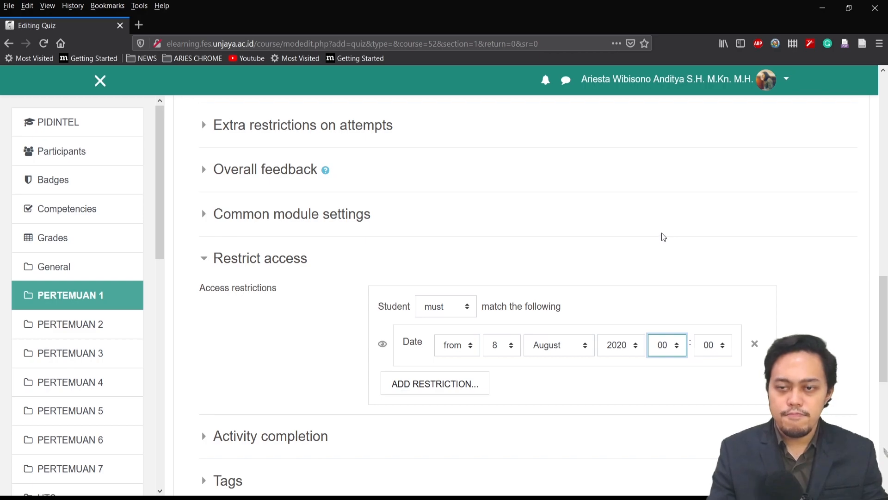
pyautogui.click(662, 200)
# Check over the quiz settings, then save and display the quiz
pyautogui.scroll(-2, 438, 353)
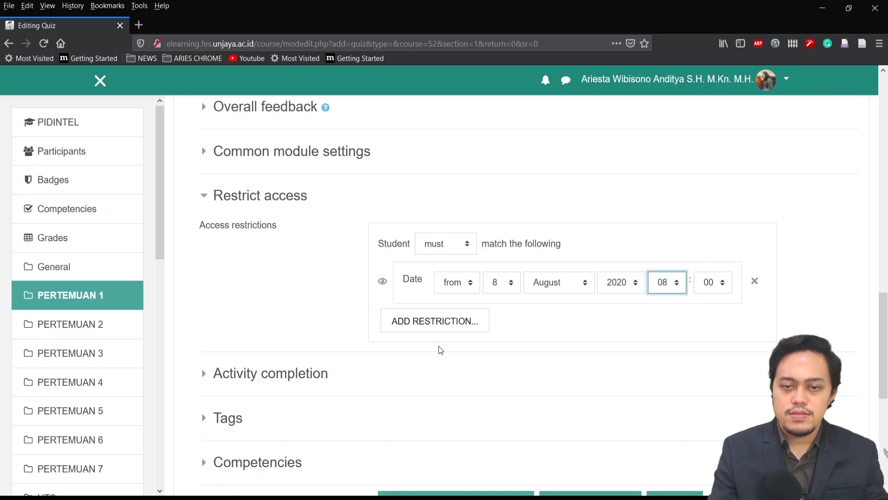
pyautogui.scroll(1, 497, 328)
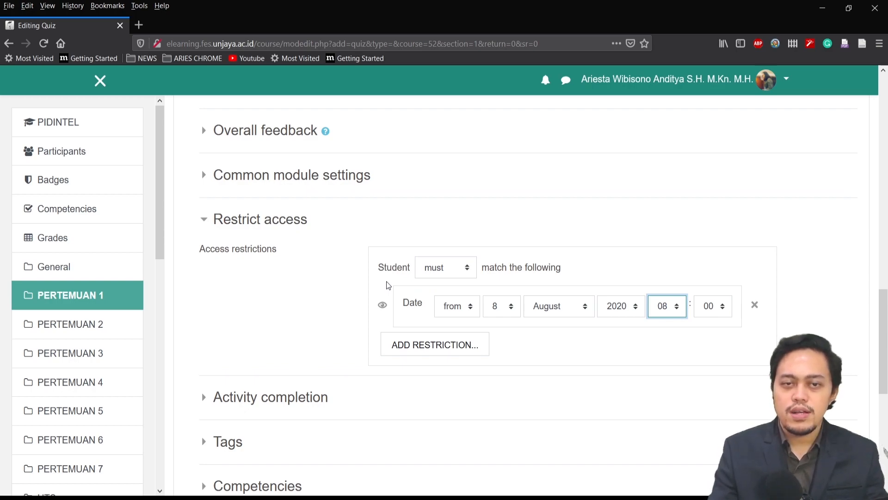
pyautogui.scroll(-1, 493, 313)
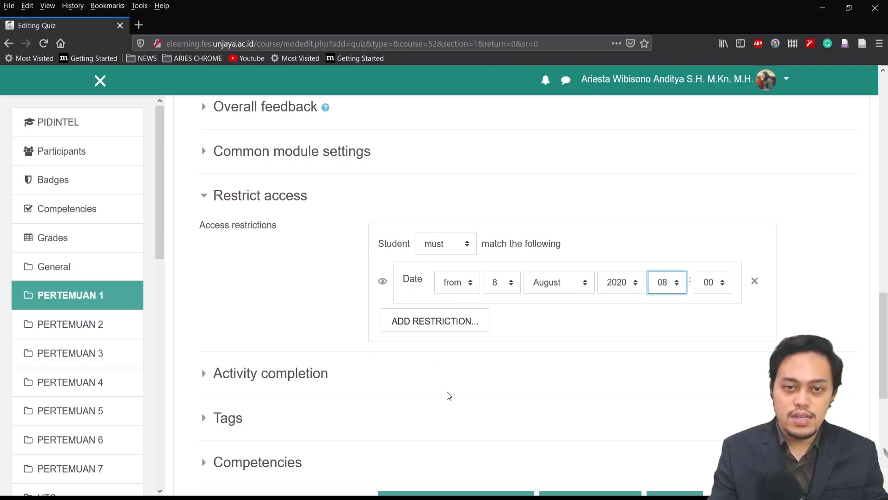
pyautogui.scroll(15, 452, 389)
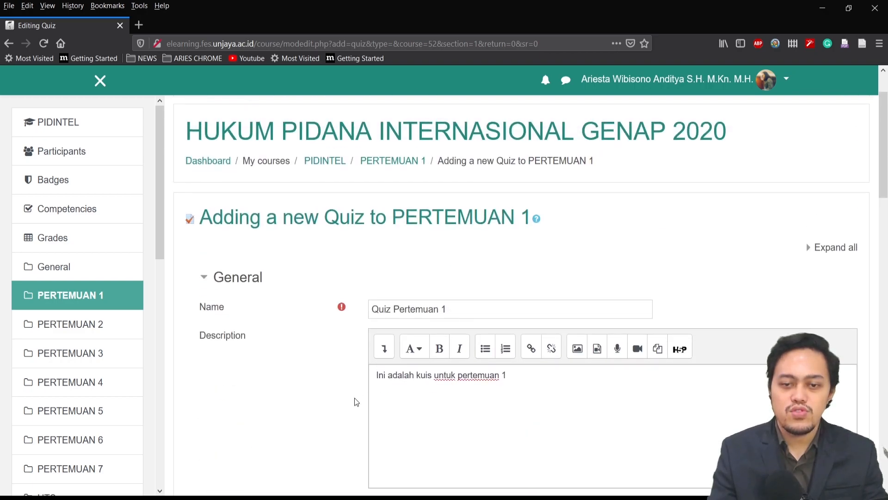
pyautogui.scroll(-6, 343, 396)
pyautogui.scroll(-8, 342, 395)
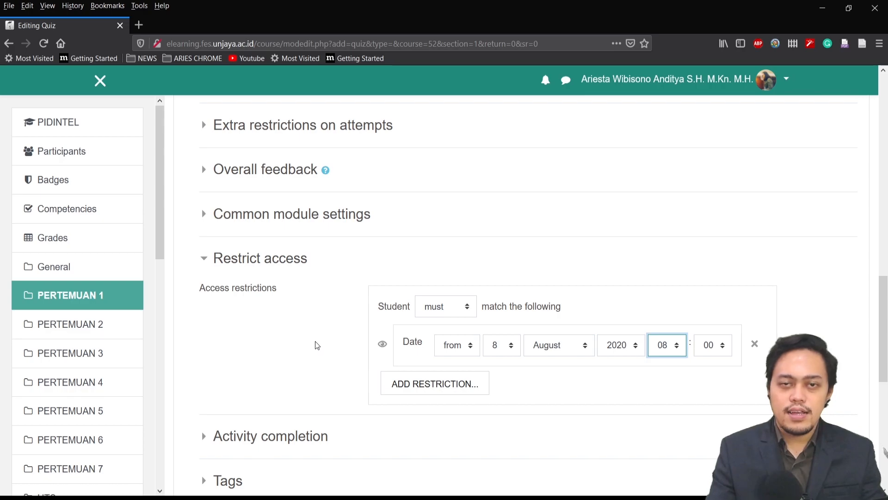
pyautogui.scroll(-3, 331, 351)
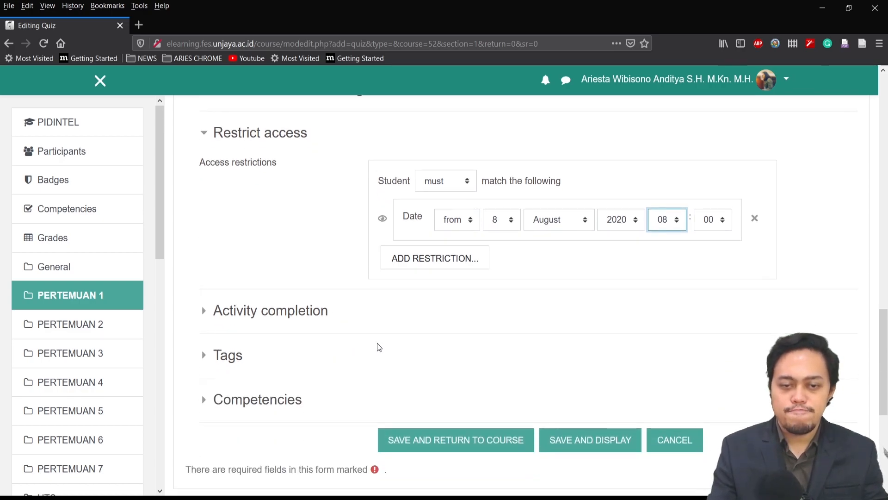
pyautogui.click(590, 445)
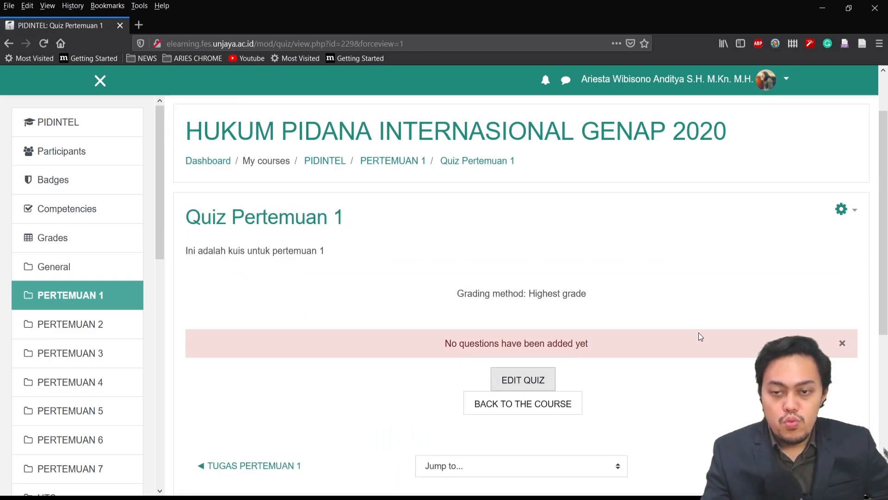
# Open Quiz Pertemuan 1 for editing and add a new Multiple choice question
pyautogui.click(536, 387)
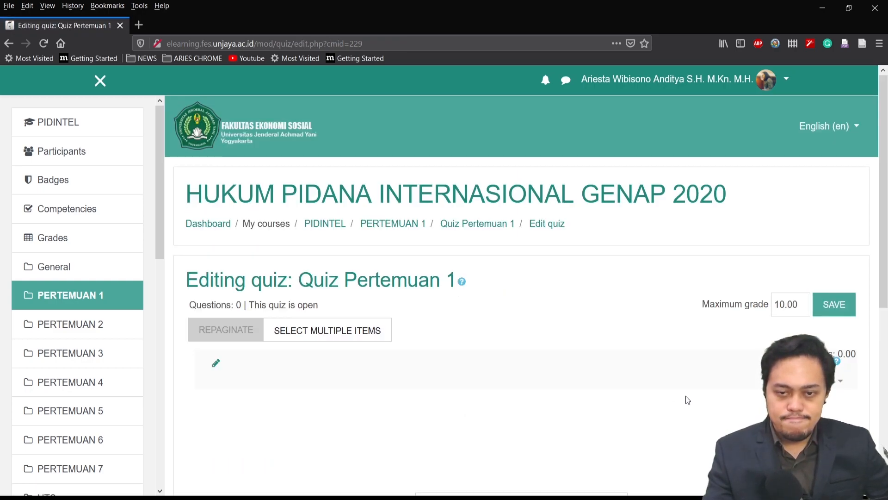
pyautogui.scroll(-1, 685, 398)
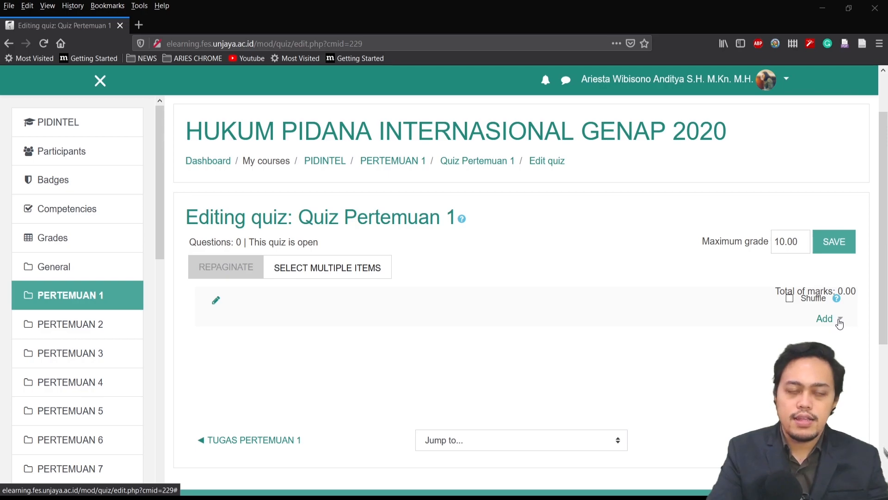
pyautogui.click(838, 320)
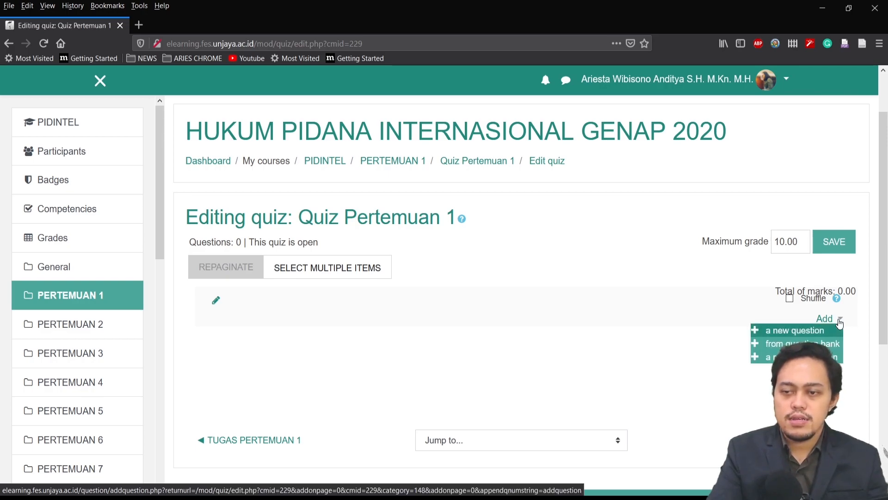
pyautogui.click(802, 331)
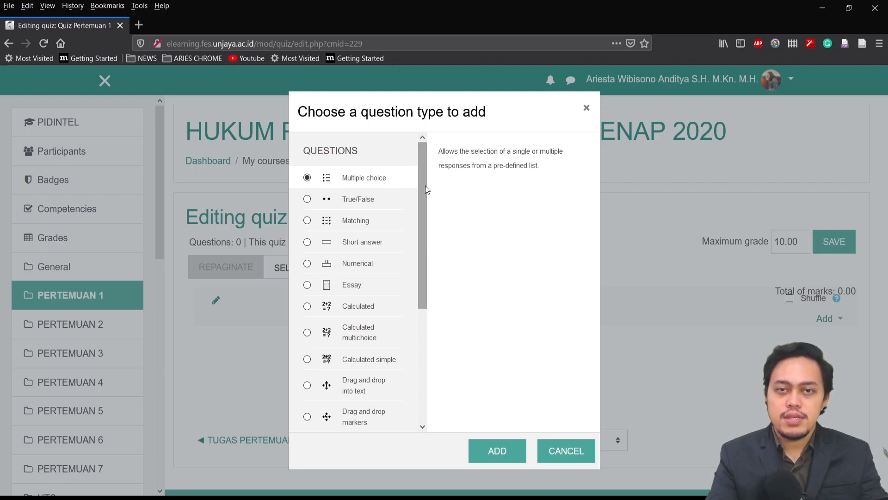
pyautogui.moveTo(424, 182); pyautogui.dragTo(386, 184)
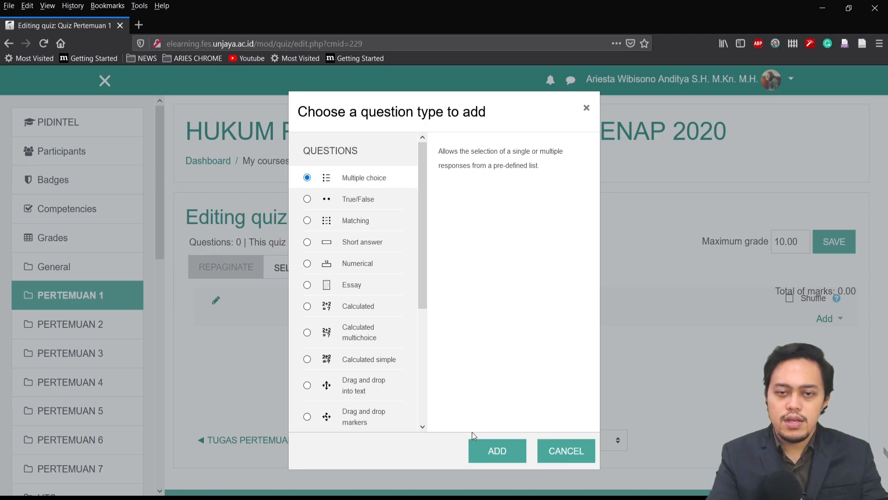
pyautogui.click(481, 454)
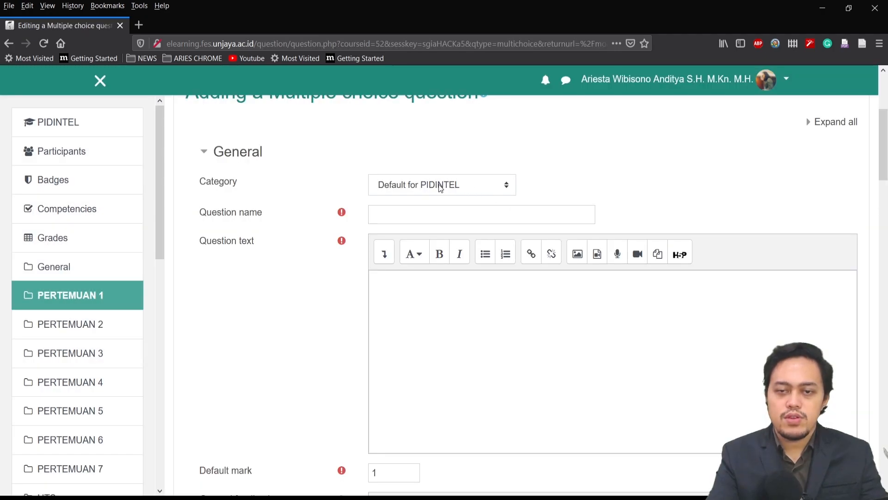
# Name the question "Pertanyaan 1", enter its text asking who may try international crimes, and set the default mark to 10
pyautogui.click(436, 212)
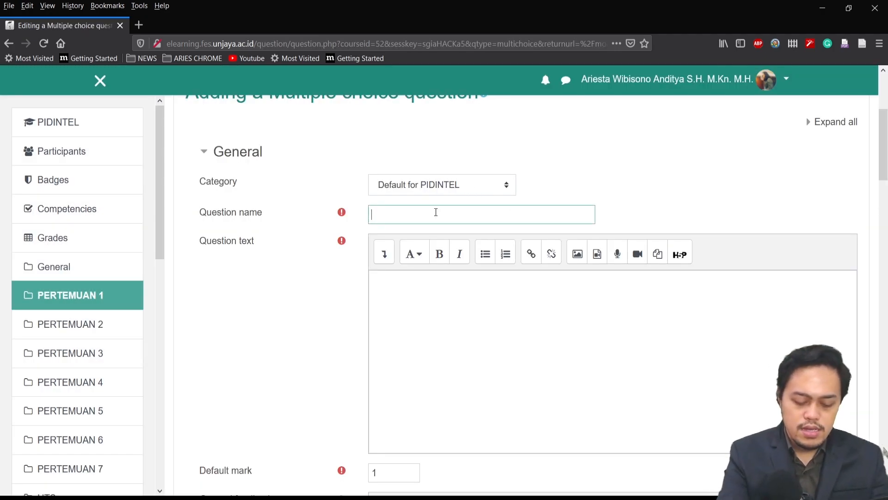
pyautogui.scroll(-5, 412, 239)
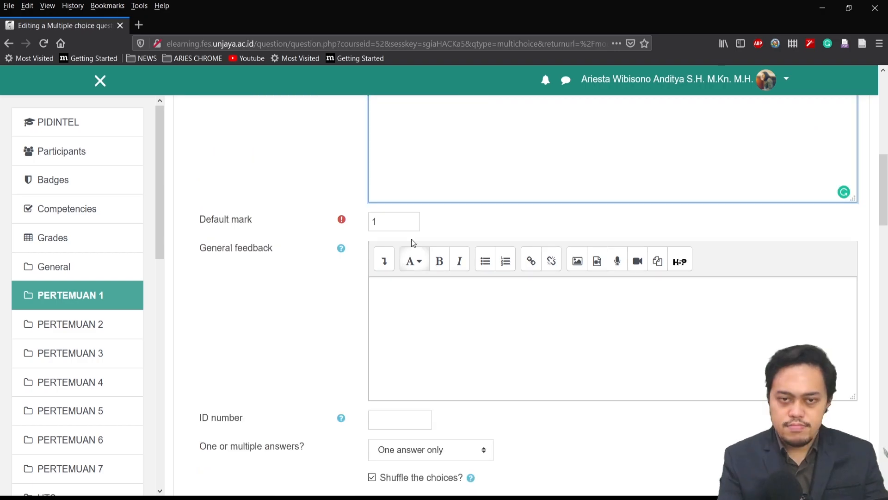
pyautogui.doubleClick(393, 219)
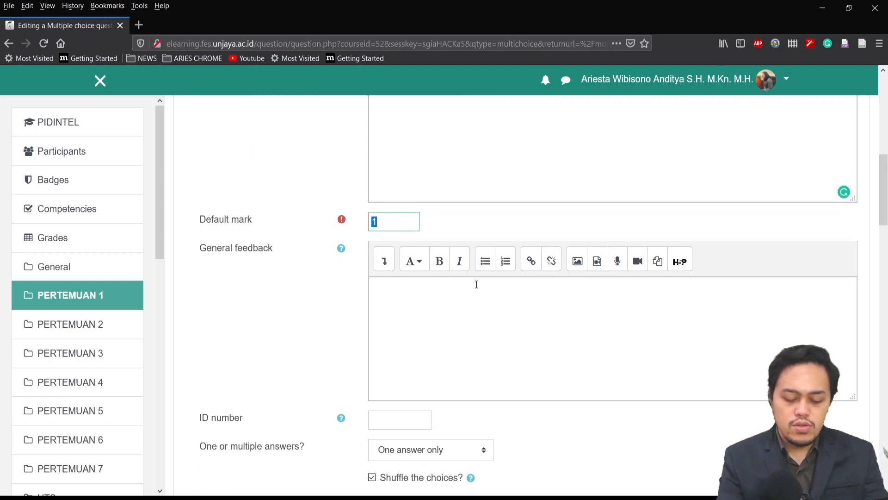
pyautogui.write('10')
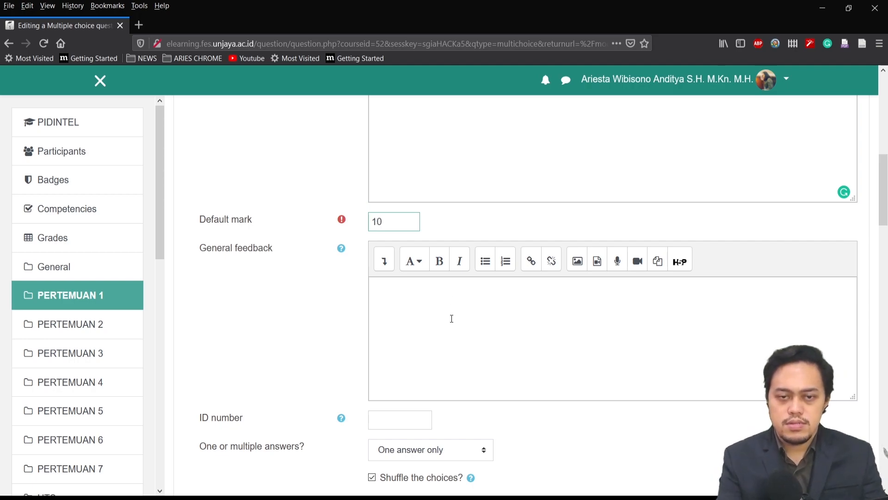
# Leave the general feedback empty and enter "Pengadilan Negeri" as choice 1 and "Mahkamah Pidana Internasional" as choice 2
pyautogui.click(451, 318)
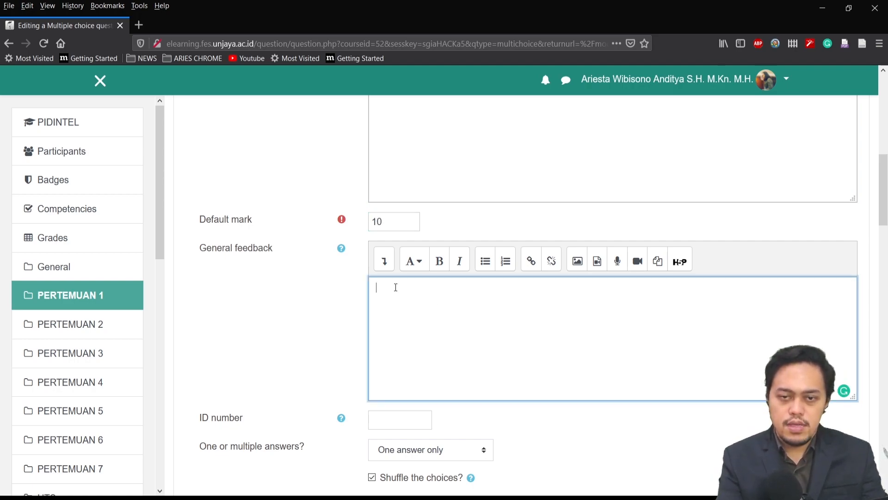
pyautogui.scroll(-3, 312, 345)
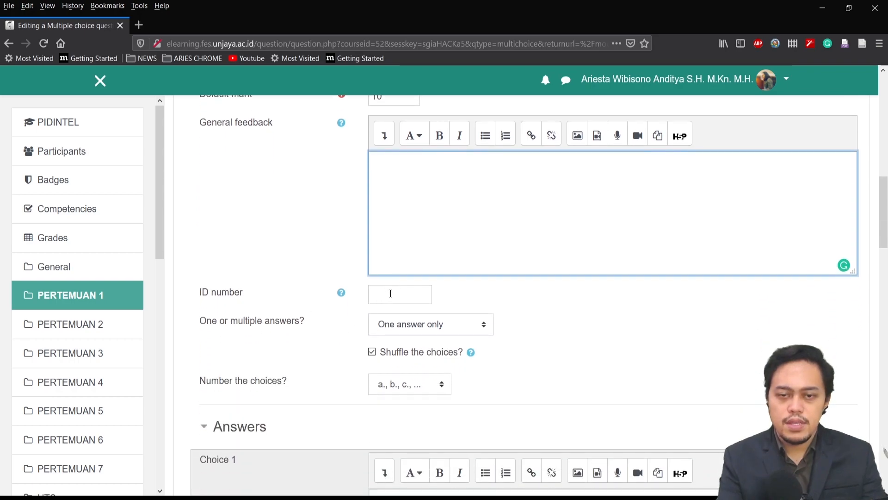
pyautogui.scroll(-2, 343, 329)
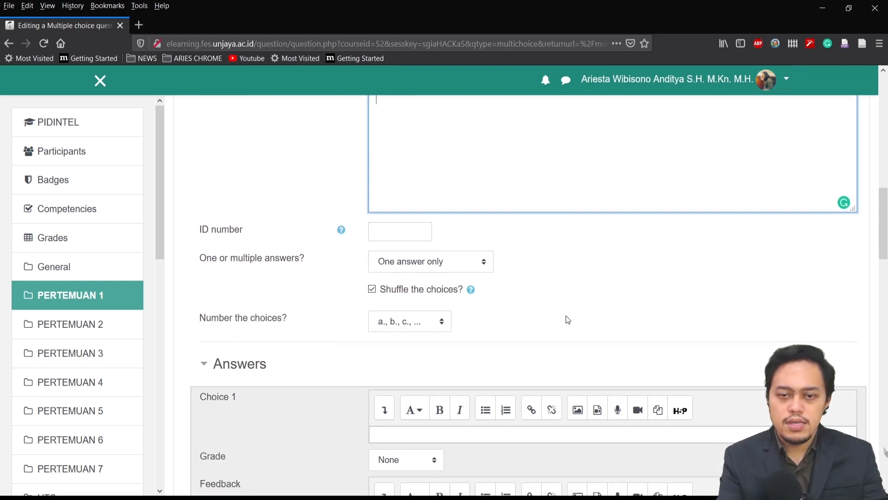
pyautogui.scroll(-3, 594, 313)
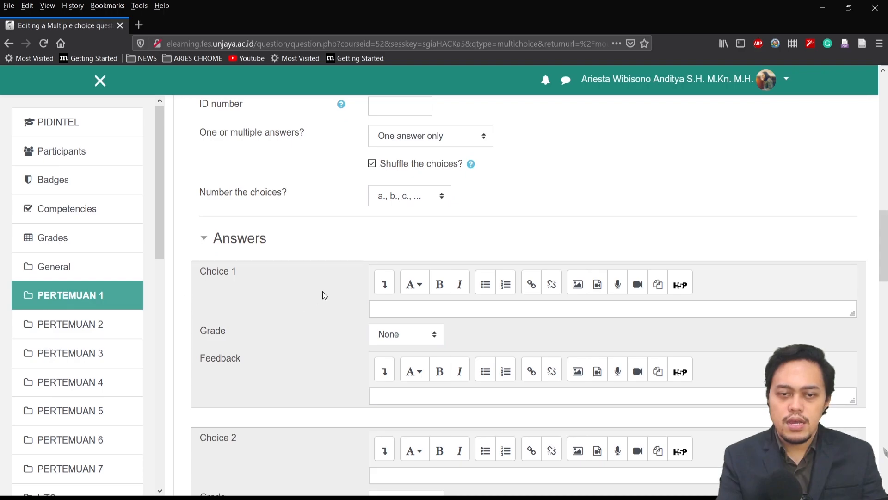
pyautogui.click(408, 307)
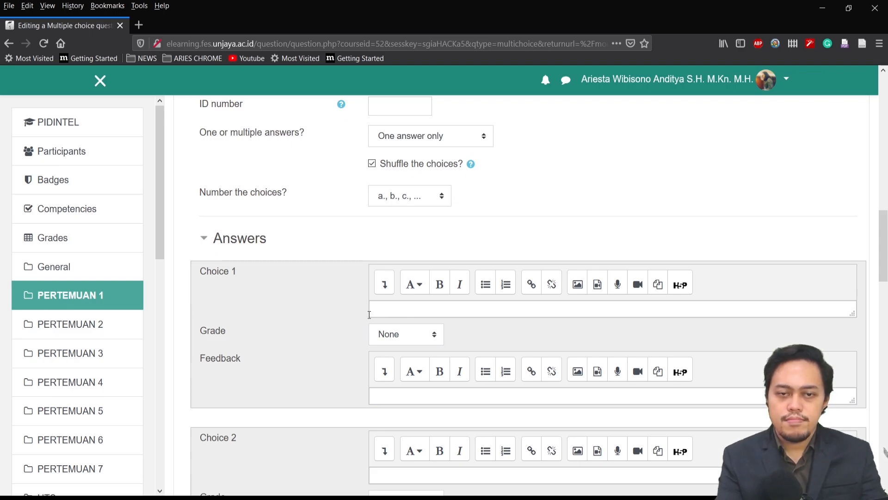
pyautogui.scroll(-6, 313, 317)
pyautogui.scroll(-12, 313, 320)
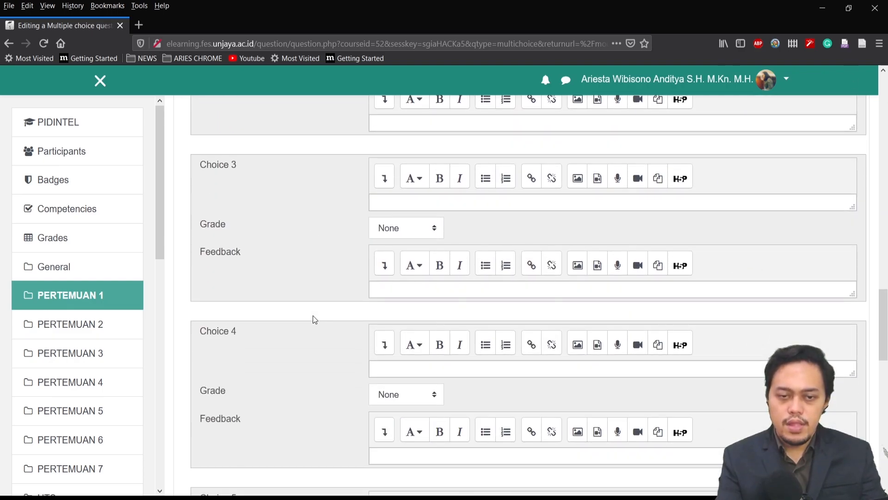
pyautogui.scroll(15, 314, 319)
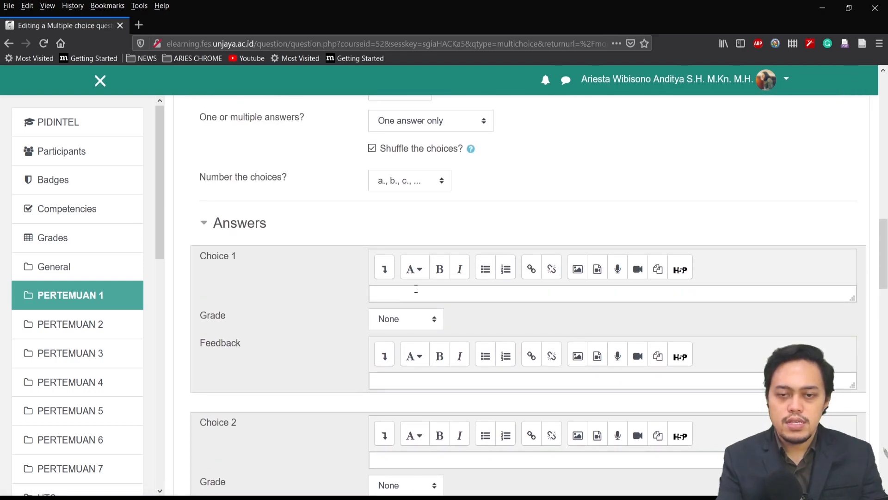
pyautogui.click(415, 290)
pyautogui.scroll(-1, 416, 291)
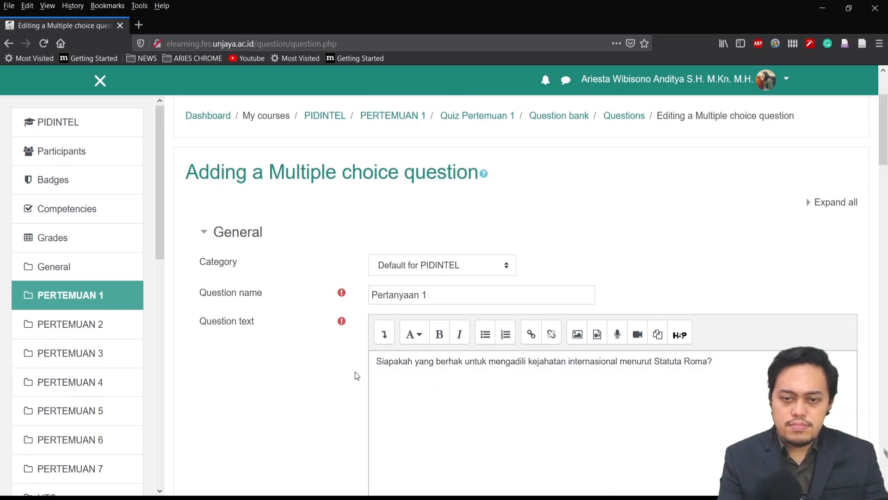
pyautogui.scroll(-8, 356, 373)
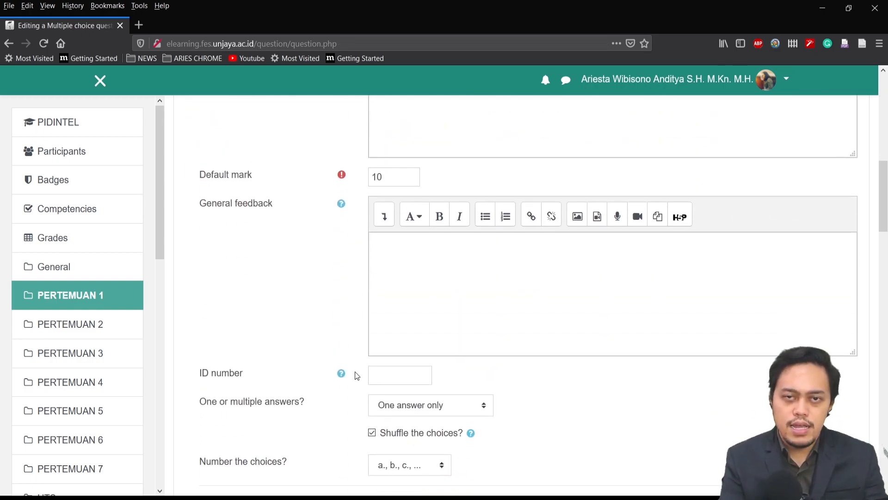
# Grade "Pengadilan Negeri" 5% and "Mahkamah Pidana Internasional" 100%, then save the question
pyautogui.scroll(-8, 357, 376)
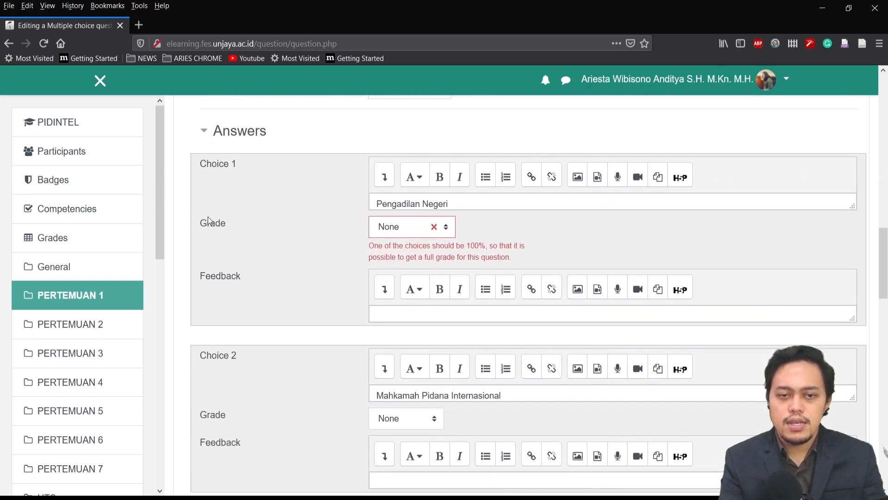
pyautogui.click(388, 230)
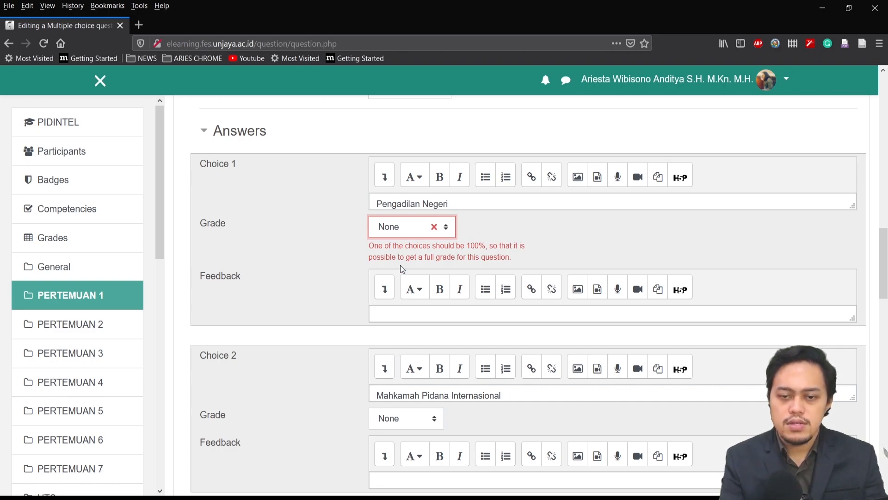
pyautogui.click(403, 419)
pyautogui.scroll(-2, 342, 310)
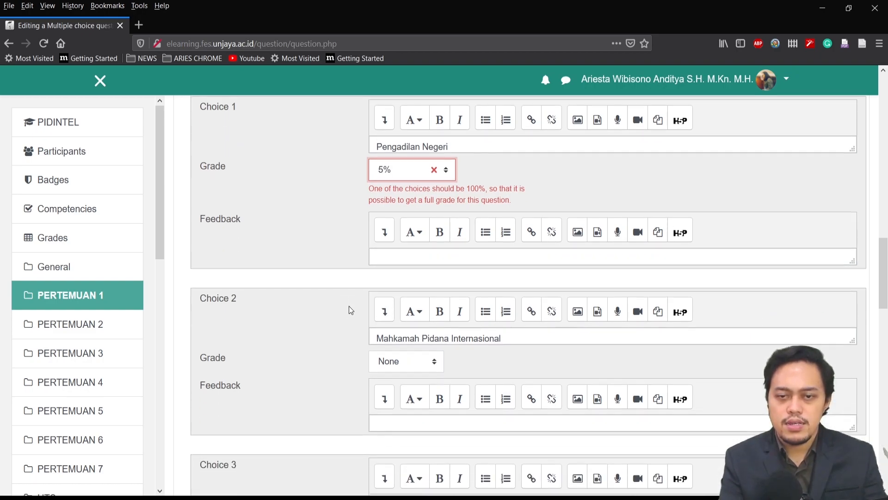
pyautogui.click(398, 355)
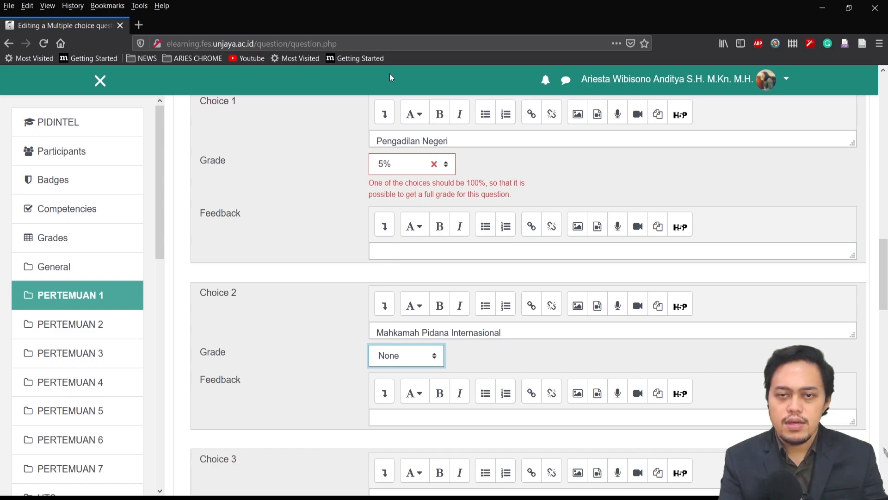
pyautogui.click(387, 87)
pyautogui.scroll(-5, 316, 354)
pyautogui.click(407, 273)
pyautogui.scroll(-10, 386, 366)
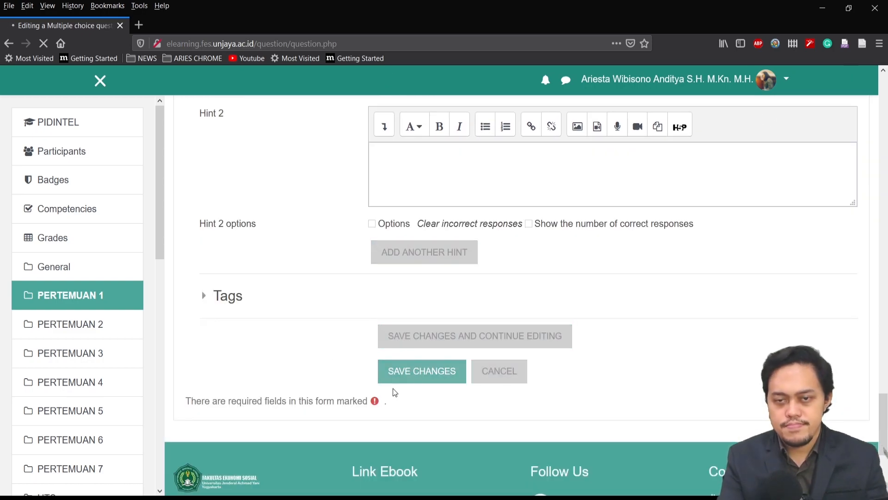
pyautogui.click(397, 371)
# Add a new True/False question to the quiz after Pertanyaan 1
pyautogui.scroll(-3, 440, 273)
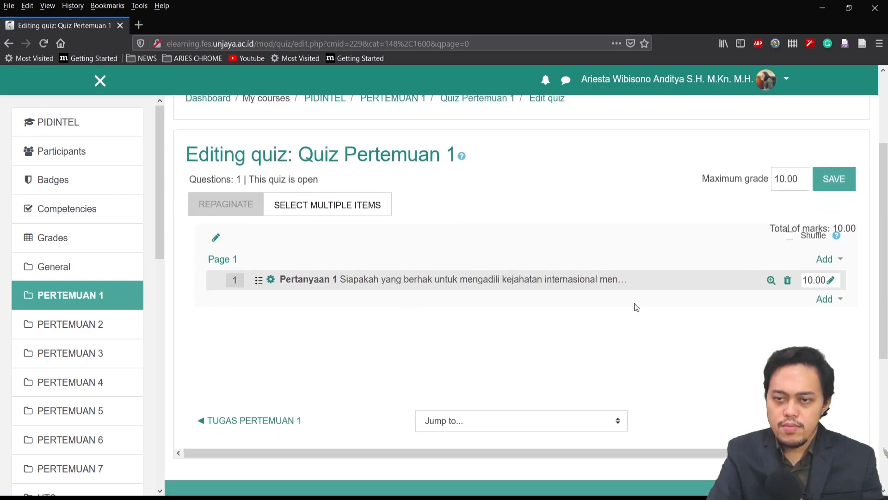
pyautogui.click(825, 300)
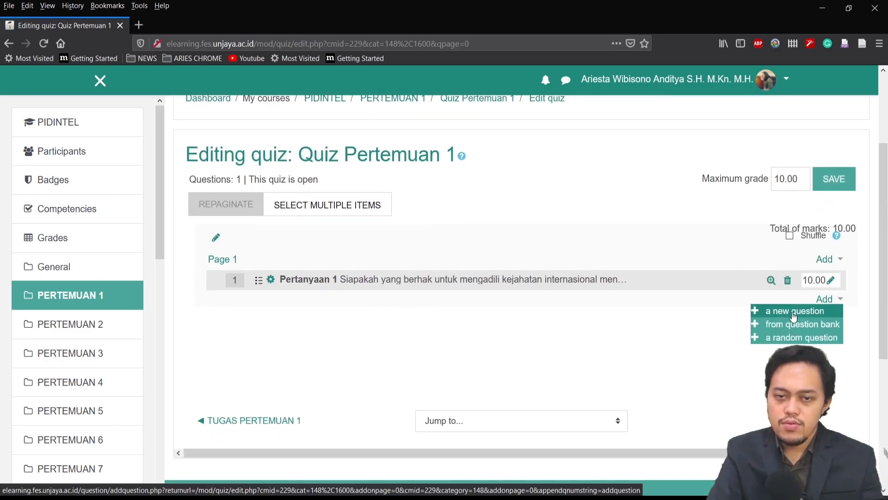
pyautogui.click(766, 313)
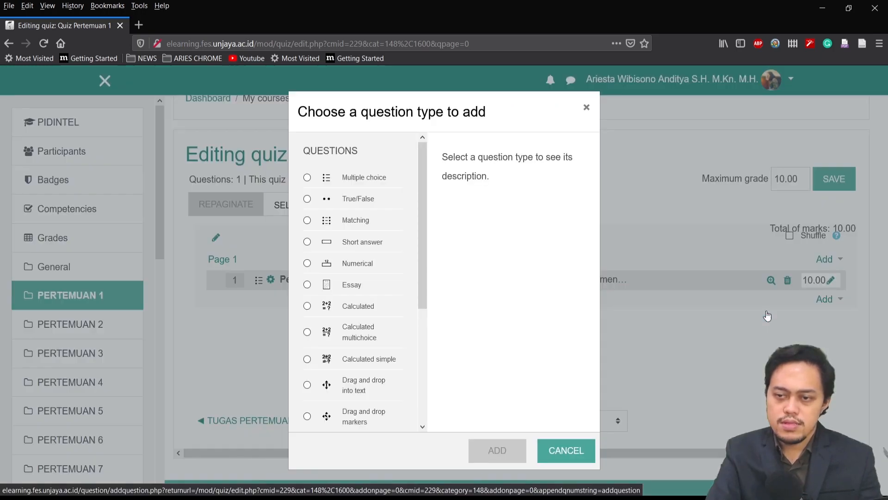
pyautogui.click(373, 200)
pyautogui.click(497, 448)
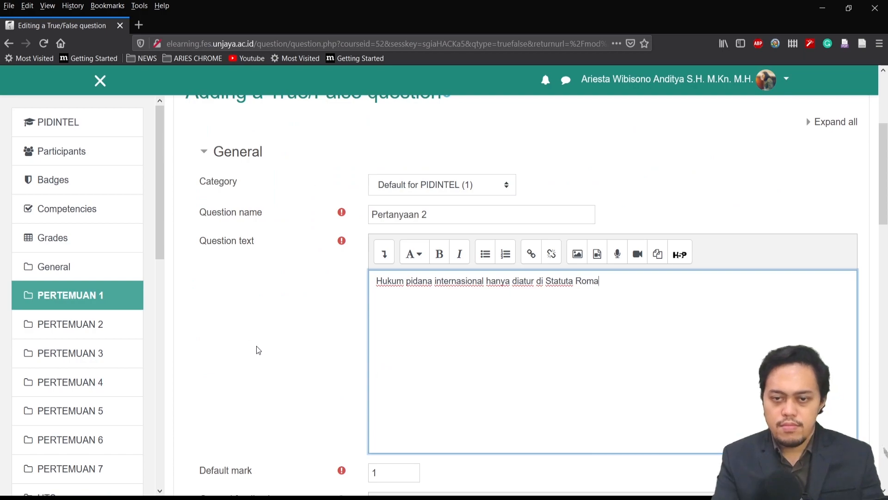
# Enter "Hukum pidana internasional hanya diatur di Statuta Roma" as the question text and set the default mark to 10
pyautogui.scroll(-3, 256, 346)
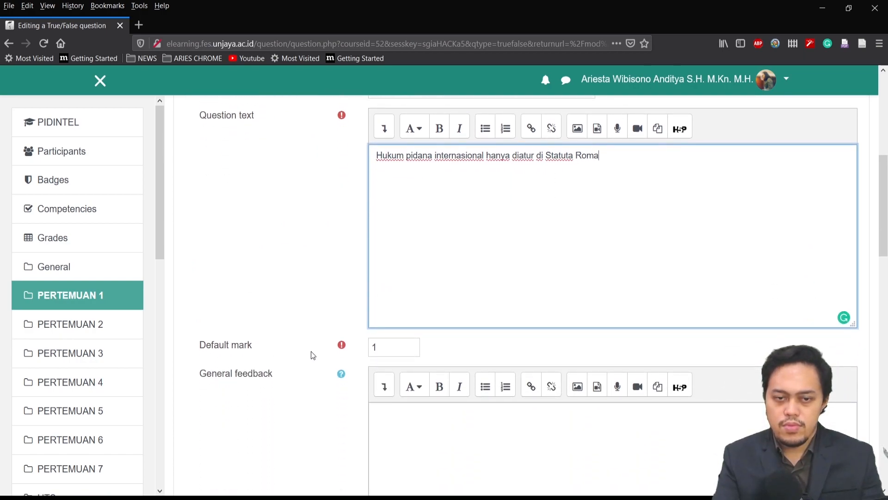
pyautogui.doubleClick(384, 350)
pyautogui.write('10')
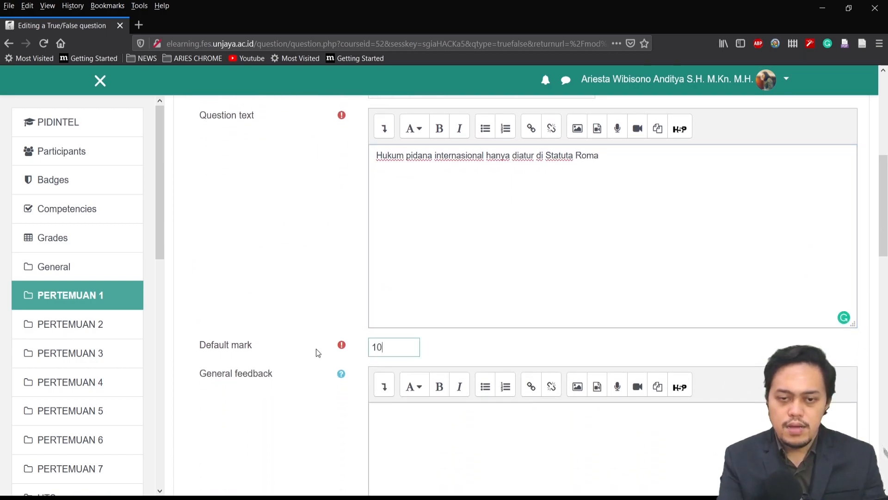
# Check the question statement and choose False as its correct answer
pyautogui.scroll(-8, 307, 357)
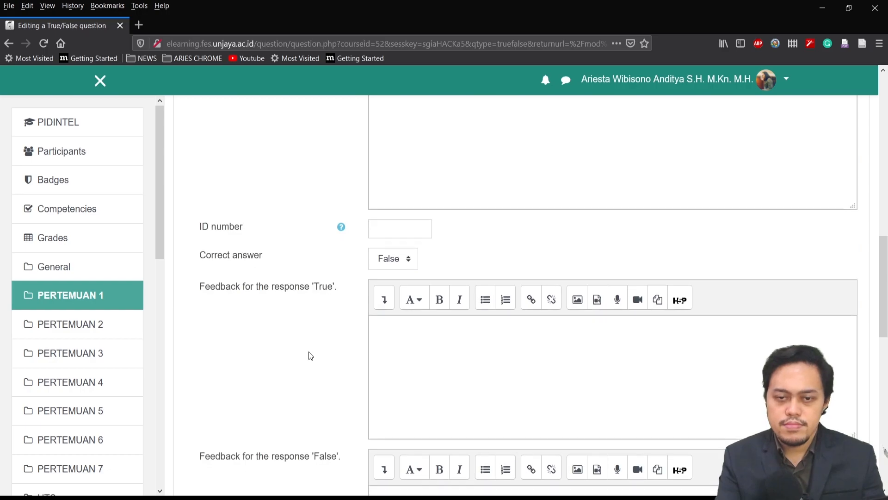
pyautogui.click(401, 202)
pyautogui.scroll(8, 273, 376)
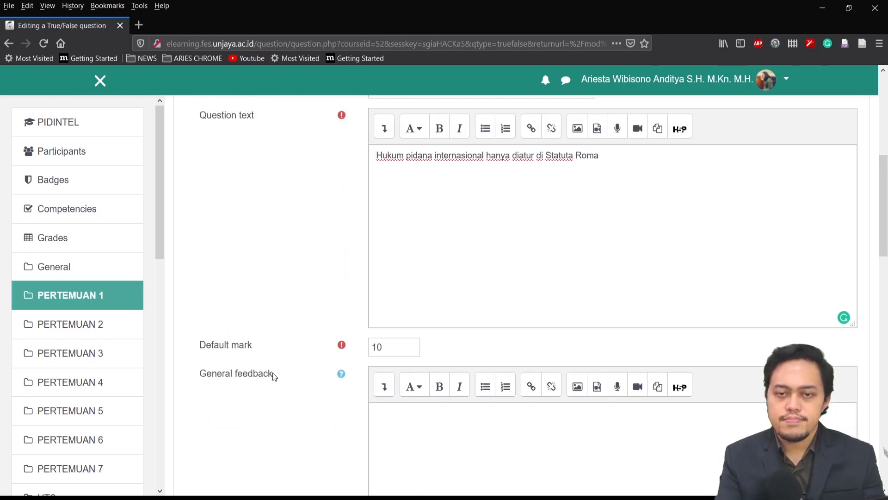
pyautogui.scroll(-7, 301, 242)
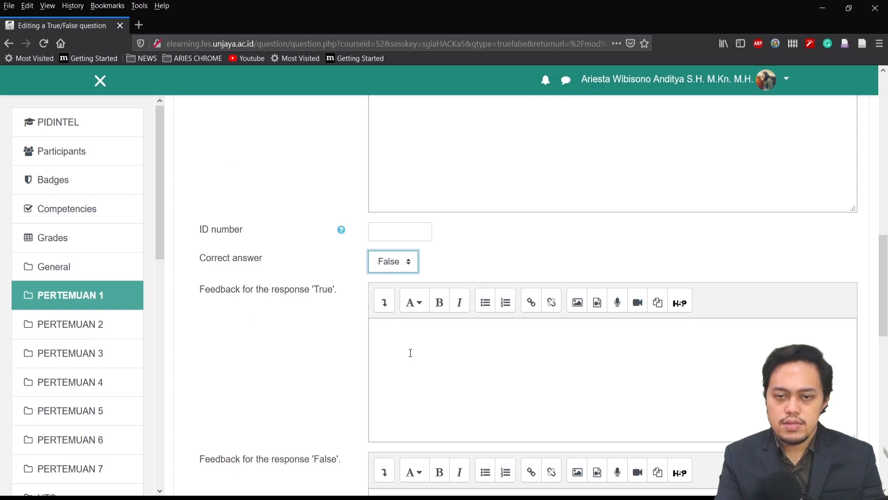
# Enter "Maaf anda kurang membaca" as the feedback for the response 'True'
pyautogui.scroll(-1, 410, 353)
pyautogui.click(411, 303)
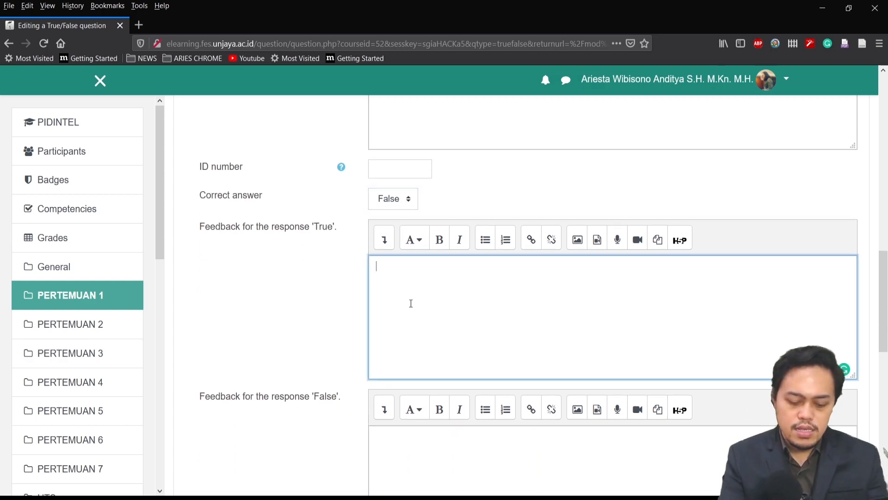
pyautogui.write('Maaf')
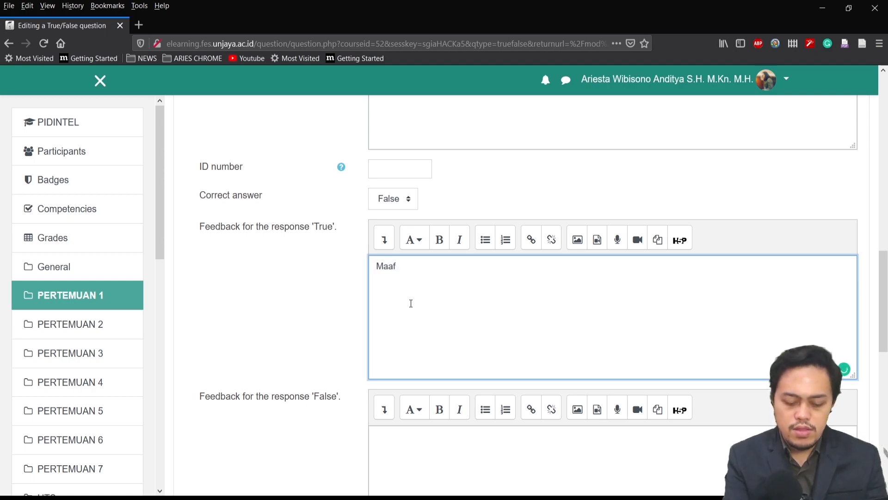
pyautogui.write(' anda kura')
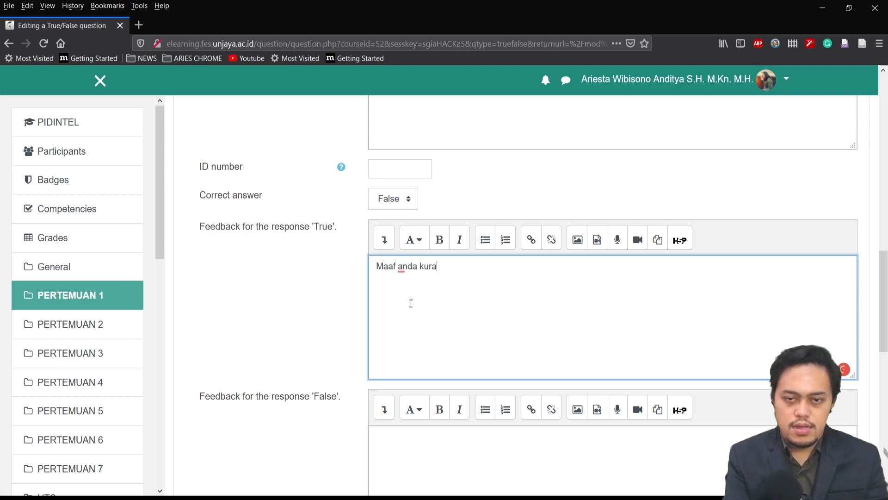
pyautogui.write('ng membaca')
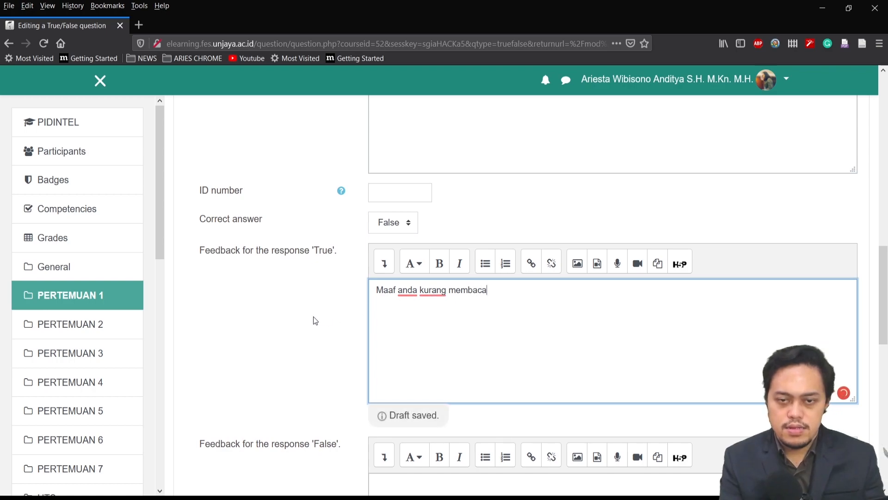
# Set the 'False' feedback to "Hukum pidana internasional dapat diatur di undang-undang setiap negara, Statuta Roma hanya menghimbau" and save the question
pyautogui.scroll(-3, 319, 321)
pyautogui.click(451, 311)
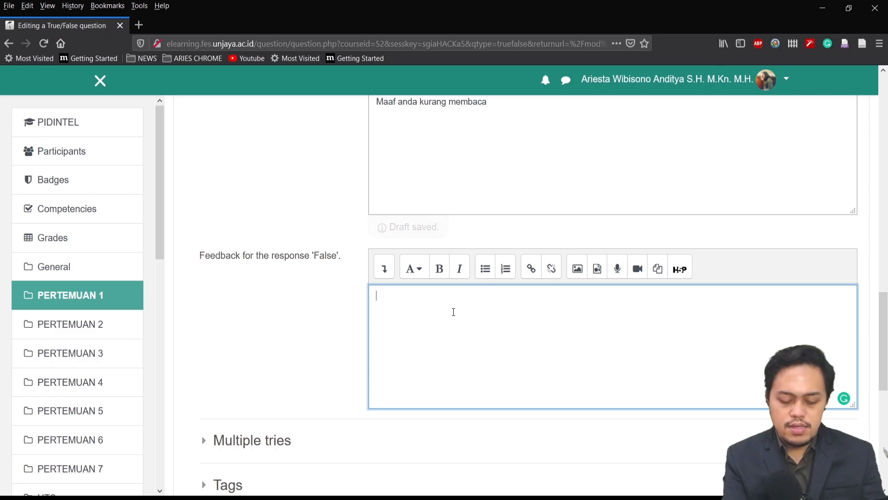
pyautogui.write('Ben')
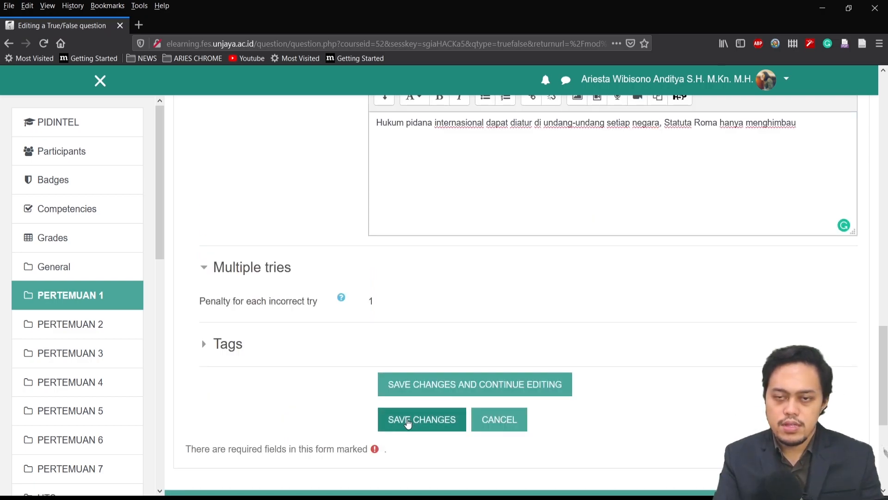
pyautogui.click(408, 422)
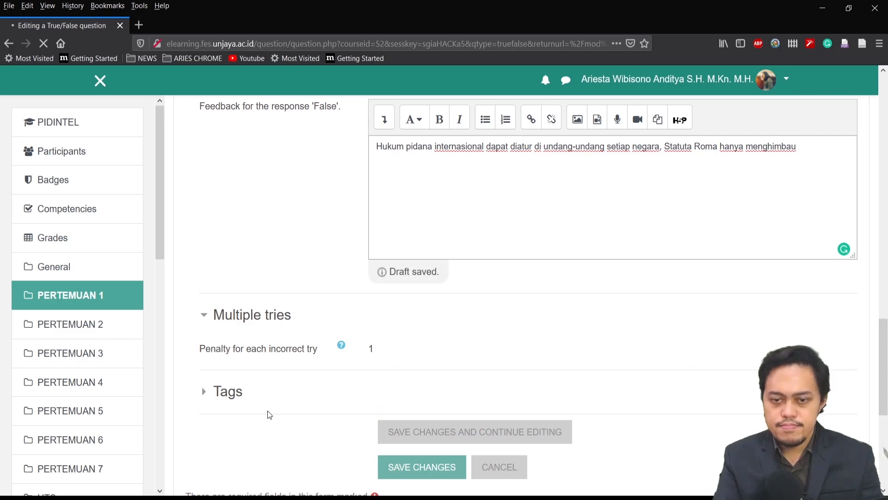
# Add a new Short answer question to the quiz after Pertanyaan 2
pyautogui.scroll(-3, 873, 326)
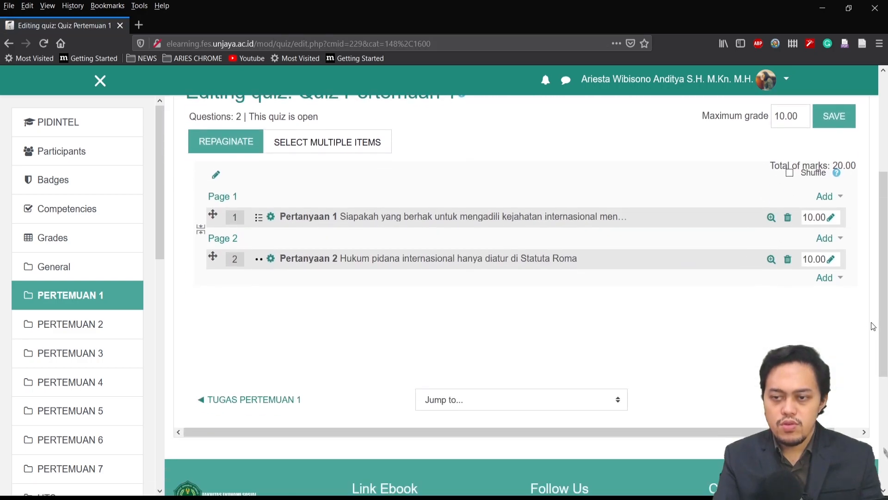
pyautogui.click(839, 279)
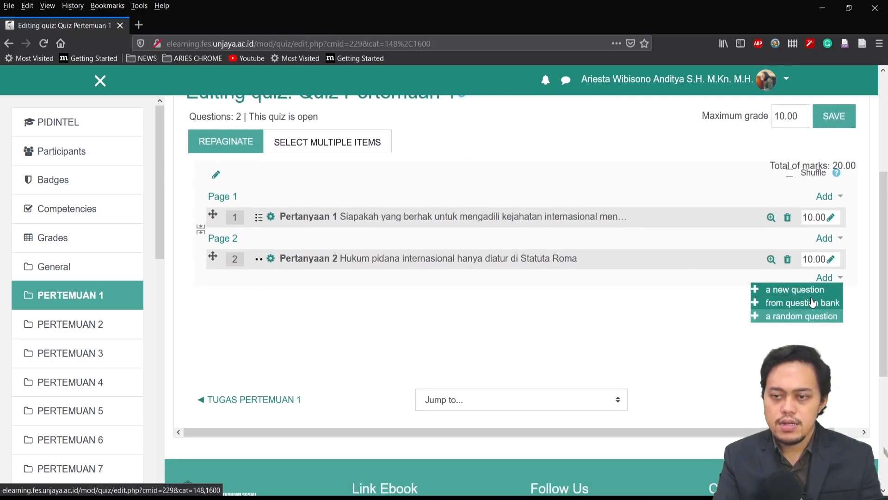
pyautogui.click(795, 290)
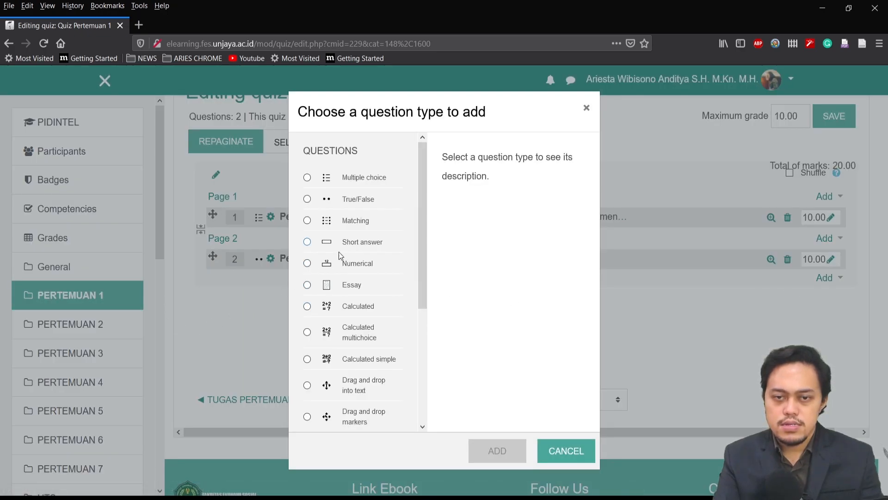
pyautogui.click(307, 242)
pyautogui.click(497, 449)
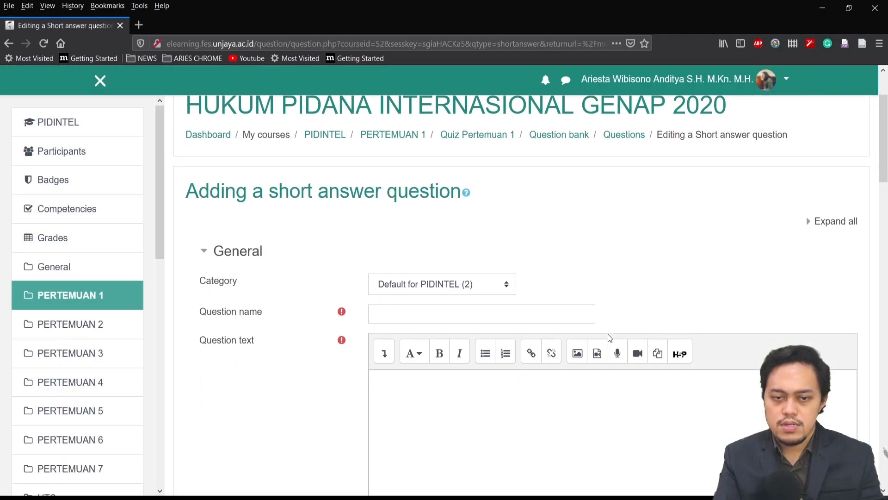
# Name the question "Pertanyaan 3" and enter text beginning "Definisi hukum pidana internasional adalah gabungan dari definisi hukum pidana nasional dan hukum"
pyautogui.scroll(-1, 610, 337)
pyautogui.click(478, 281)
pyautogui.write('Pertanyaan 3')
pyautogui.press('Tab')
pyautogui.click(462, 347)
pyautogui.write('Definisi hukum p')
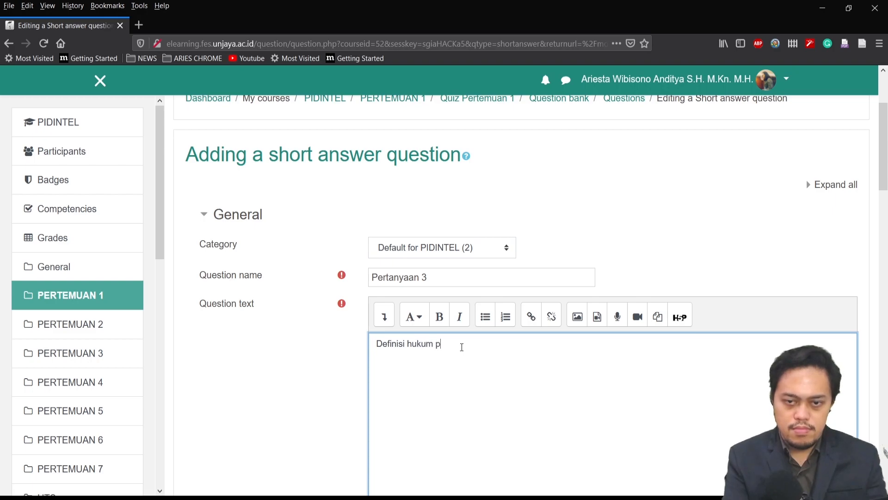
pyautogui.write('idana intern')
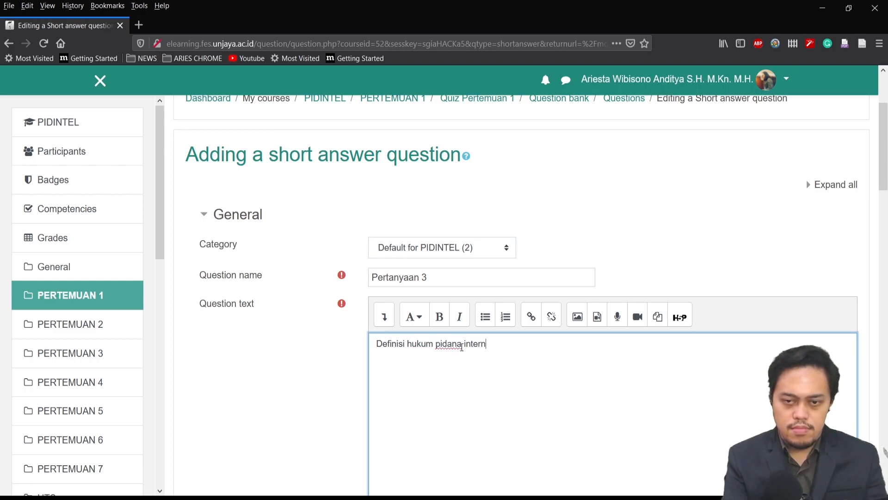
pyautogui.write('asional adalah')
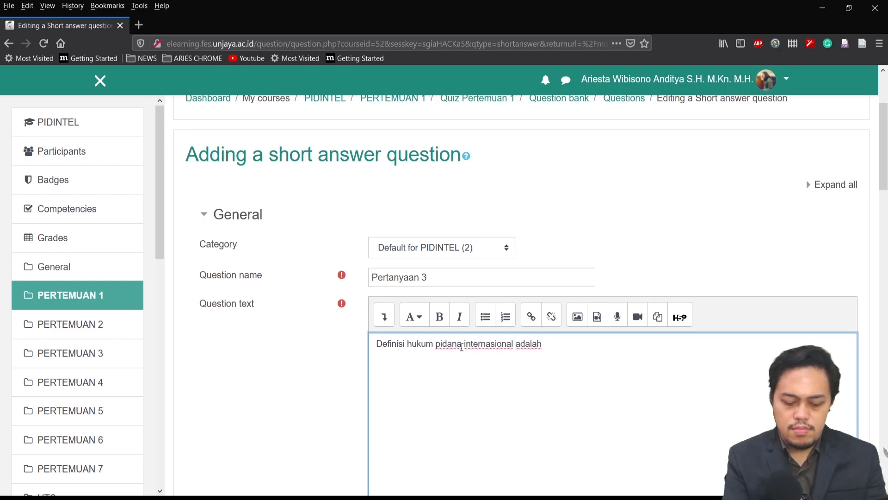
pyautogui.write(' gabungan dari d')
pyautogui.write('efinisi hukum pi')
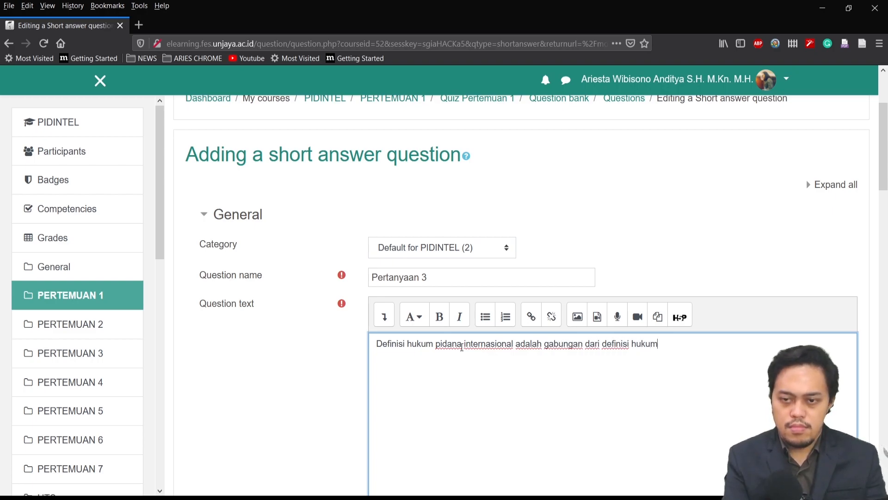
pyautogui.write('dana nasional dan hukum in')
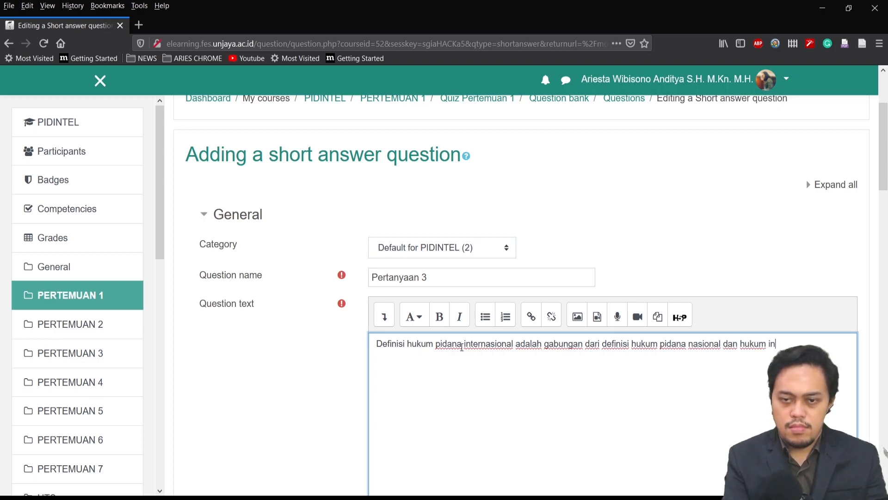
# Enter "Volcan" as Answer 1 of the short answer question and grade it 5%
pyautogui.scroll(-12, 462, 346)
pyautogui.scroll(1, 386, 263)
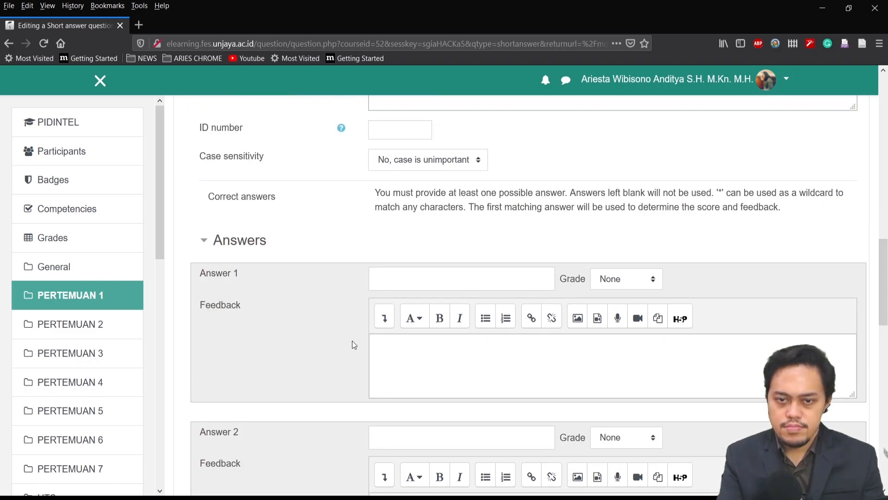
pyautogui.scroll(-3, 335, 353)
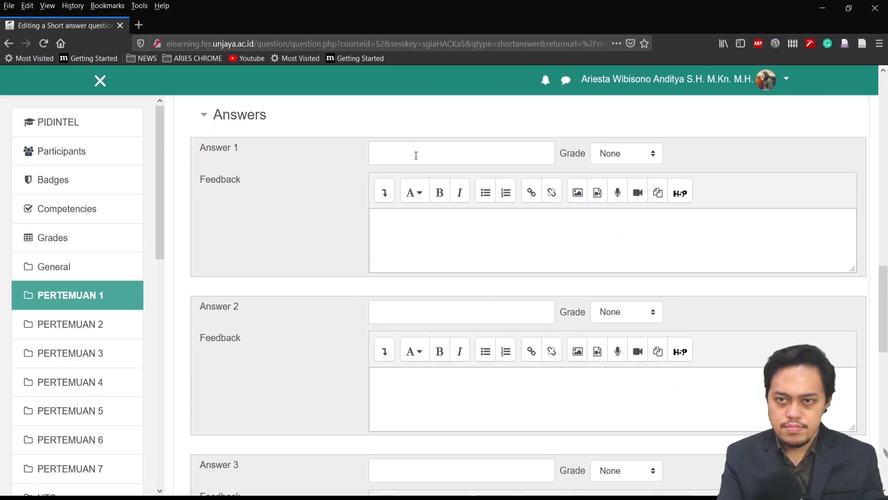
pyautogui.click(416, 155)
pyautogui.scroll(-1, 416, 160)
pyautogui.write('Volcan')
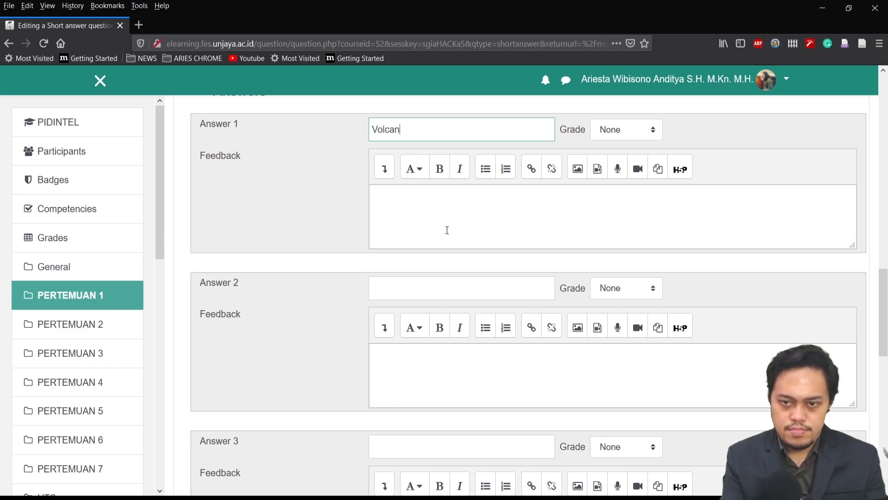
pyautogui.press('Tab')
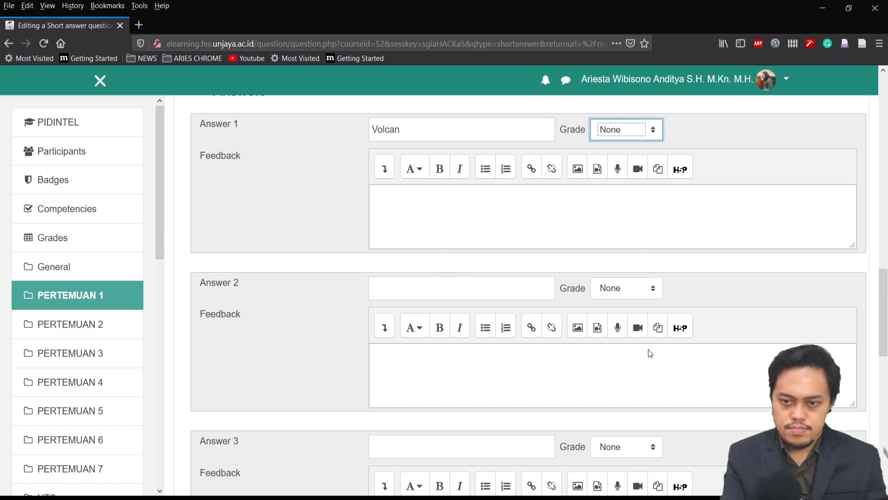
pyautogui.click(614, 453)
# Enter "Bassiouni" as Answer 2 and grade it 100%
pyautogui.click(430, 292)
pyautogui.write('Bassioun')
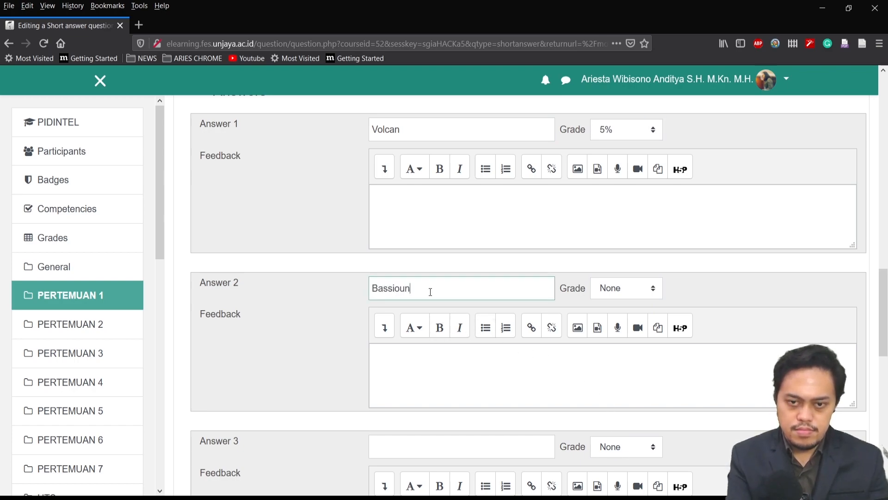
pyautogui.write('i')
pyautogui.click(631, 292)
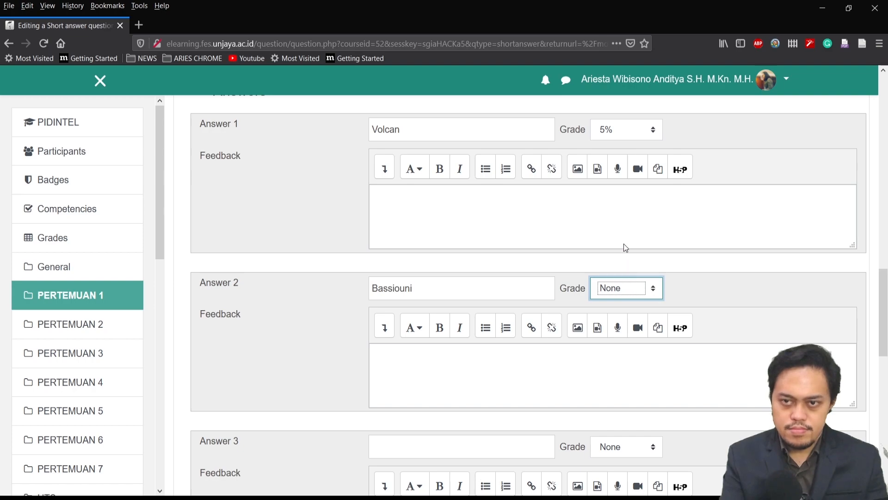
pyautogui.click(629, 94)
# Enter "Brachydios" as Answer 3 and grade it 5%
pyautogui.click(426, 447)
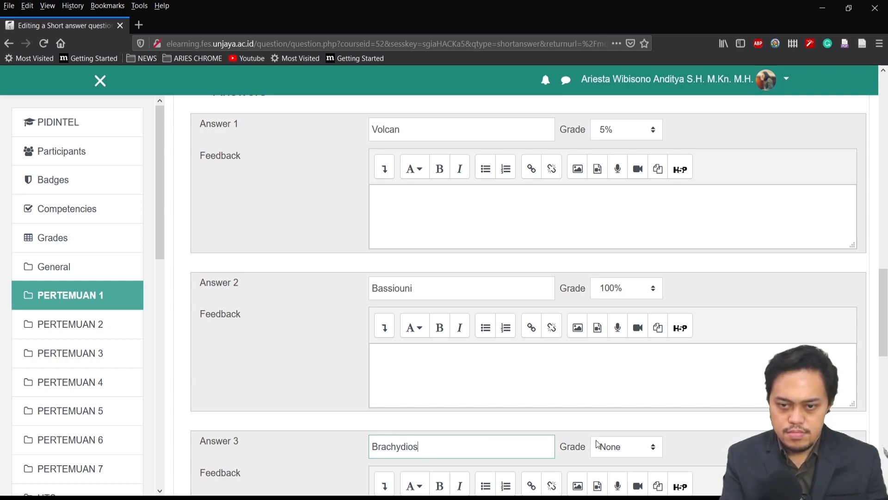
pyautogui.click(652, 448)
pyautogui.click(619, 424)
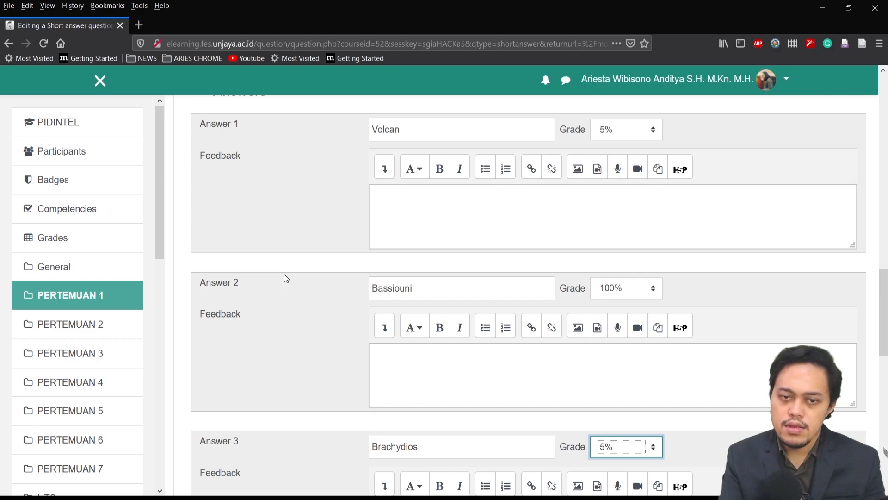
# Check the multiple tries settings of the short answer question and save it to the quiz
pyautogui.scroll(-10, 283, 279)
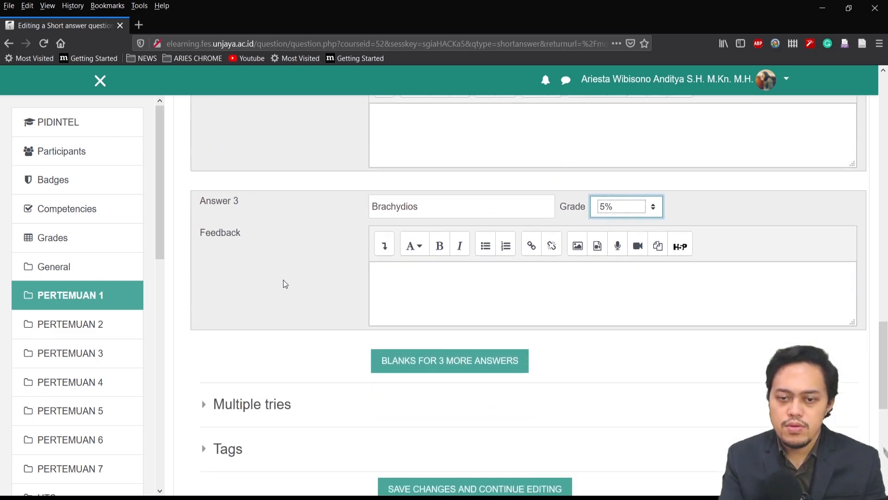
pyautogui.click(223, 273)
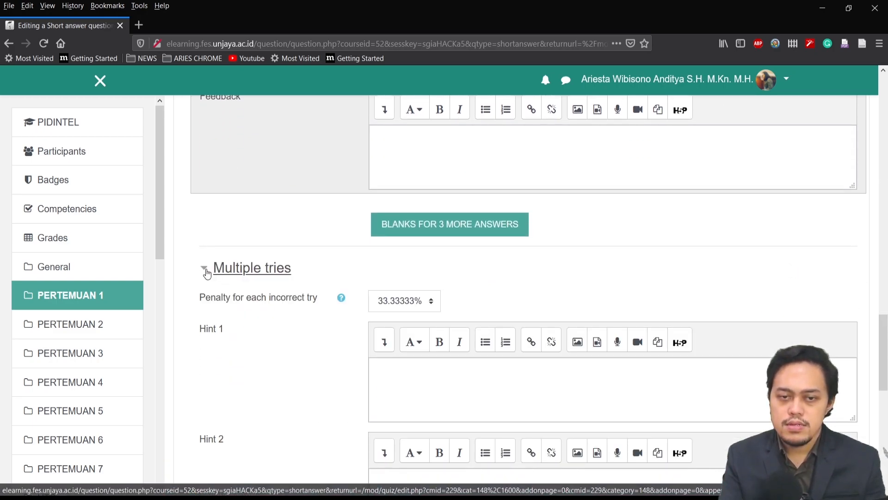
pyautogui.scroll(-8, 303, 310)
pyautogui.click(405, 300)
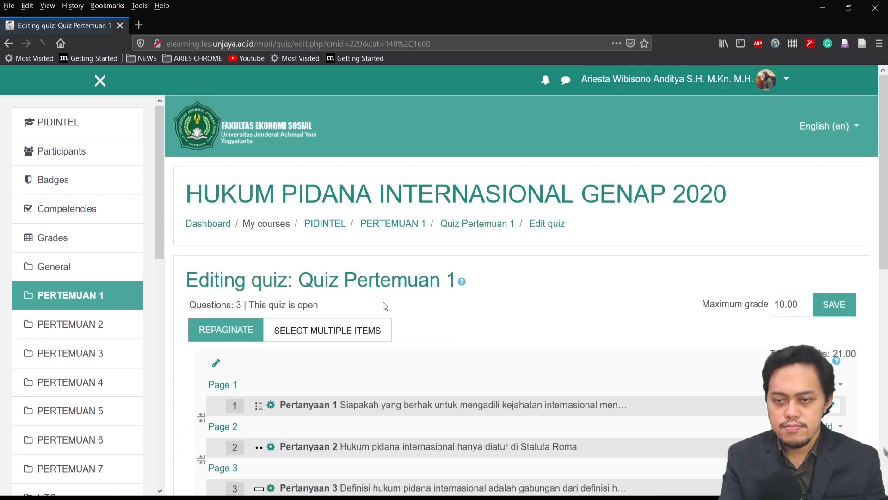
# Add a new Essay question to the quiz after Pertanyaan 3
pyautogui.scroll(-5, 794, 297)
pyautogui.click(824, 259)
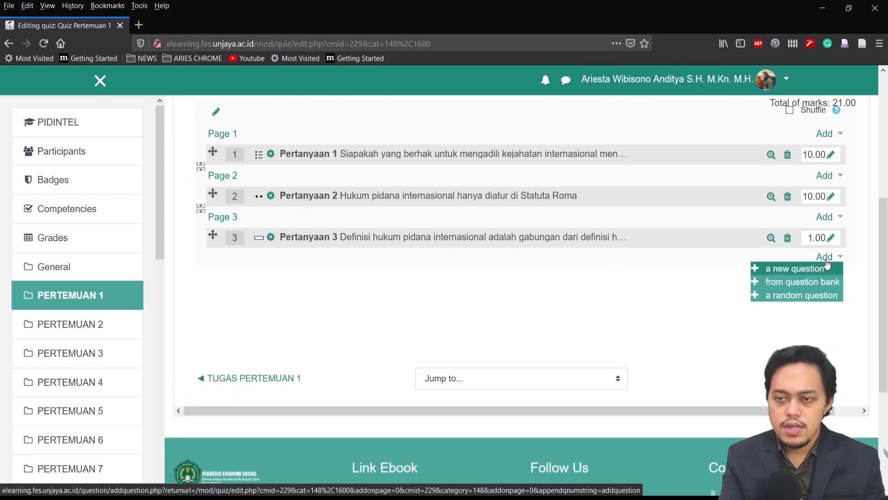
pyautogui.click(788, 268)
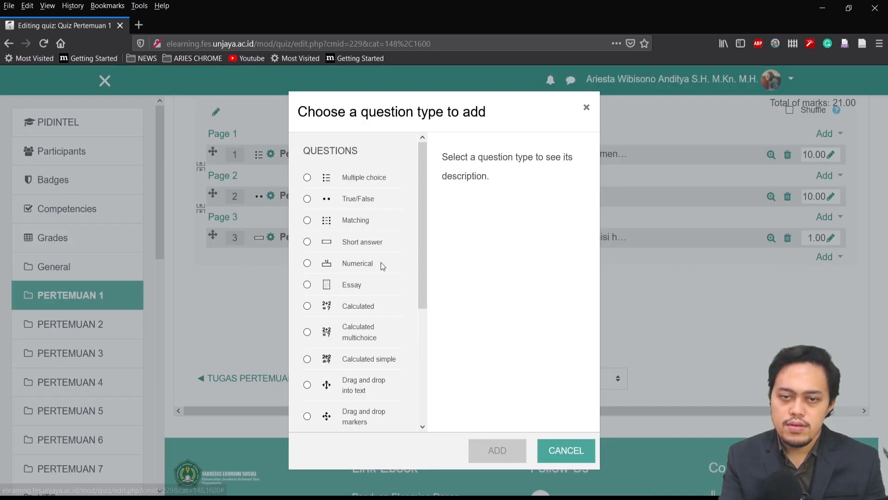
pyautogui.click(356, 285)
pyautogui.click(483, 450)
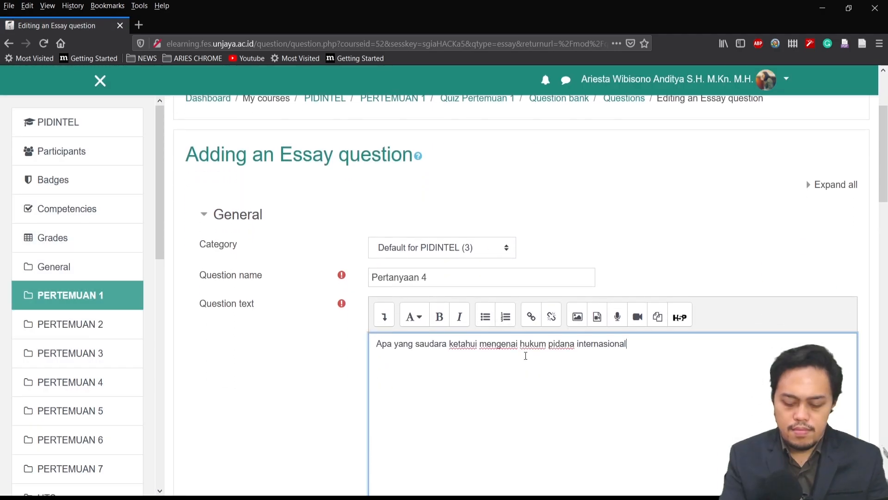
# Name the essay question "Pertanyaan 4" and enter "Apa yang saudara ketahui mengenai hukum pidana internasional?" as its question text
pyautogui.write('?')
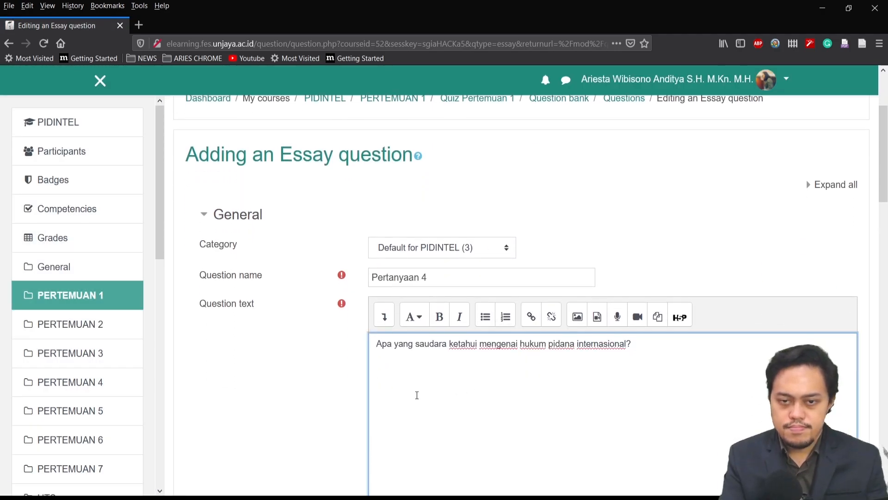
# Set the essay response's input box size to 5 lines and check the remaining response and grader options
pyautogui.scroll(-5, 308, 383)
pyautogui.scroll(-7, 307, 383)
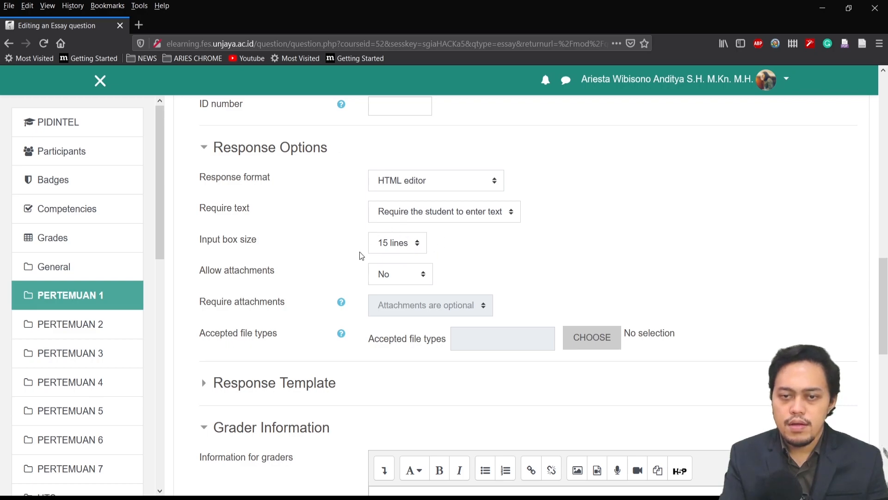
pyautogui.click(417, 245)
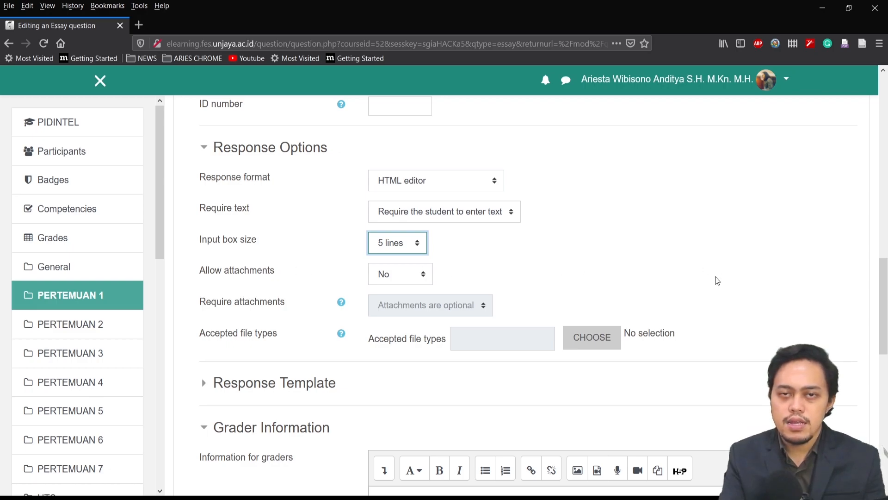
pyautogui.scroll(-3, 742, 274)
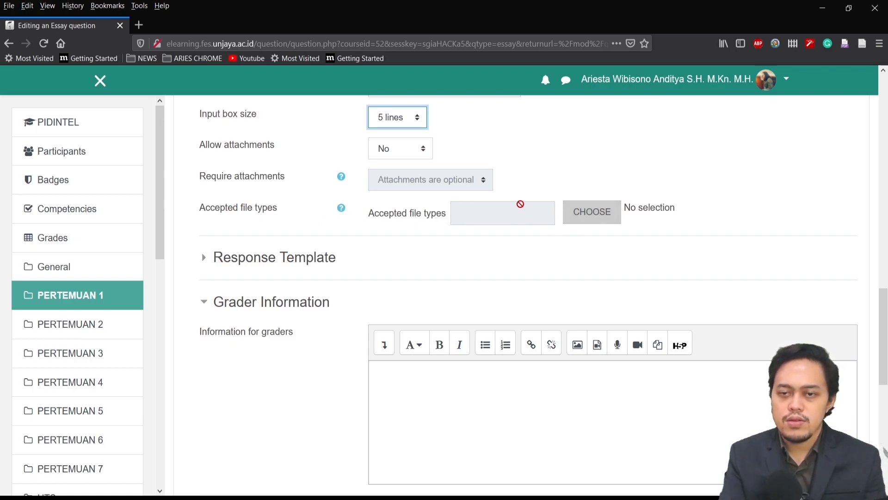
pyautogui.scroll(-3, 302, 342)
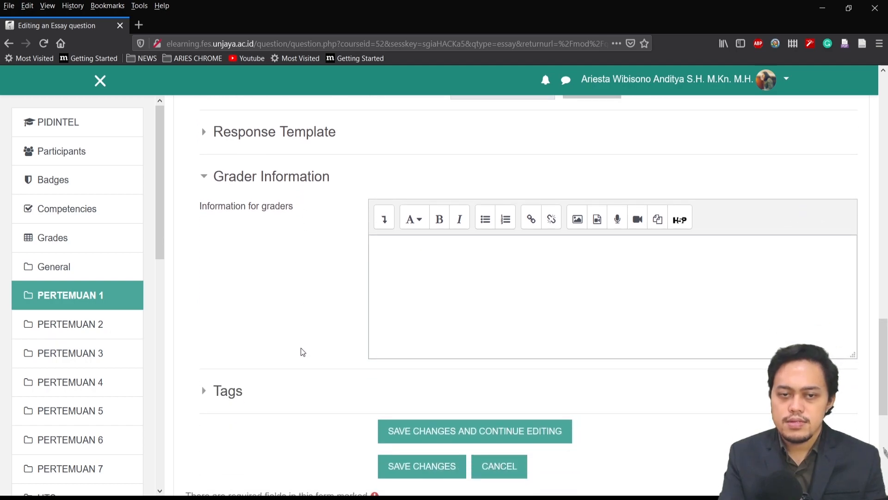
# Leave the grader information empty and save the essay question to Quiz Pertemuan 1
pyautogui.click(402, 287)
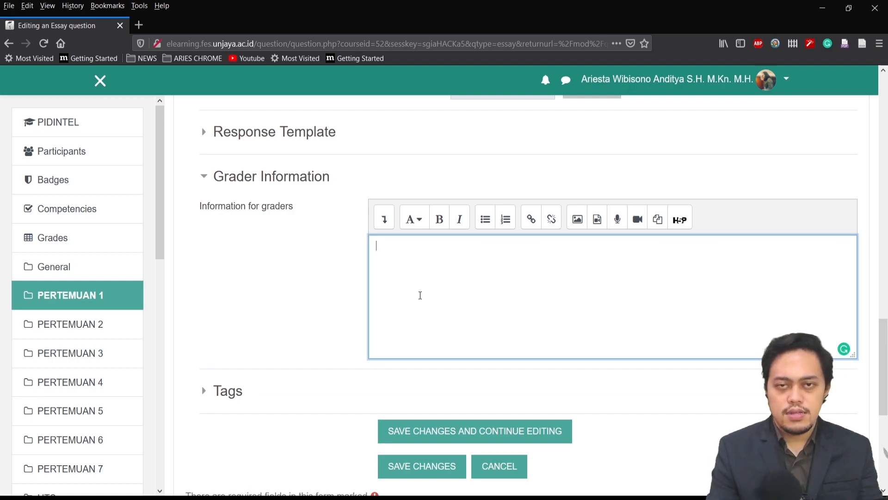
pyautogui.scroll(-3, 332, 296)
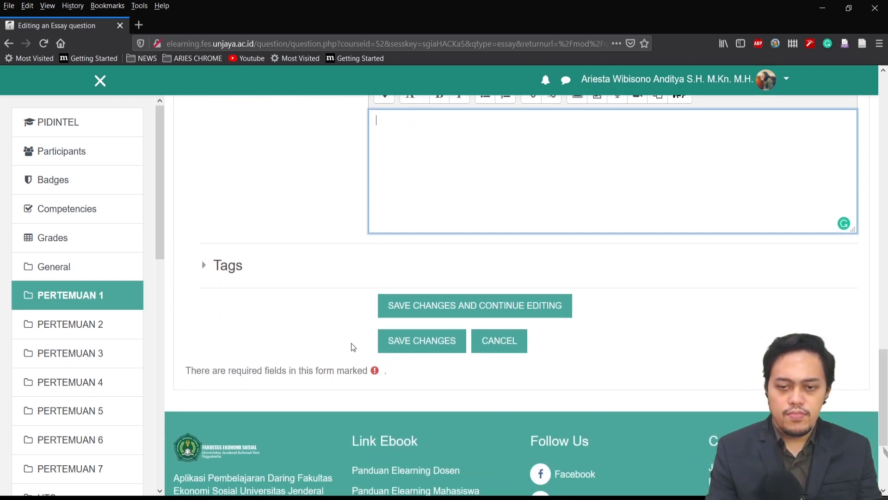
pyautogui.click(422, 343)
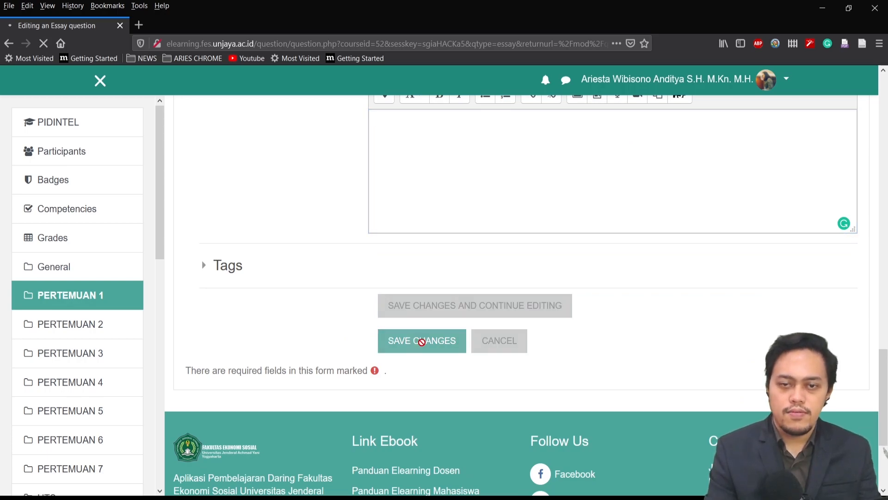
pyautogui.scroll(-4, 576, 279)
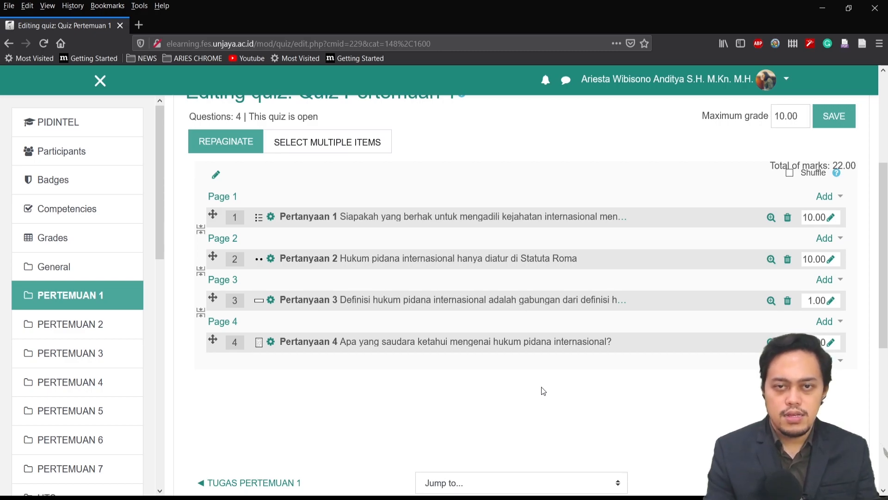
# Open the Quiz Pertemuan 1 overview page and start a preview of the quiz
pyautogui.scroll(4, 544, 392)
pyautogui.click(484, 226)
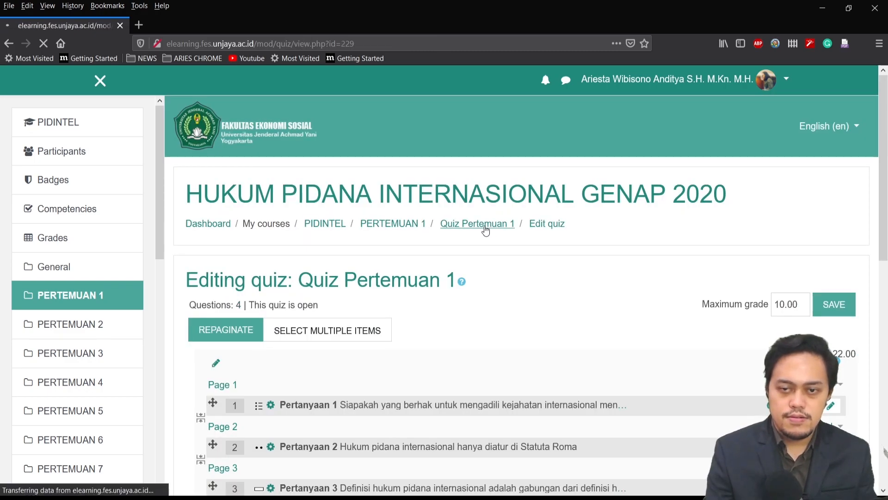
pyautogui.scroll(-3, 393, 395)
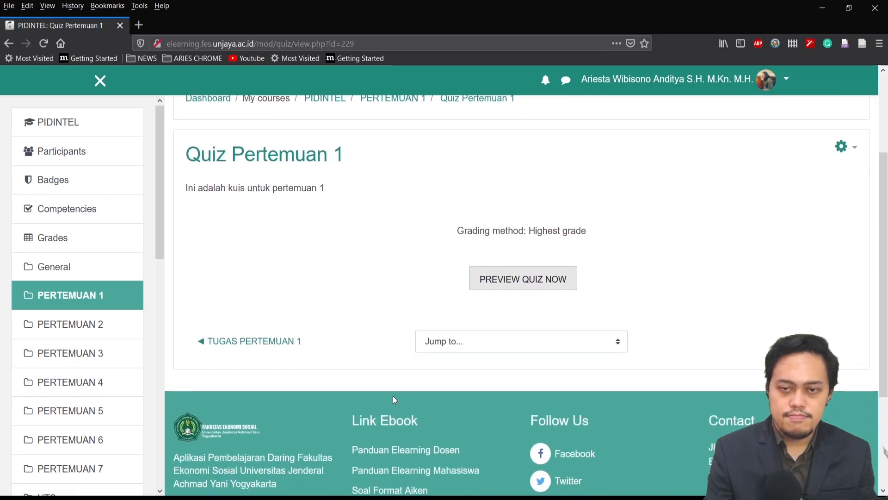
pyautogui.scroll(2, 388, 396)
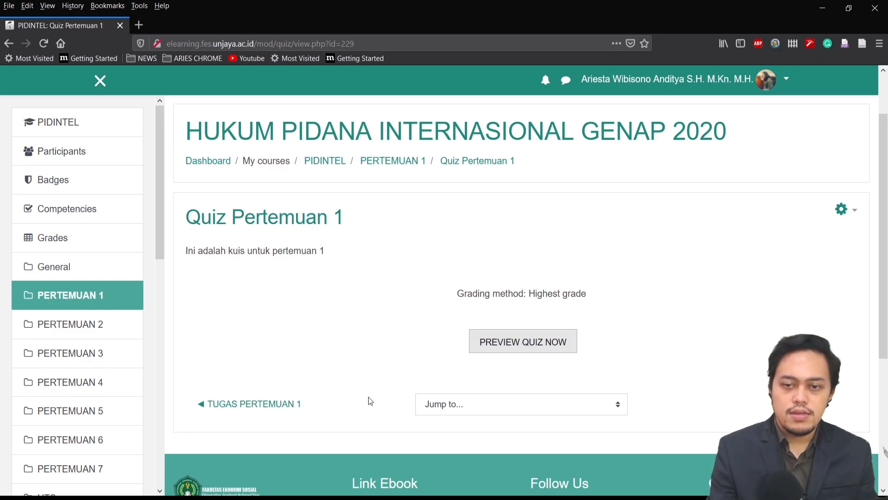
pyautogui.click(560, 347)
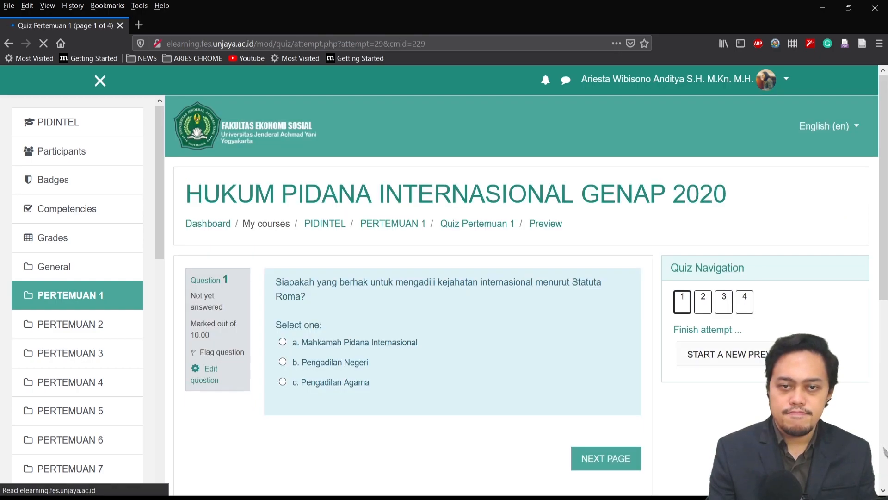
# Edit the settings of Quiz Pertemuan 1 in the course's PERTEMUAN 1 section and set its attempts allowed to 1
pyautogui.scroll(-2, 556, 439)
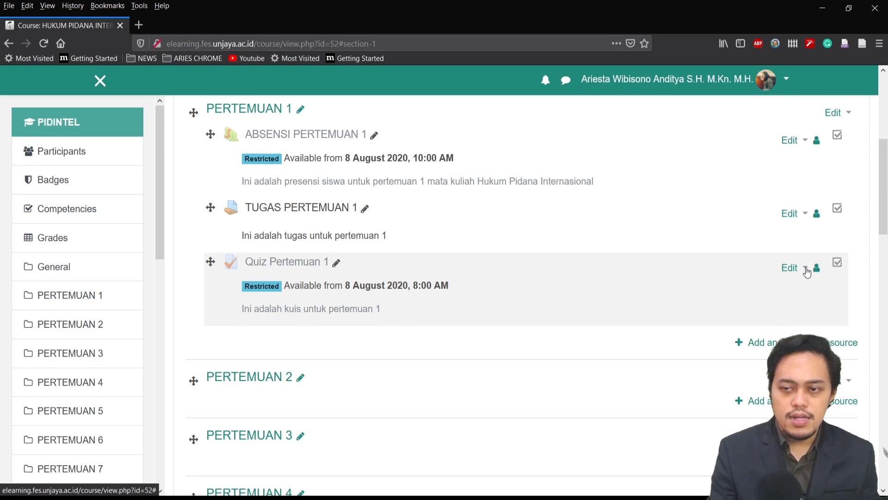
pyautogui.click(806, 268)
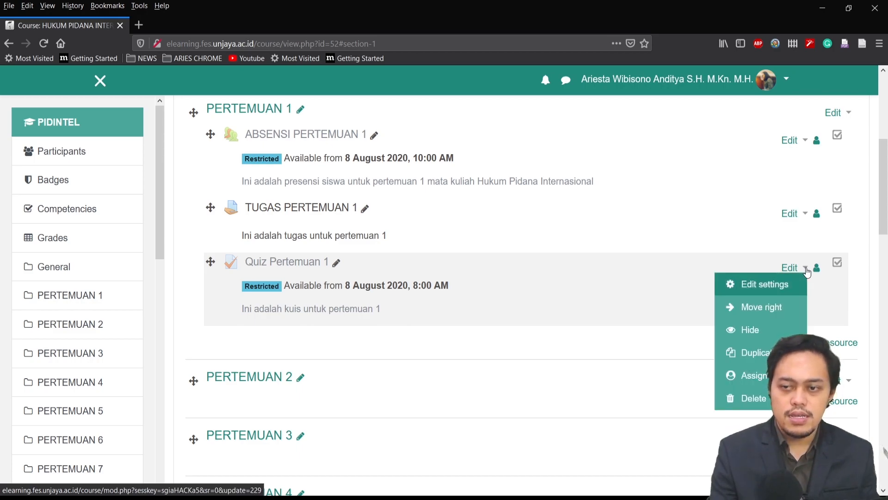
pyautogui.click(763, 286)
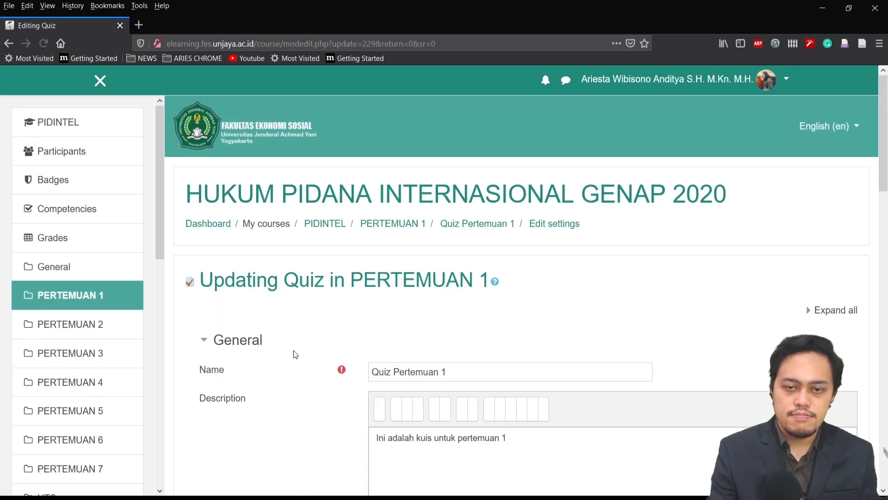
pyautogui.scroll(-15, 656, 382)
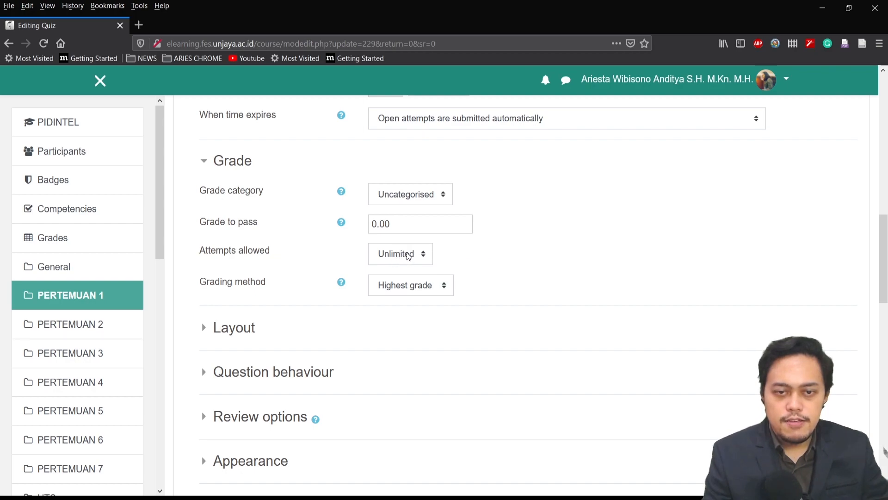
pyautogui.click(392, 257)
pyautogui.click(392, 289)
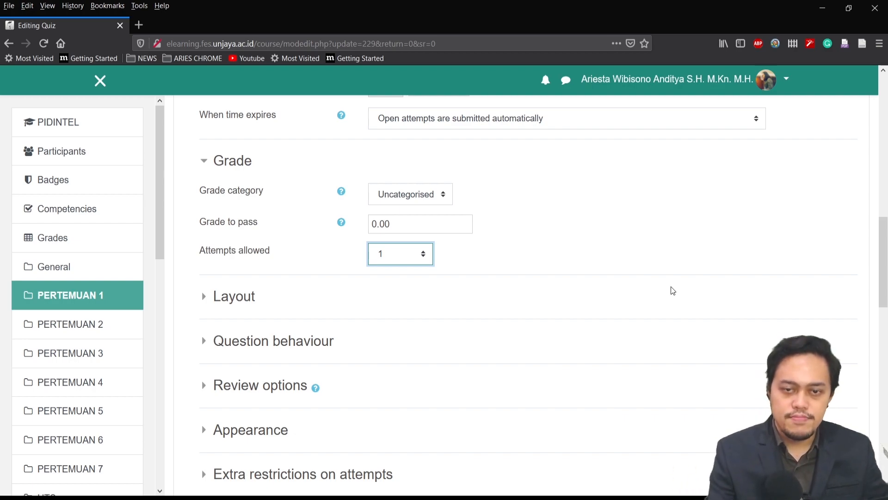
pyautogui.scroll(3, 653, 285)
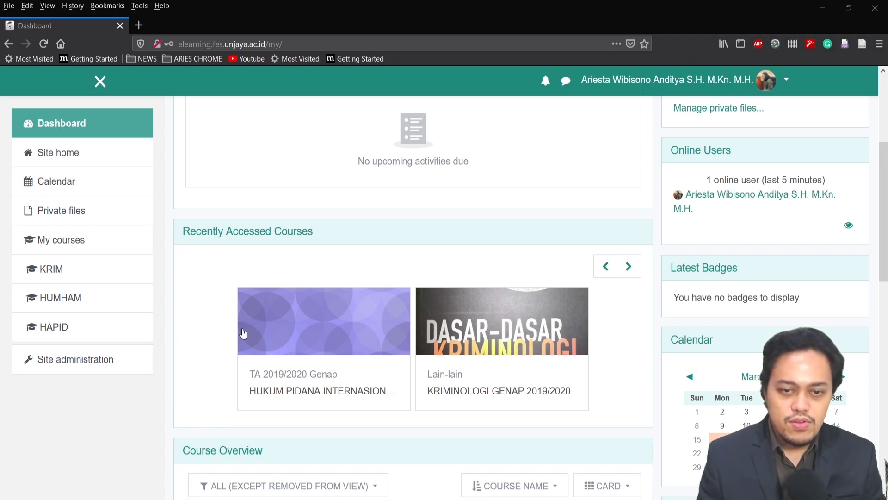
# Open the HUKUM PIDANA INTERNASIONAL course from the dashboard and turn on its editing mode
pyautogui.click(267, 392)
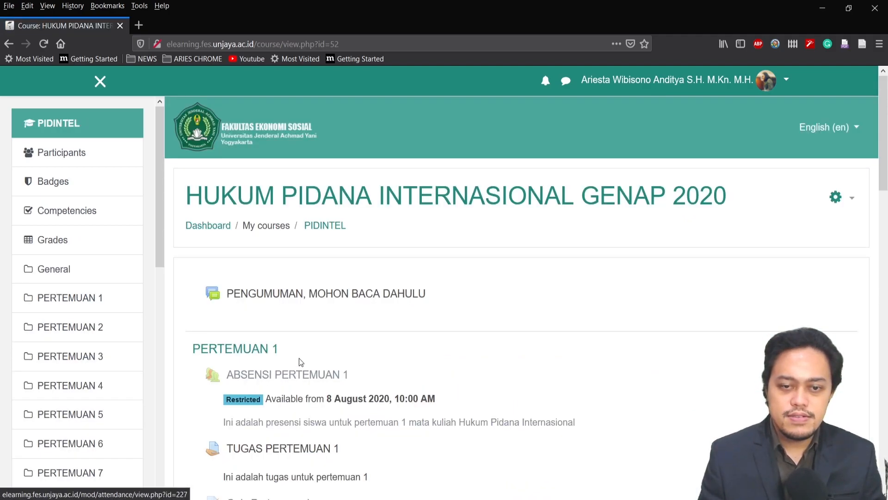
pyautogui.scroll(-5, 556, 301)
pyautogui.scroll(3, 573, 303)
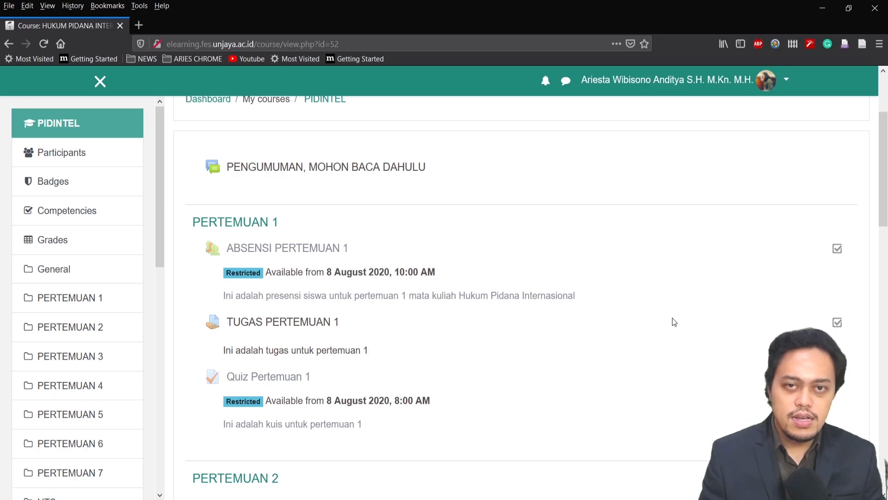
pyautogui.scroll(3, 740, 342)
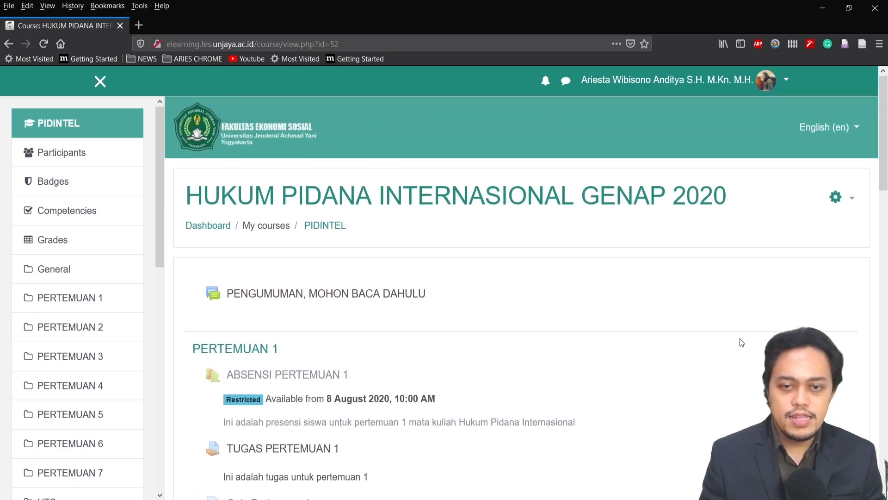
pyautogui.click(851, 200)
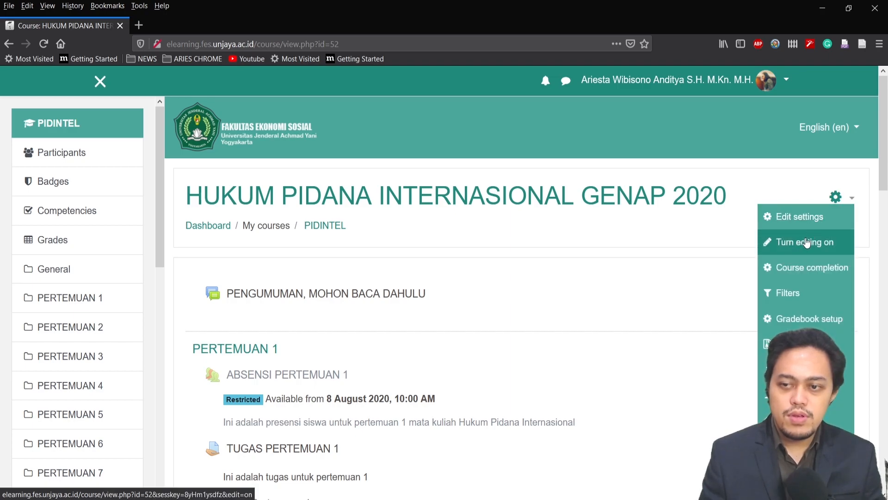
pyautogui.click(805, 245)
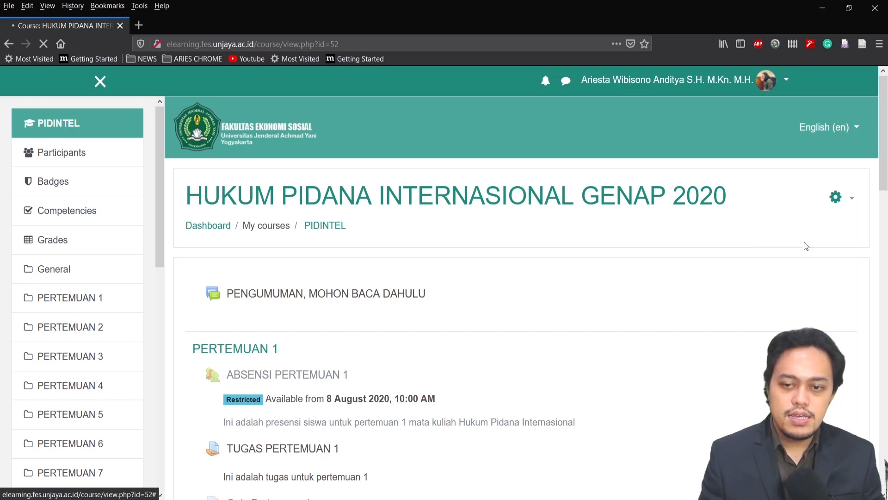
# Add a new File resource to the PERTEMUAN 1 section
pyautogui.scroll(-3, 749, 280)
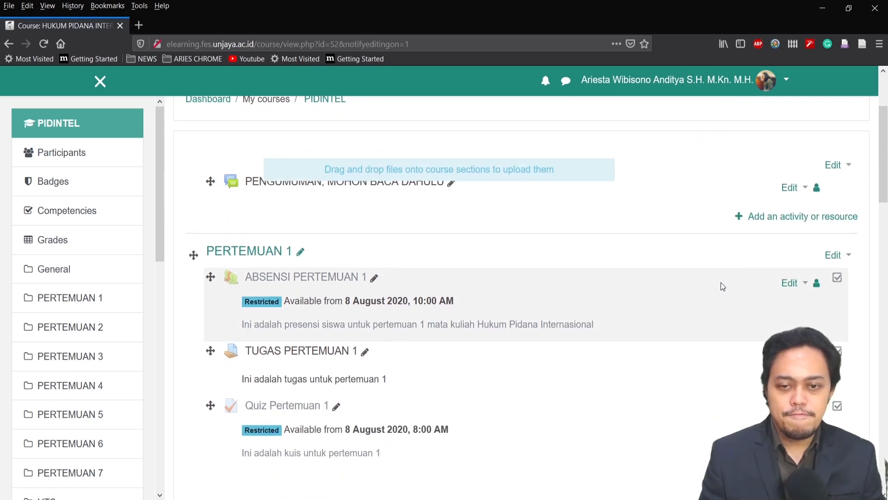
pyautogui.scroll(-3, 722, 283)
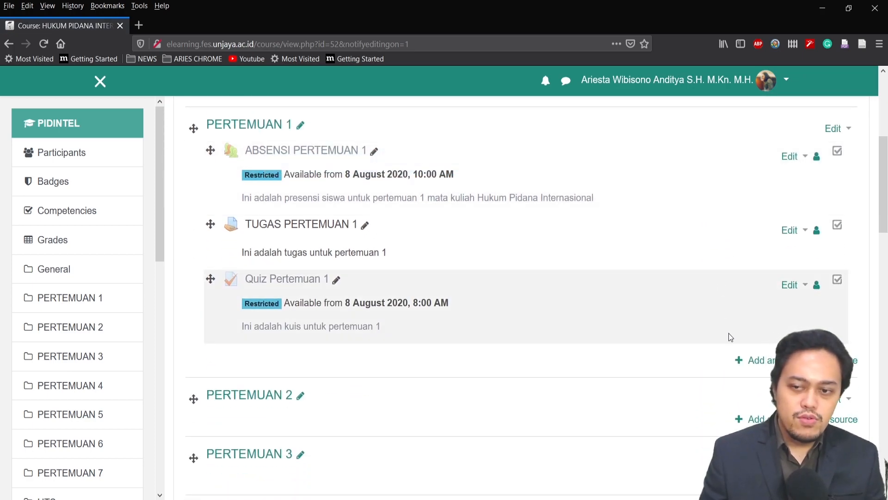
pyautogui.click(766, 366)
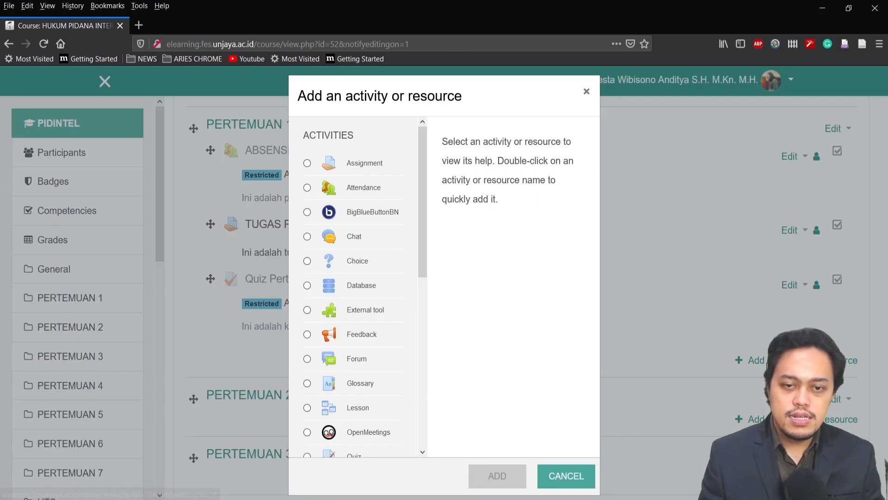
pyautogui.scroll(-8, 364, 292)
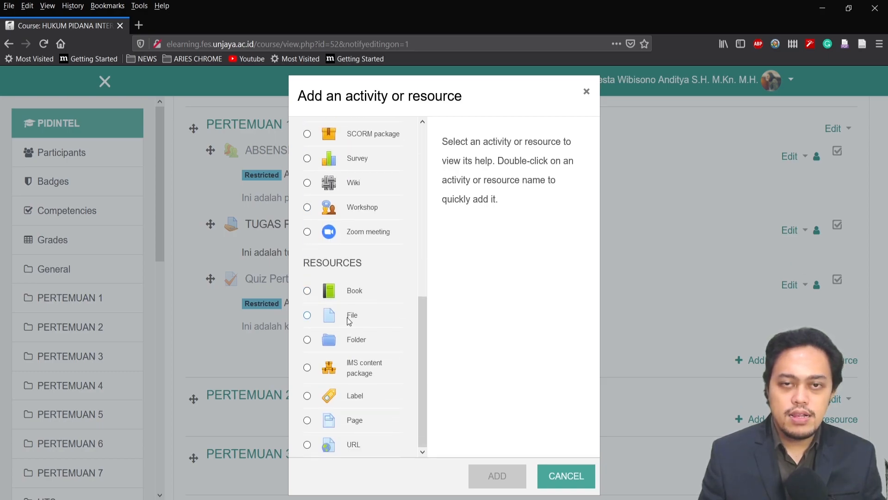
pyautogui.click(307, 316)
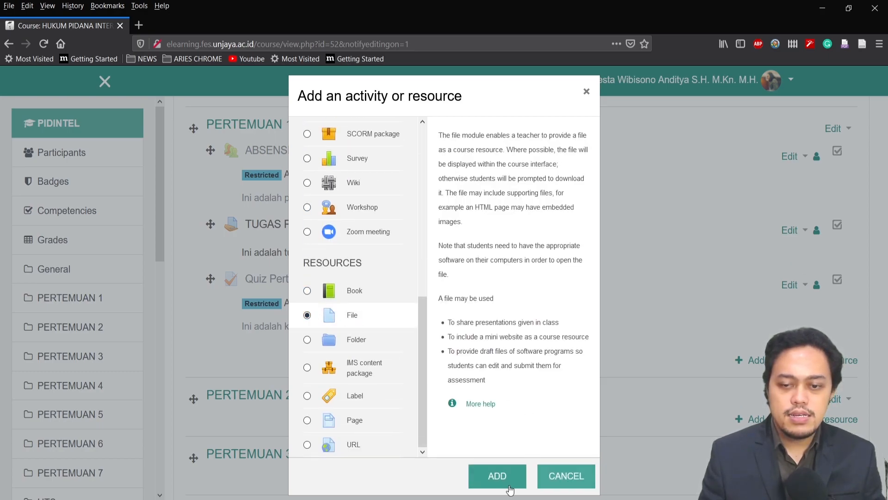
pyautogui.click(500, 476)
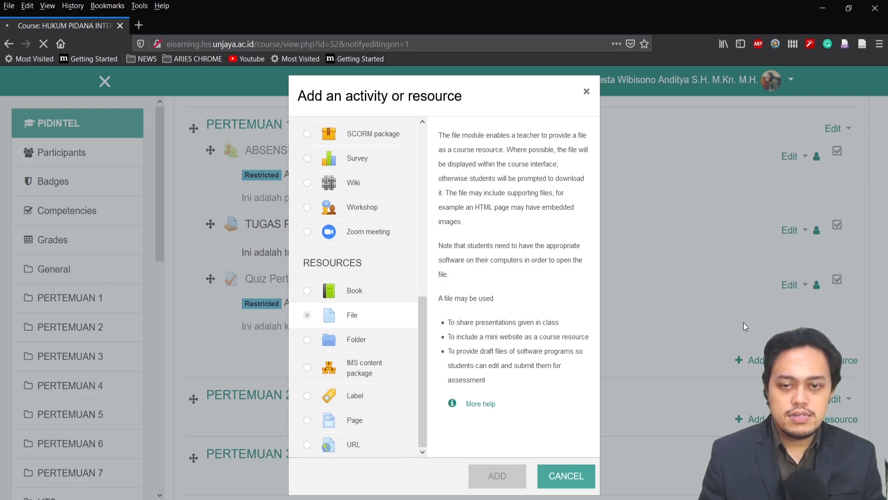
# Name the file resource "SLIDE PERTEMUAN 1", describe it as "Ini adalah slide untuk materi perkuliahan pertemuan 1", and show the description on the course page
pyautogui.scroll(-2, 607, 314)
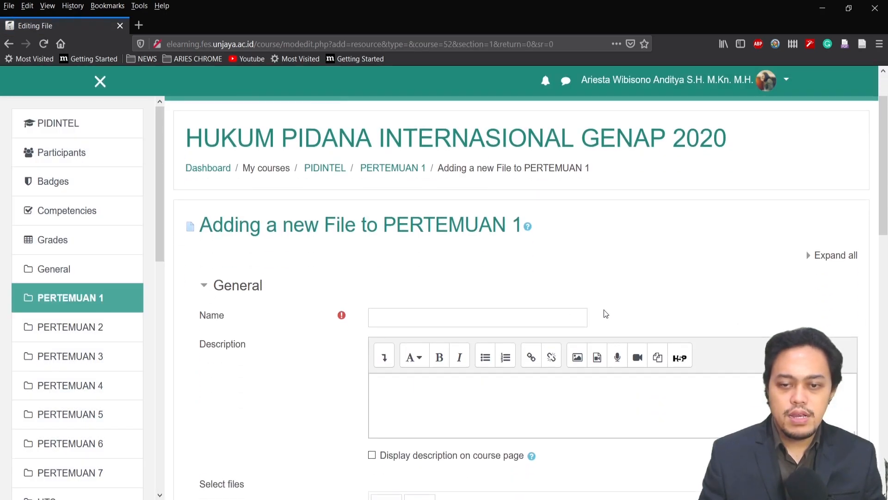
pyautogui.click(485, 308)
pyautogui.write('SLIDE PERTEMUAN 1')
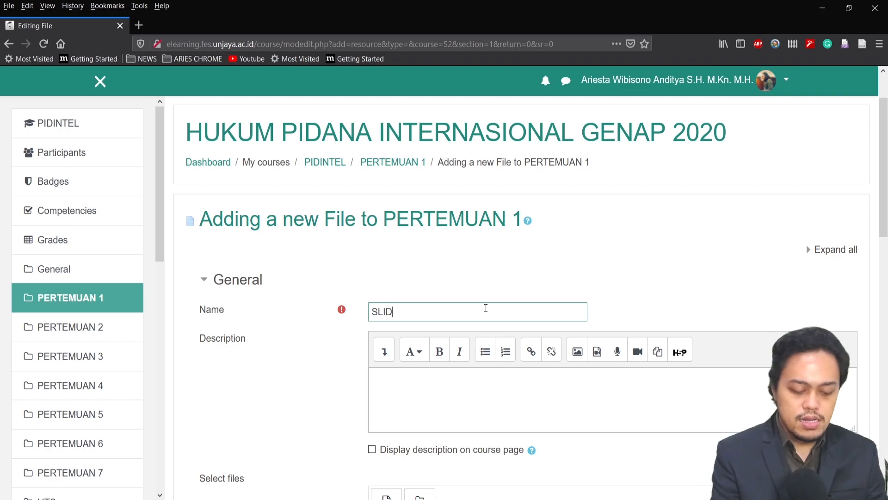
pyautogui.click(462, 390)
pyautogui.write('Ini adalah slide untuk materi perkuliahan pertemuan 1')
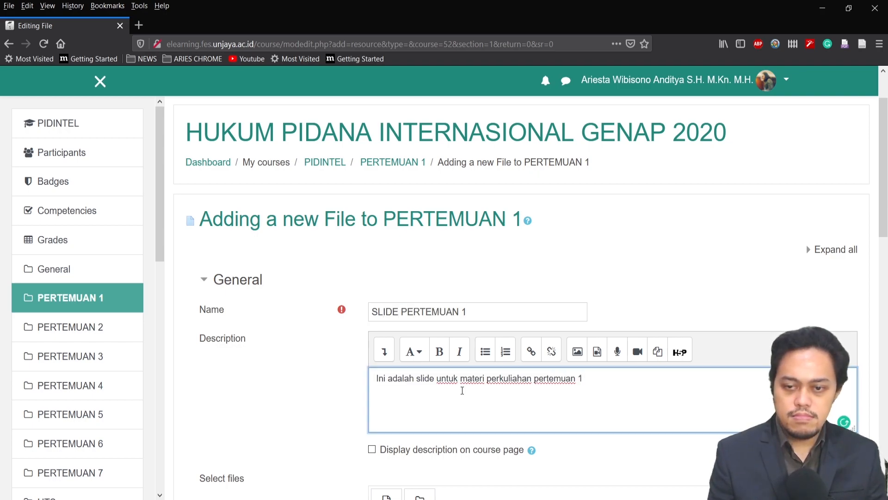
pyautogui.scroll(-5, 460, 273)
pyautogui.click(371, 197)
pyautogui.scroll(3, 340, 246)
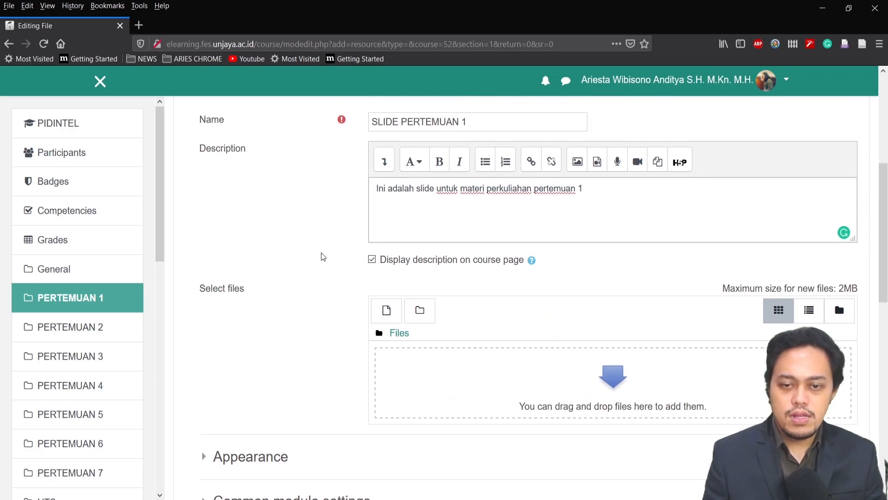
pyautogui.scroll(-2, 322, 256)
pyautogui.scroll(5, 322, 256)
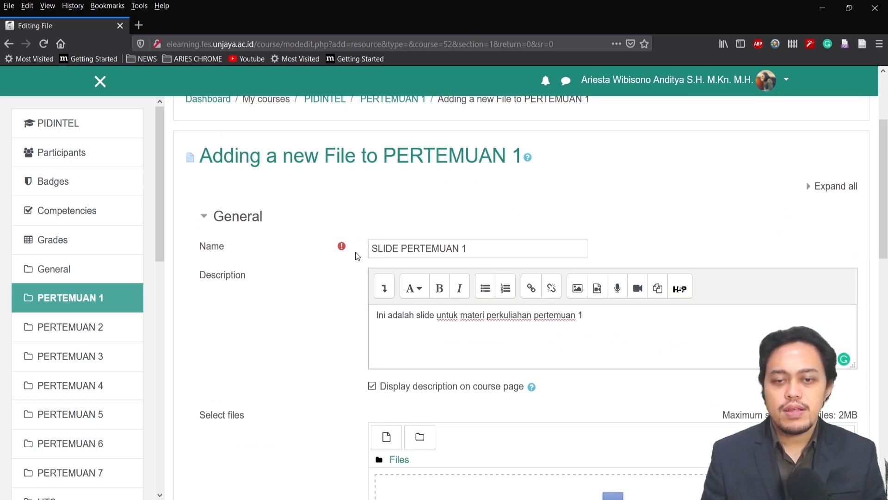
# Upload "HUKUM PIDANA INTERNASIONAL PRA UTS.rtf" from the computer as the resource's file
pyautogui.scroll(-3, 348, 326)
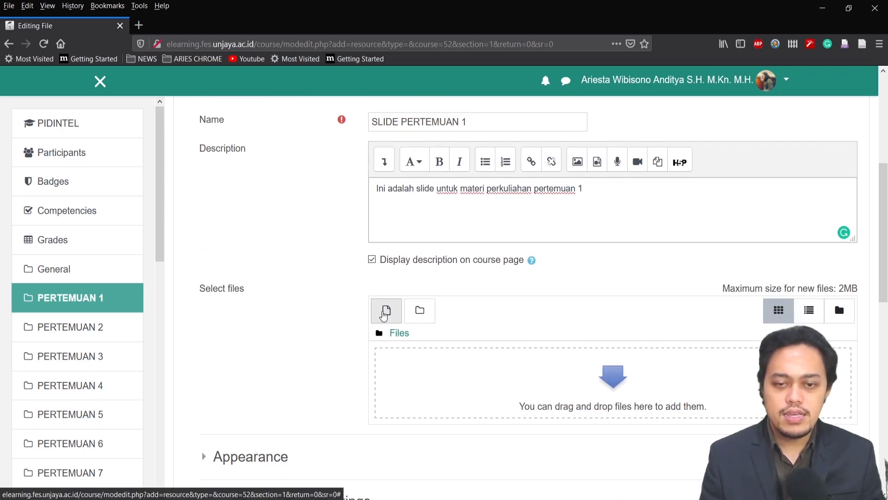
pyautogui.click(385, 312)
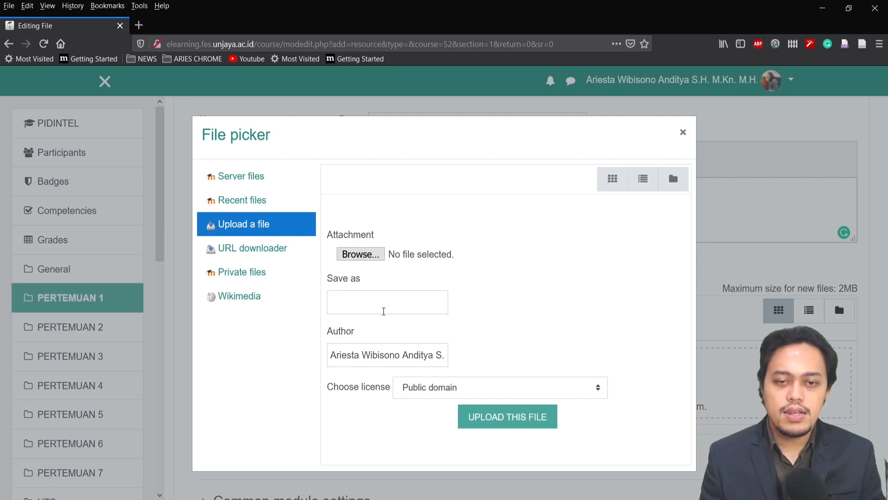
pyautogui.click(358, 255)
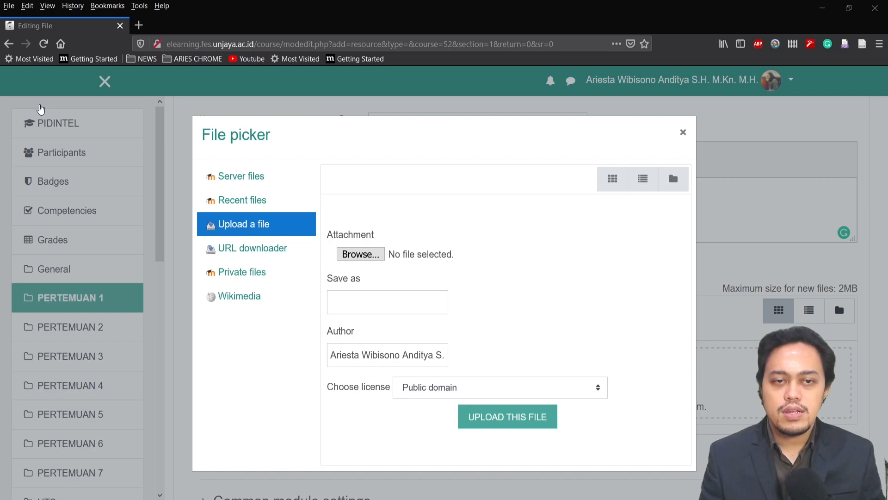
pyautogui.doubleClick(185, 86)
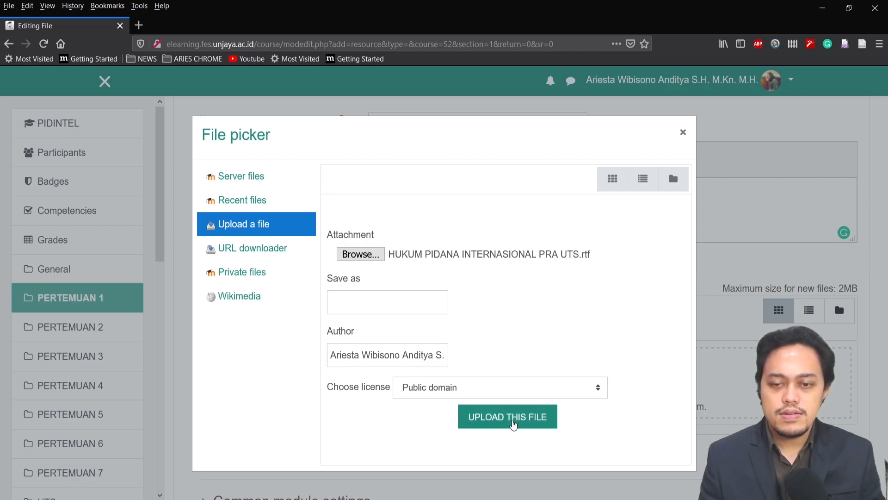
pyautogui.click(513, 423)
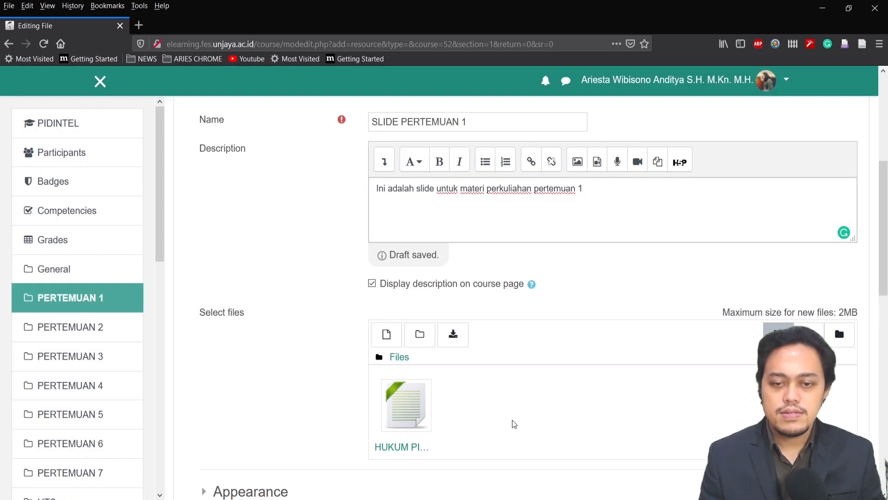
# Save the new SLIDE PERTEMUAN 1 file resource and display it
pyautogui.scroll(-2, 361, 365)
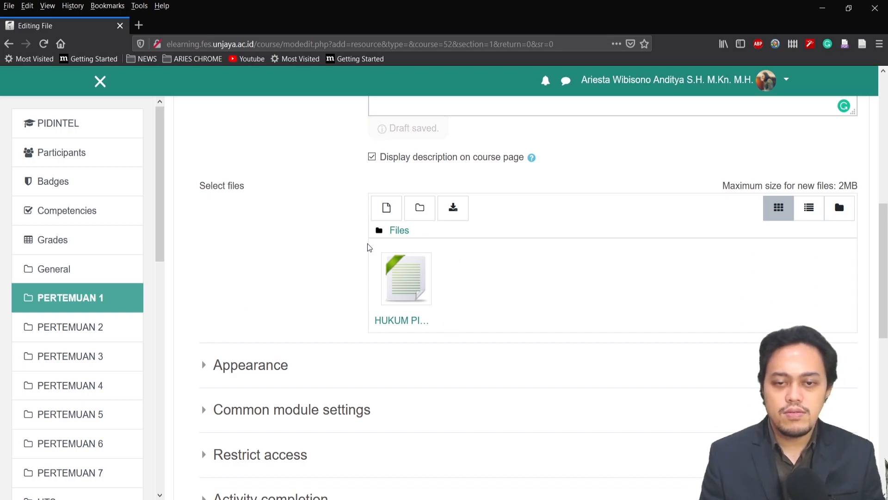
pyautogui.scroll(-3, 313, 248)
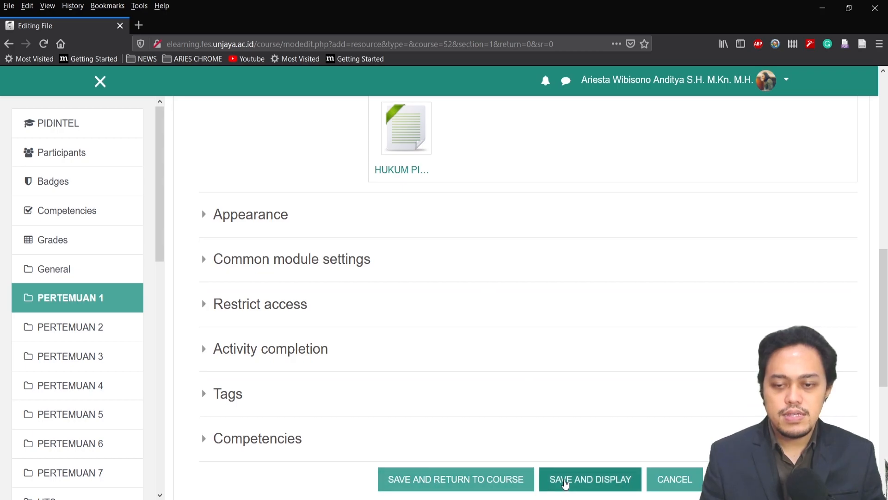
pyautogui.click(566, 481)
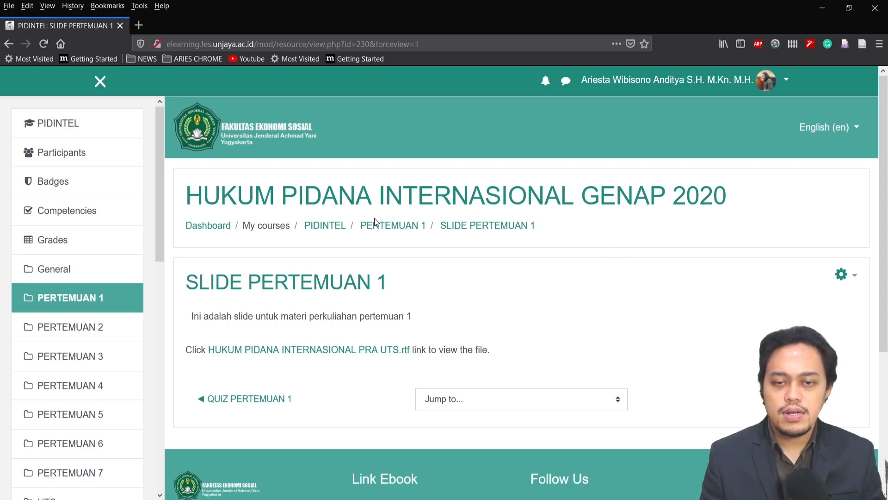
# Return to the PIDINTEL course page and open the settings of the SLIDE PERTEMUAN 1 resource
pyautogui.click(329, 227)
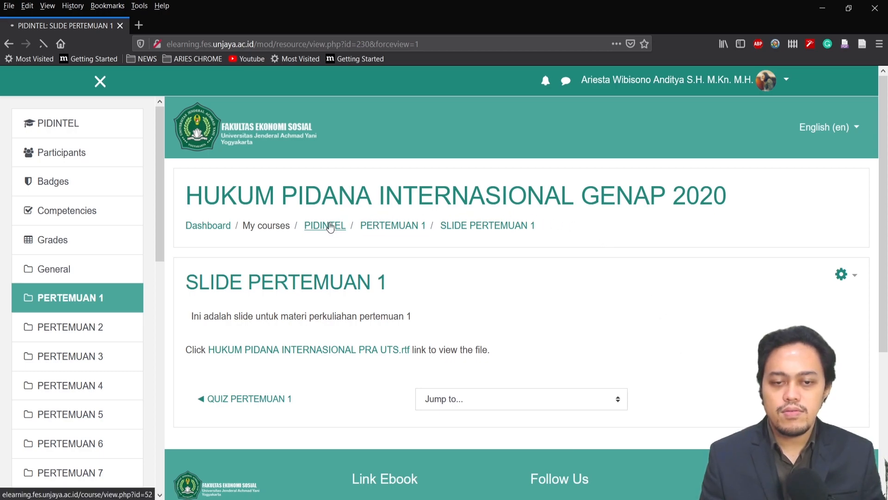
pyautogui.scroll(-3, 498, 234)
pyautogui.scroll(-3, 499, 235)
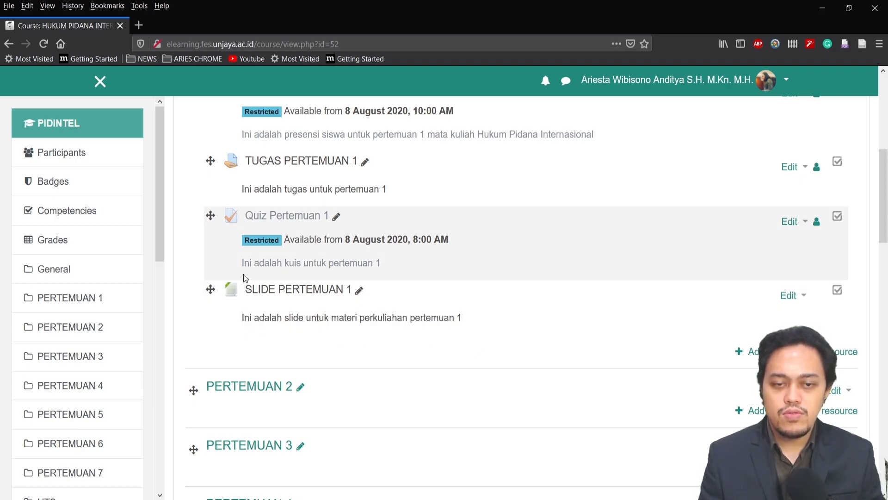
pyautogui.click(804, 297)
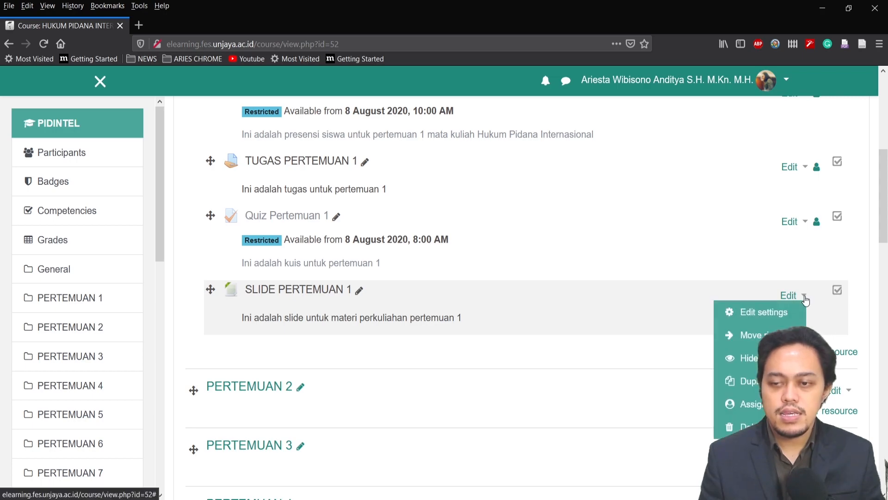
pyautogui.click(763, 313)
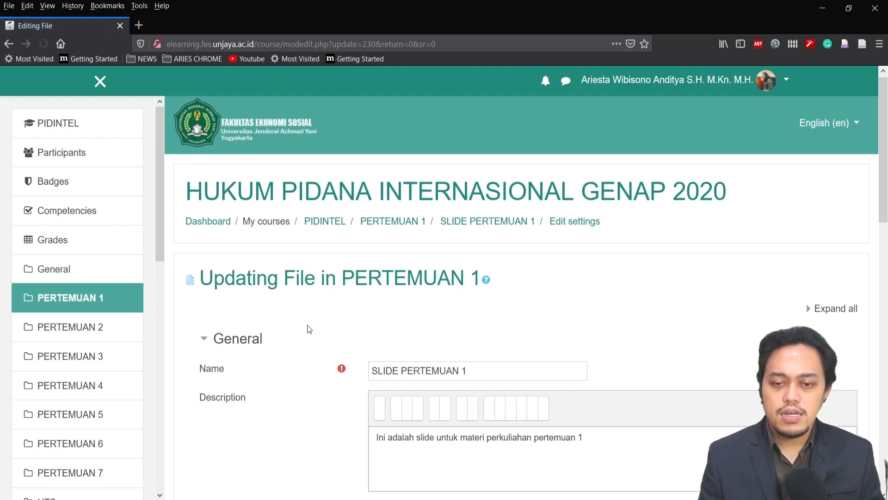
# Add a date-based access restriction to the SLIDE PERTEMUAN 1 resource
pyautogui.scroll(-8, 307, 326)
pyautogui.scroll(-4, 299, 339)
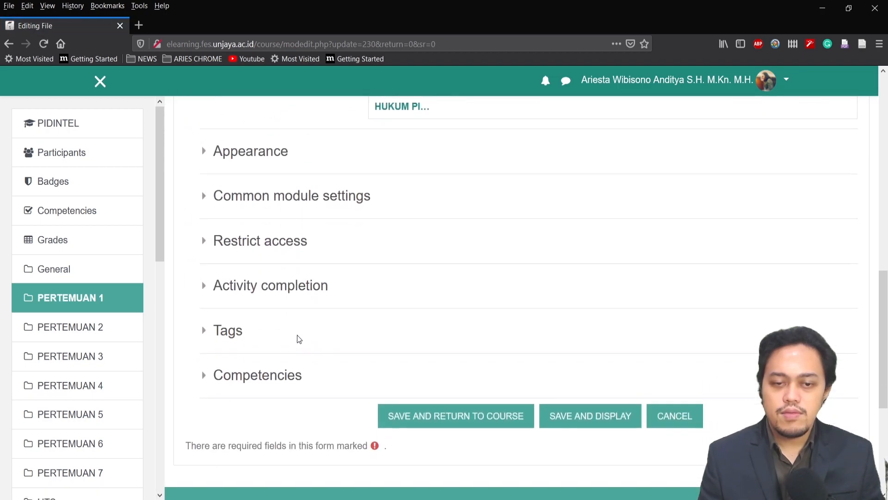
pyautogui.click(205, 244)
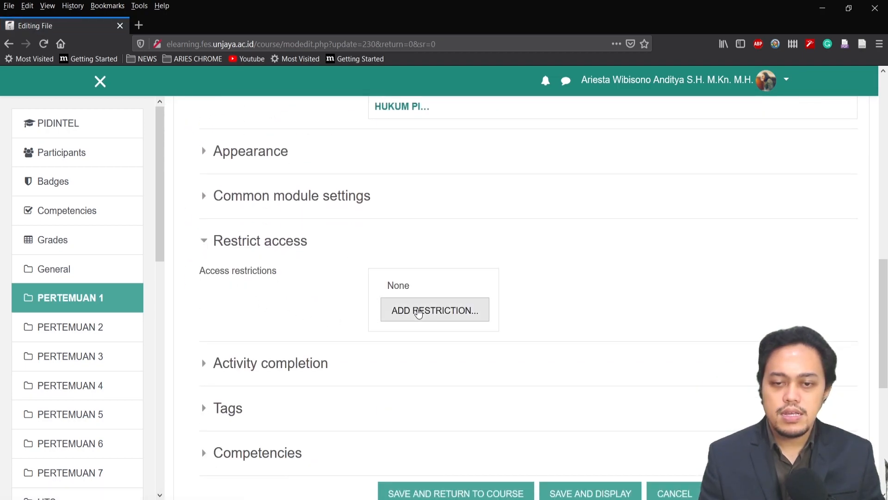
pyautogui.click(415, 310)
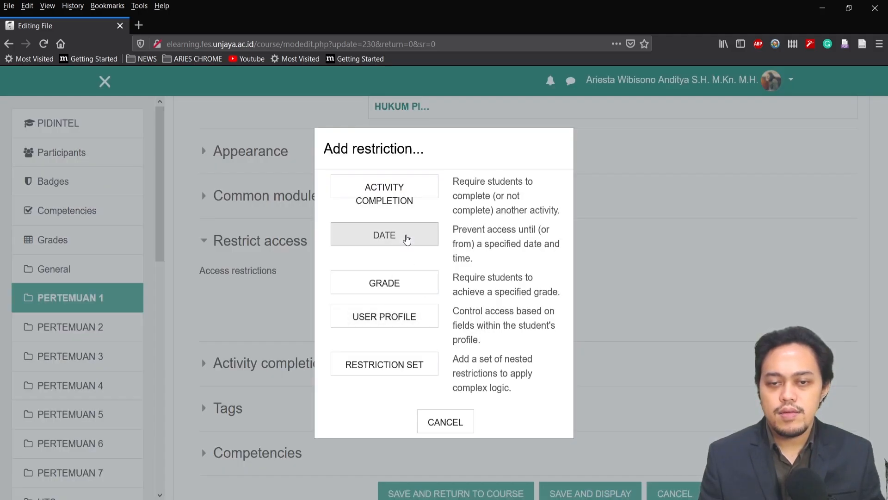
pyautogui.click(407, 239)
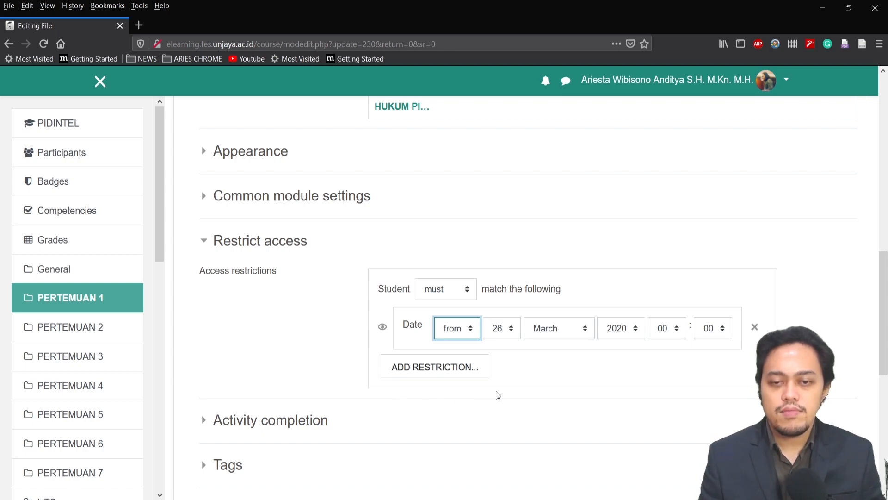
# Set the slide's access restriction to start from 8 August 2020 at 08:00, and save and display the resource
pyautogui.click(509, 336)
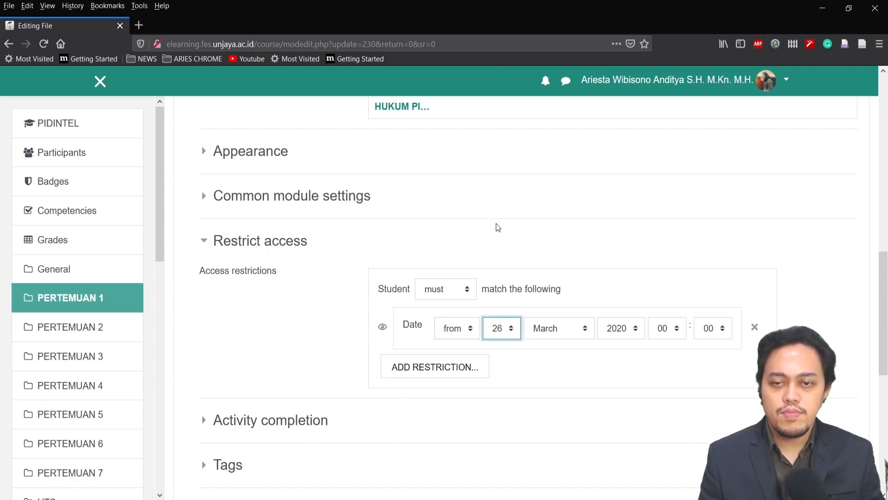
pyautogui.press('Tab')
pyautogui.click(550, 250)
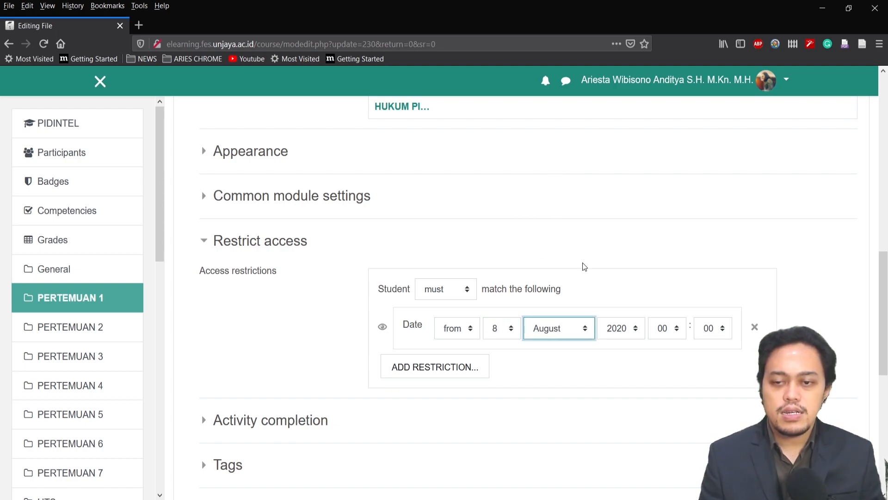
pyautogui.click(661, 333)
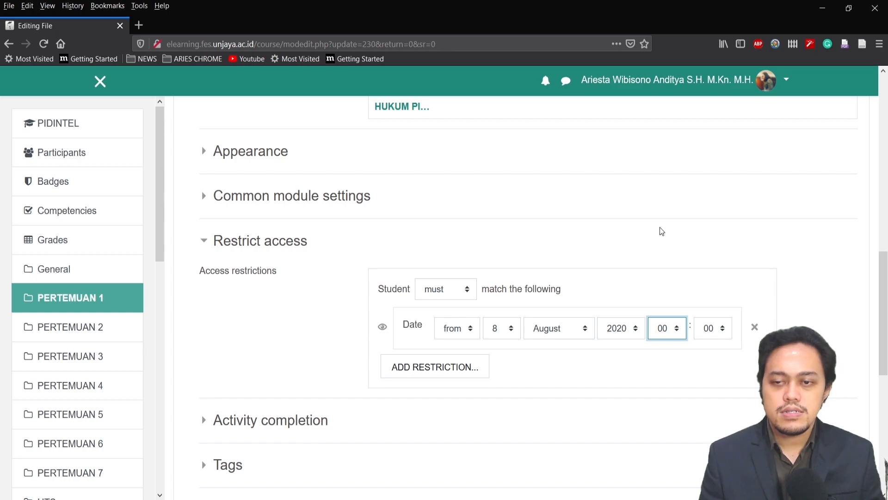
pyautogui.press('0')
pyautogui.press('8')
pyautogui.scroll(-3, 387, 392)
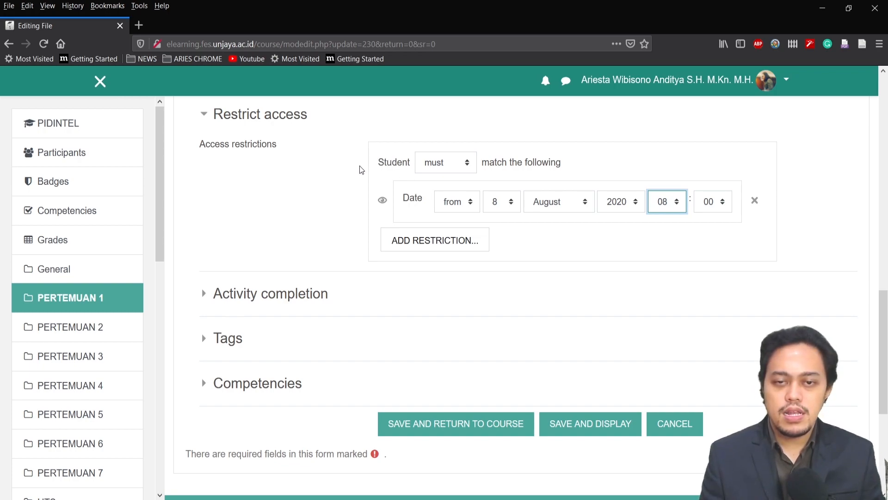
pyautogui.click(586, 416)
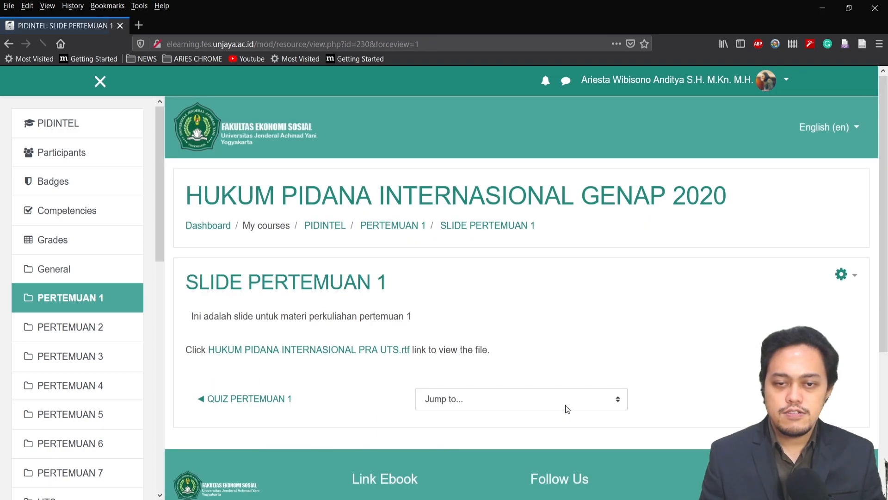
# Return to the course page and review the availability of the activities in PERTEMUAN 1
pyautogui.click(322, 227)
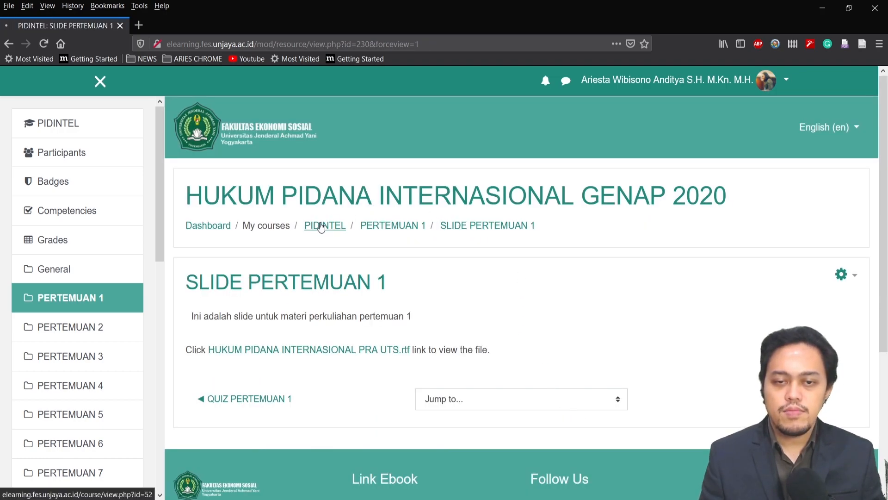
pyautogui.scroll(-5, 360, 226)
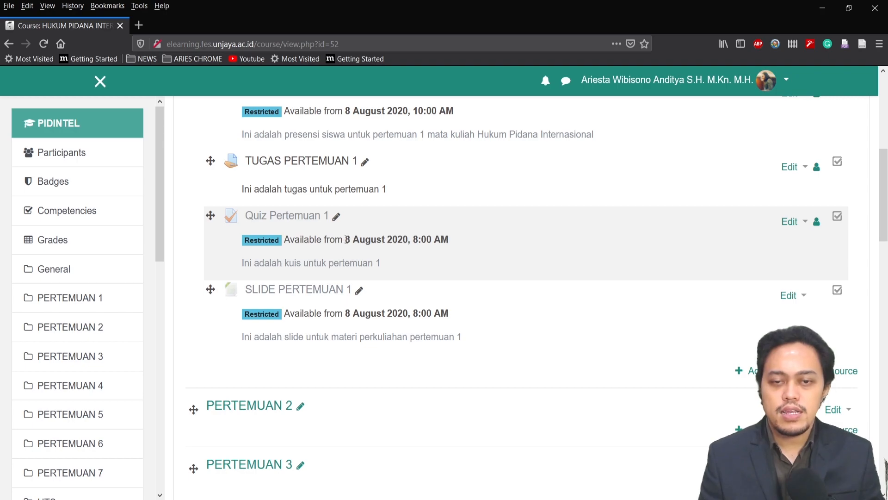
pyautogui.scroll(3, 504, 289)
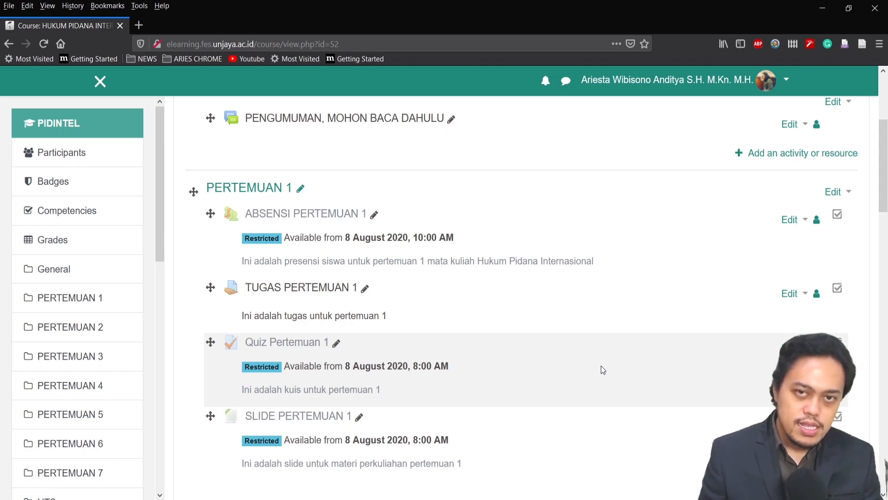
pyautogui.scroll(4, 602, 365)
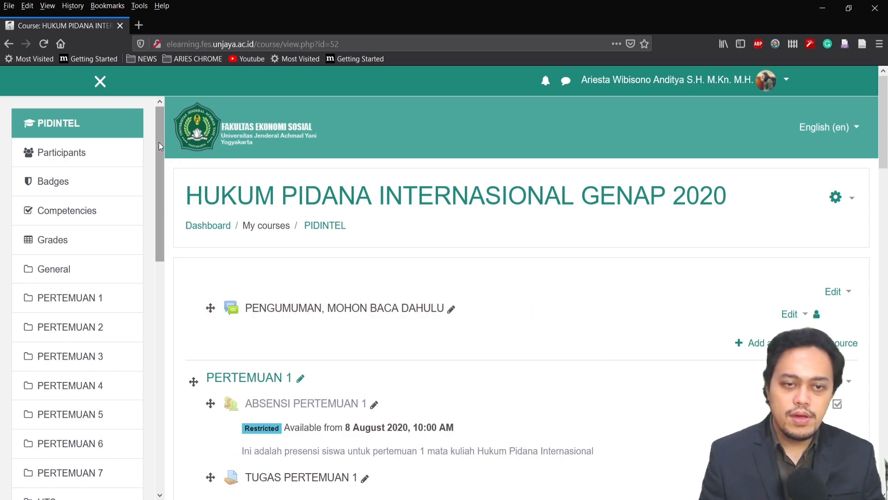
# Check the My courses list on the dashboard and reopen the HUKUM PIDANA INTERNASIONAL course from the recently accessed courses
pyautogui.moveTo(160, 143); pyautogui.dragTo(159, 318)
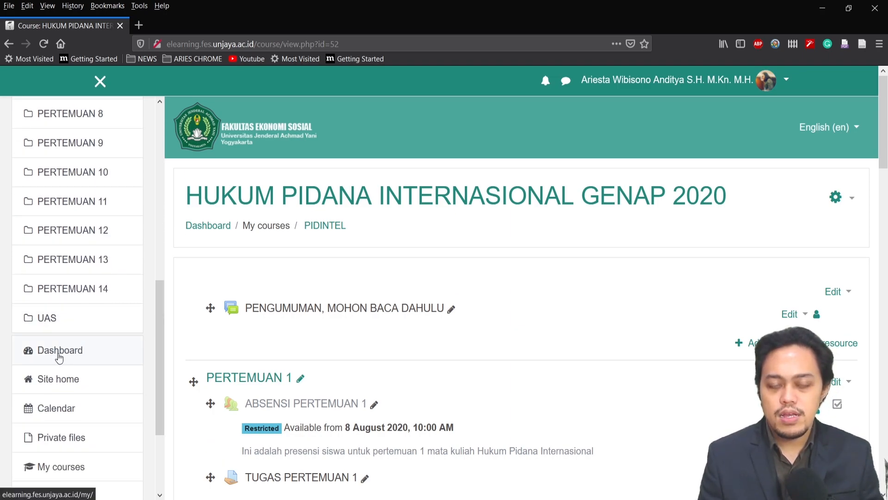
pyautogui.click(78, 359)
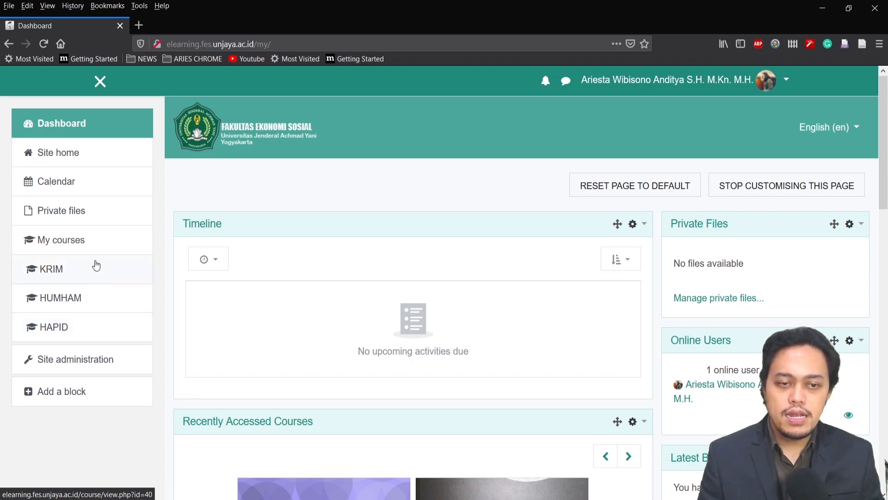
pyautogui.scroll(-3, 186, 271)
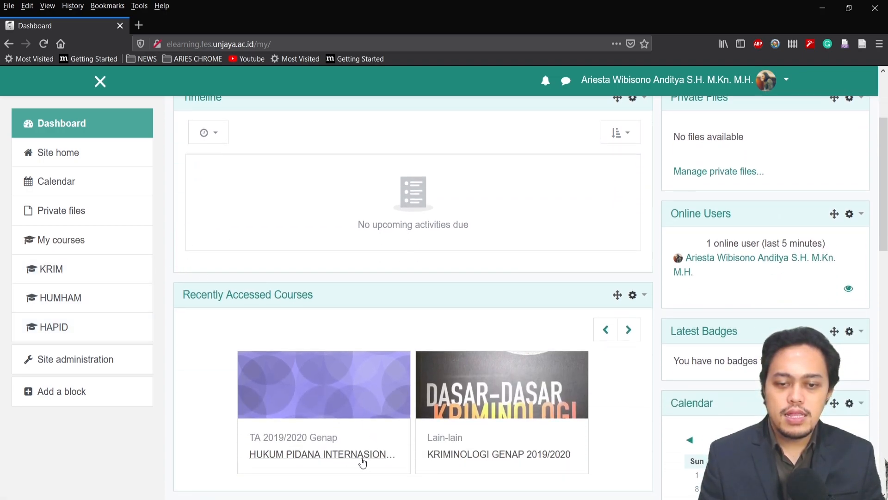
pyautogui.click(353, 456)
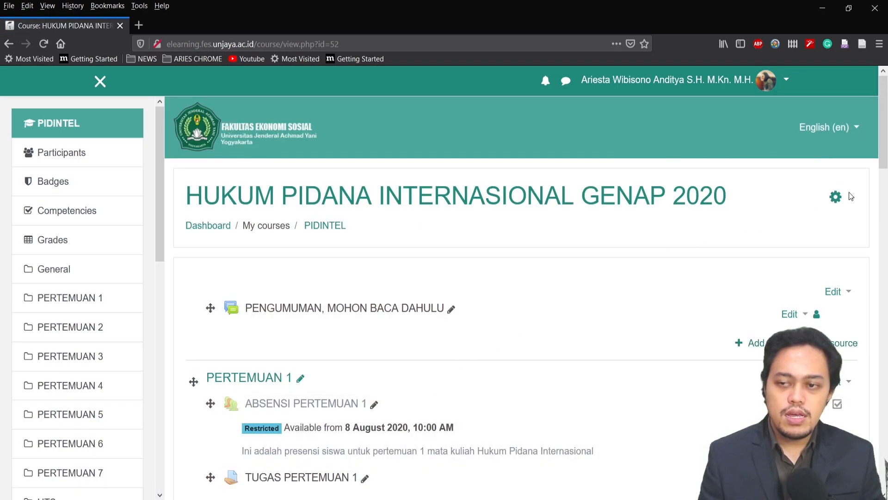
# Open the course's settings and change its start date to 20 March
pyautogui.click(853, 200)
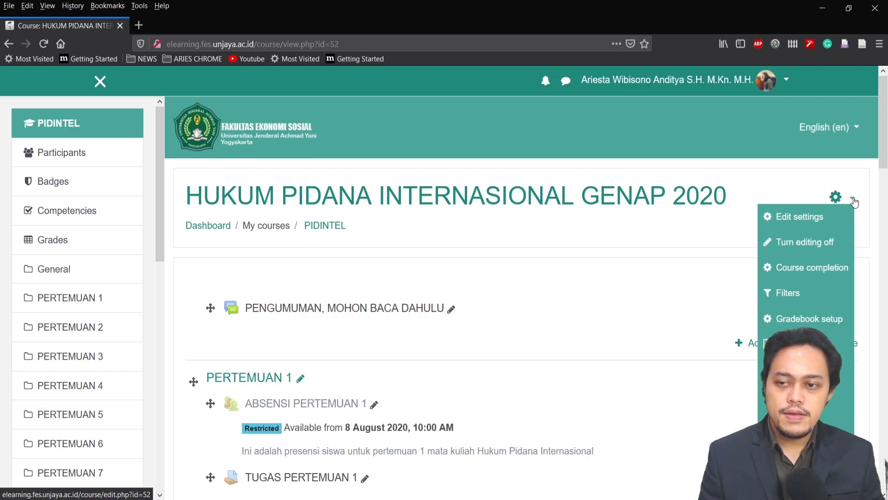
pyautogui.click(800, 222)
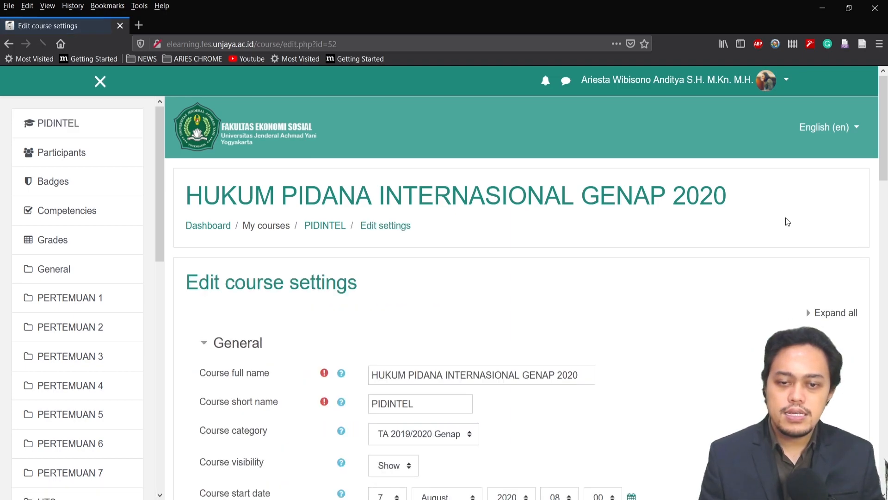
pyautogui.scroll(-3, 706, 304)
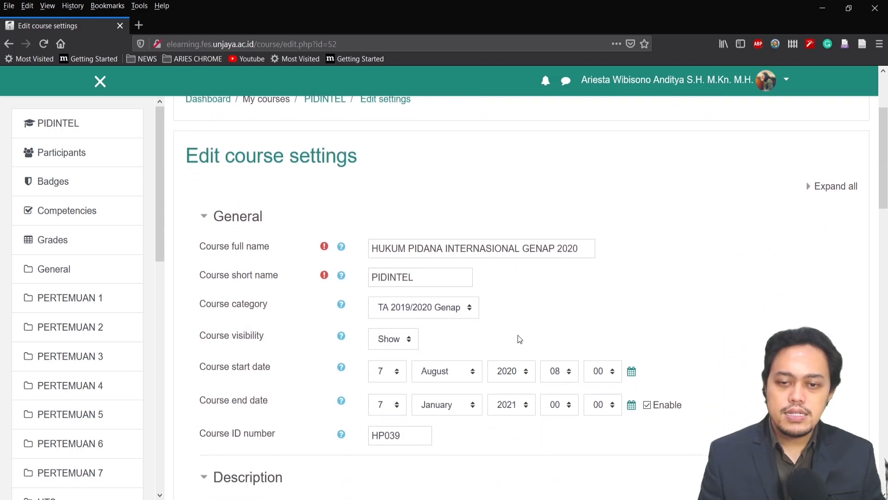
pyautogui.scroll(-2, 526, 339)
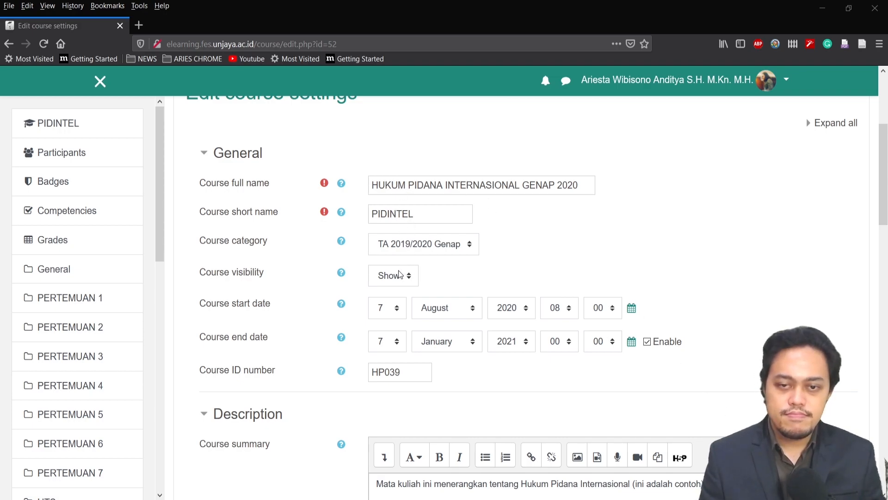
pyautogui.click(393, 308)
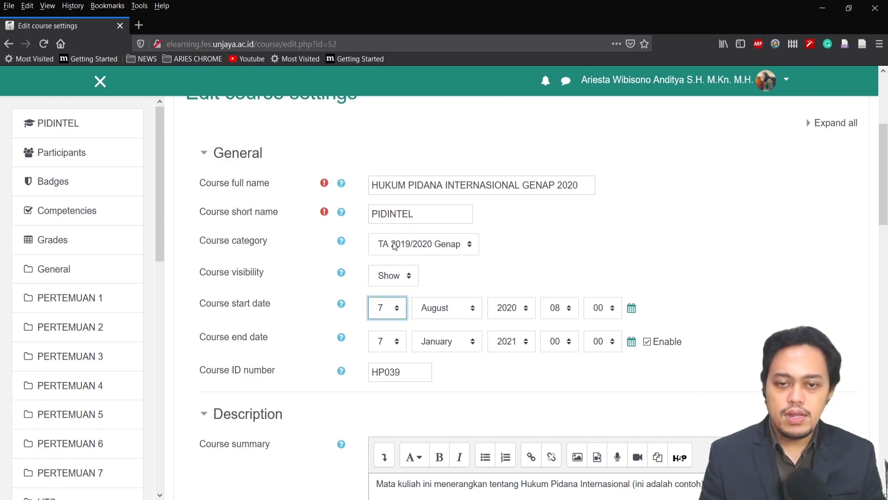
pyautogui.write('20')
pyautogui.click(444, 313)
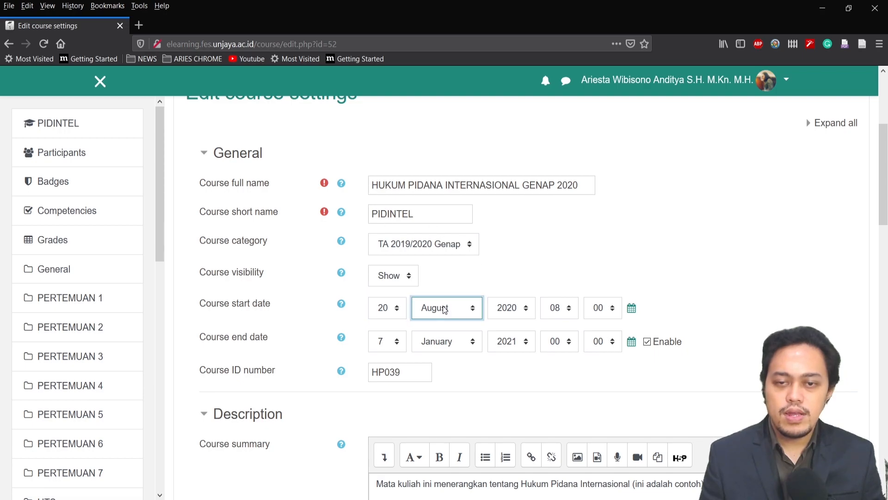
pyautogui.click(443, 186)
# Set the course end date to 29 July 2020
pyautogui.click(388, 341)
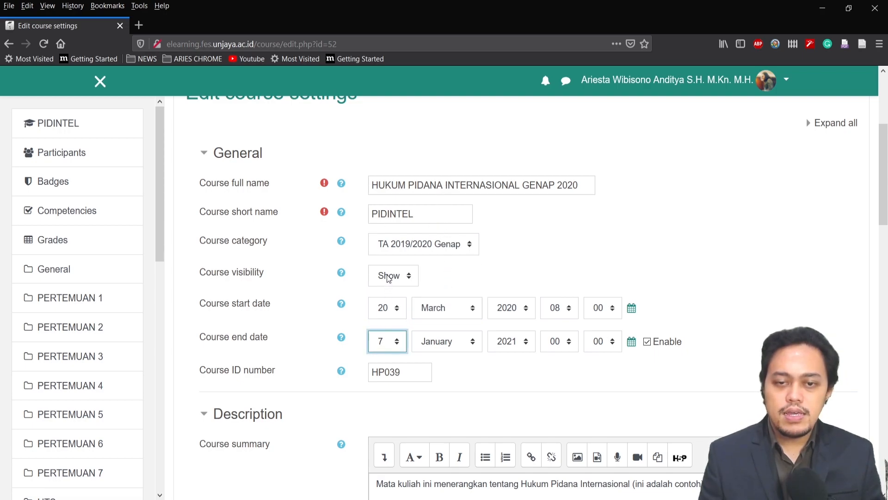
pyautogui.write('29')
pyautogui.click(422, 340)
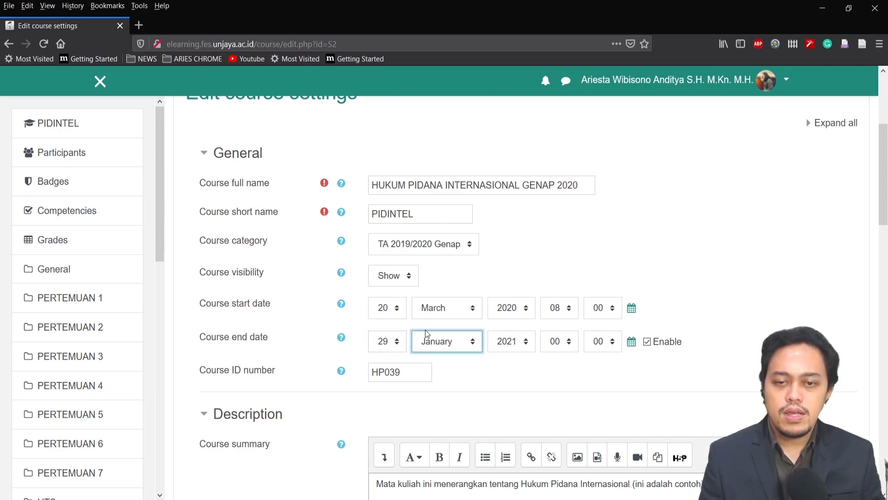
pyautogui.click(492, 308)
pyautogui.press('Tab')
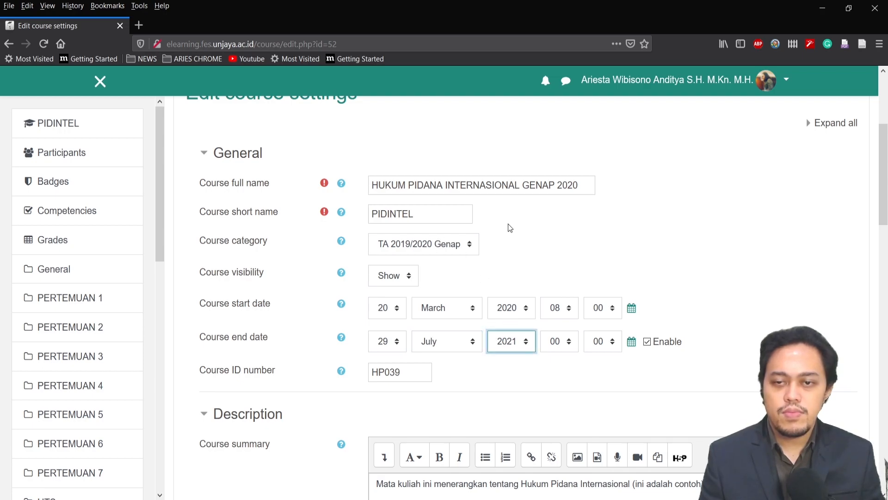
pyautogui.click(504, 305)
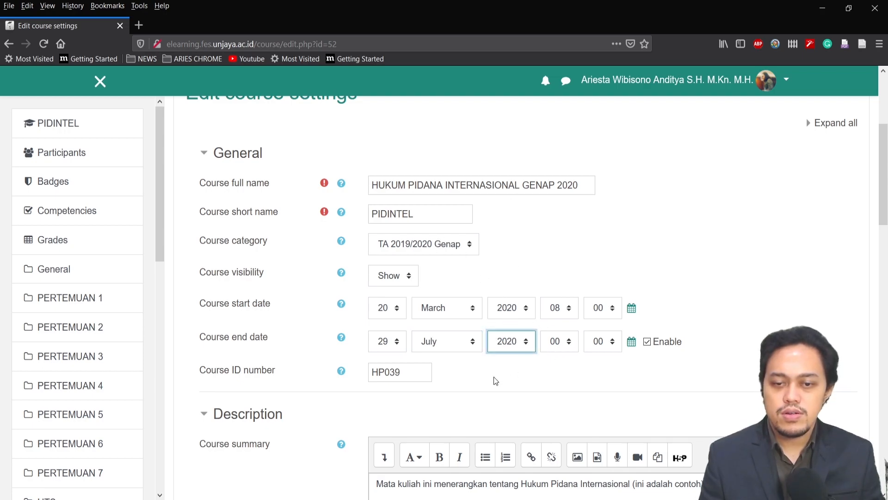
# Save the course settings and display the course page
pyautogui.scroll(-1, 740, 361)
pyautogui.scroll(-15, 866, 362)
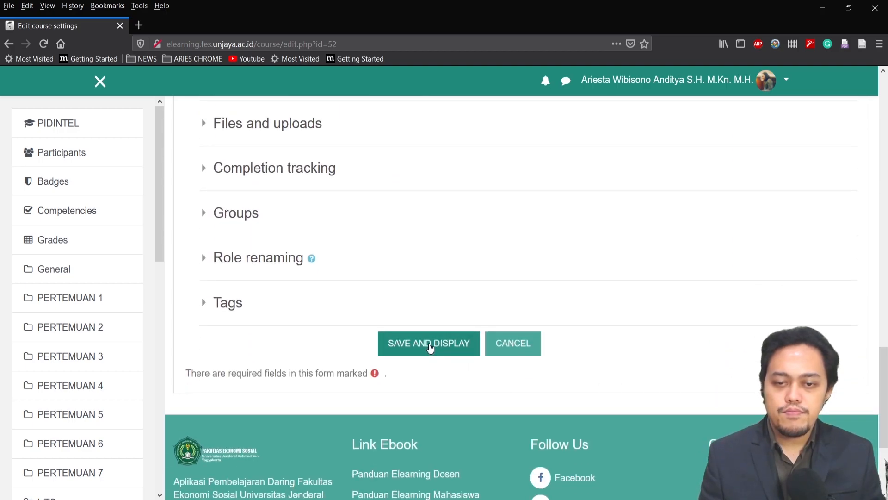
pyautogui.click(429, 347)
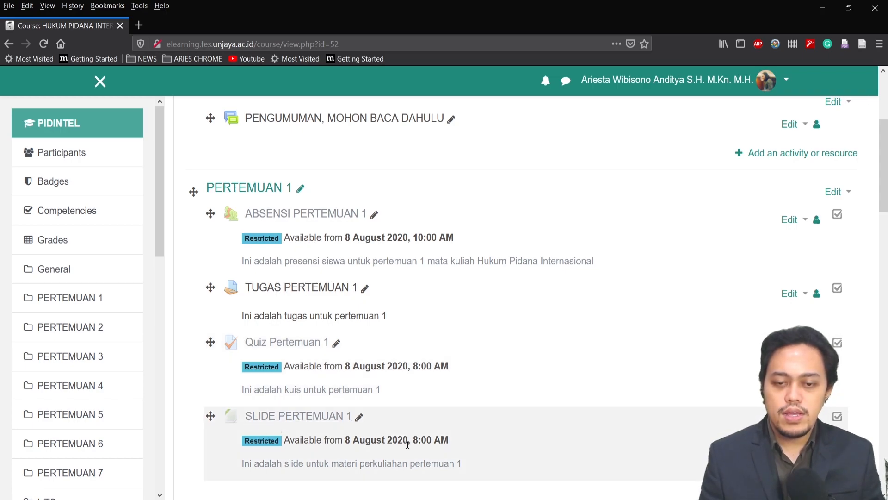
# Go back to the dashboard and check whether PIDINTEL is listed under My courses
pyautogui.scroll(4, 514, 275)
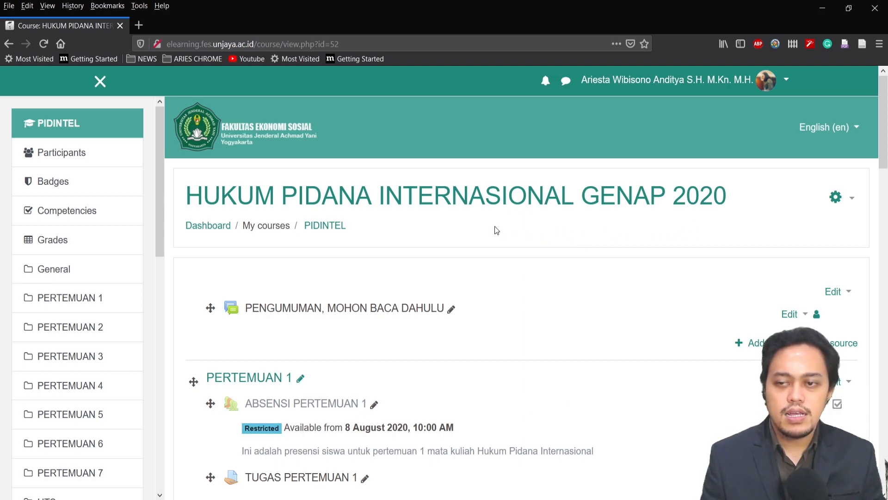
pyautogui.moveTo(158, 166); pyautogui.dragTo(145, 349)
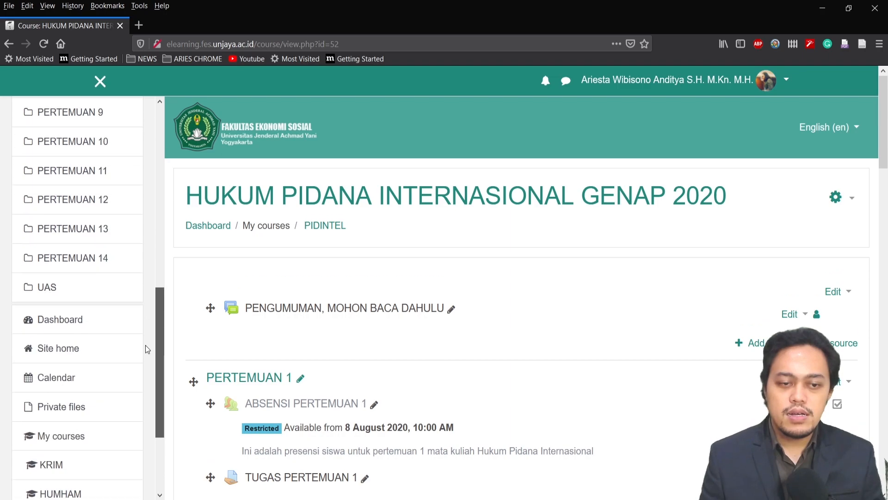
pyautogui.click(68, 326)
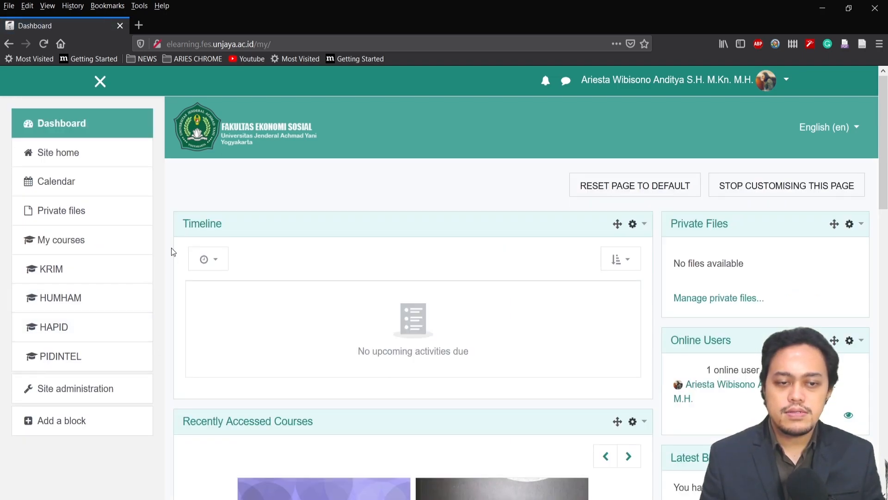
pyautogui.scroll(-2, 170, 250)
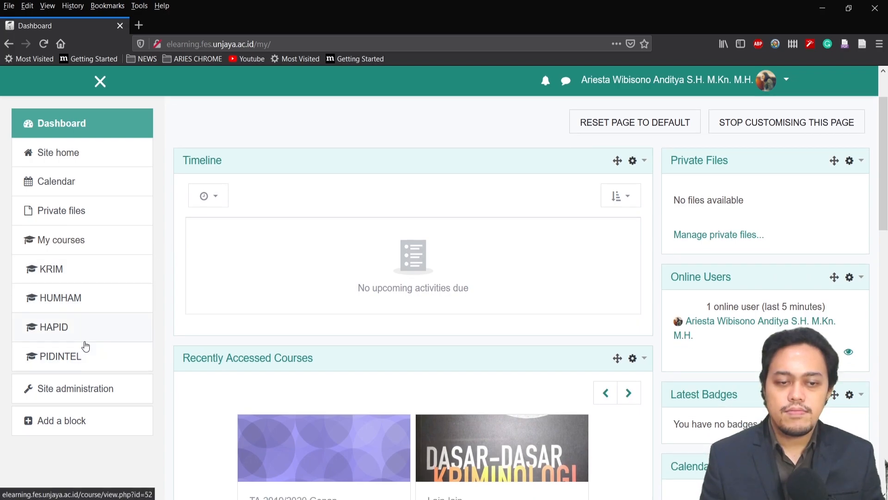